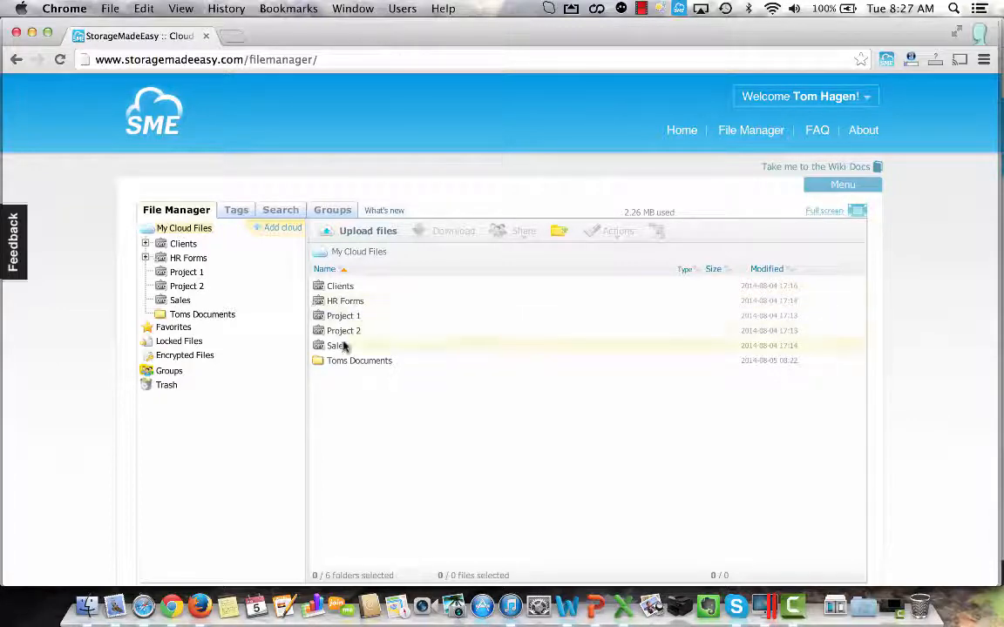
Open the first client's subfolder inside the Clients folder and review which client subfolders this user's folder tree lists.
double_click(340, 286)
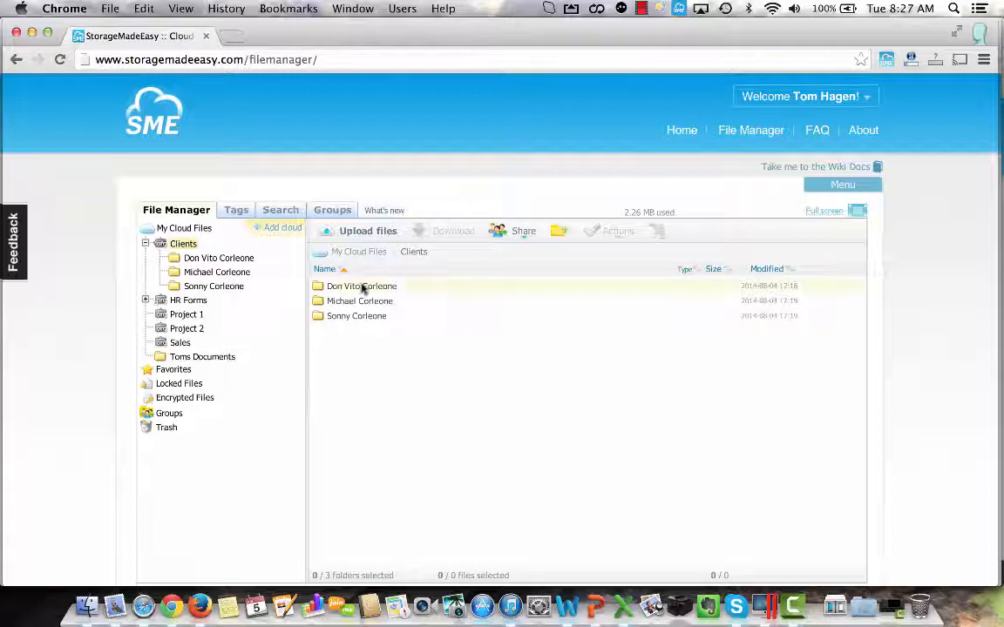
double_click(381, 287)
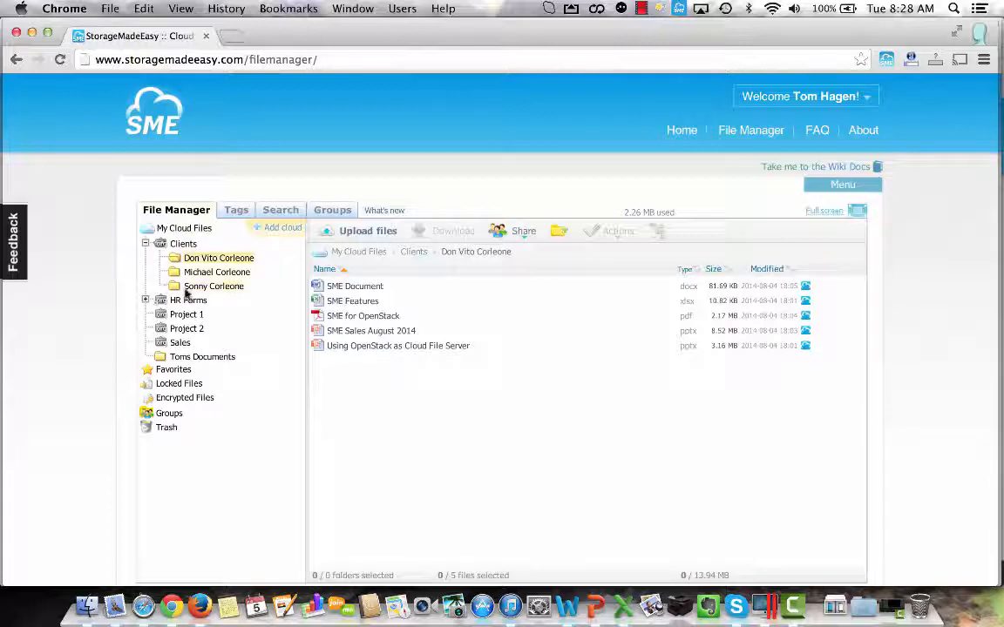
left_click(145, 244)
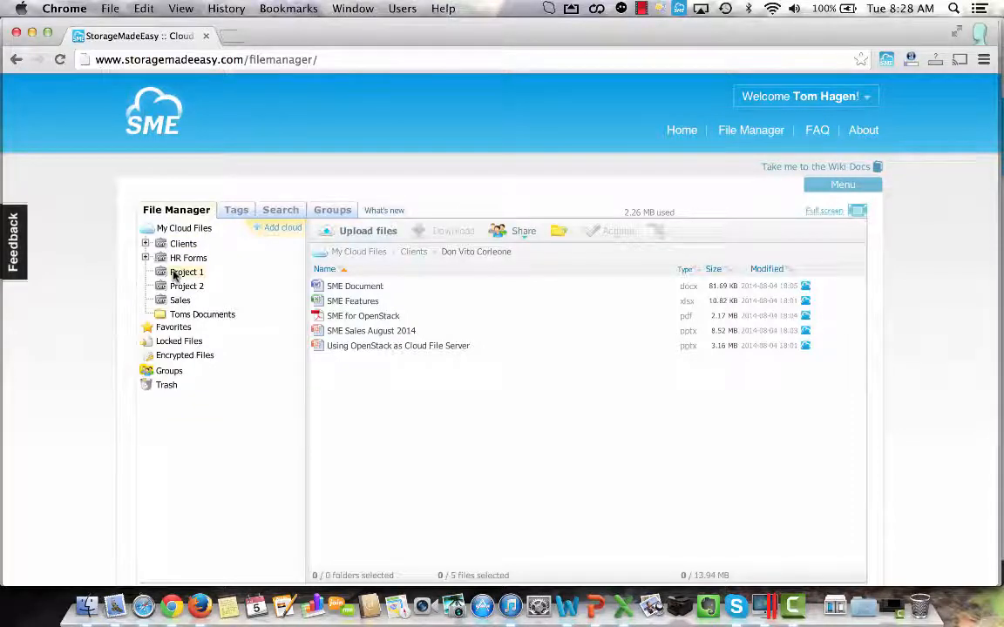
left_click(145, 244)
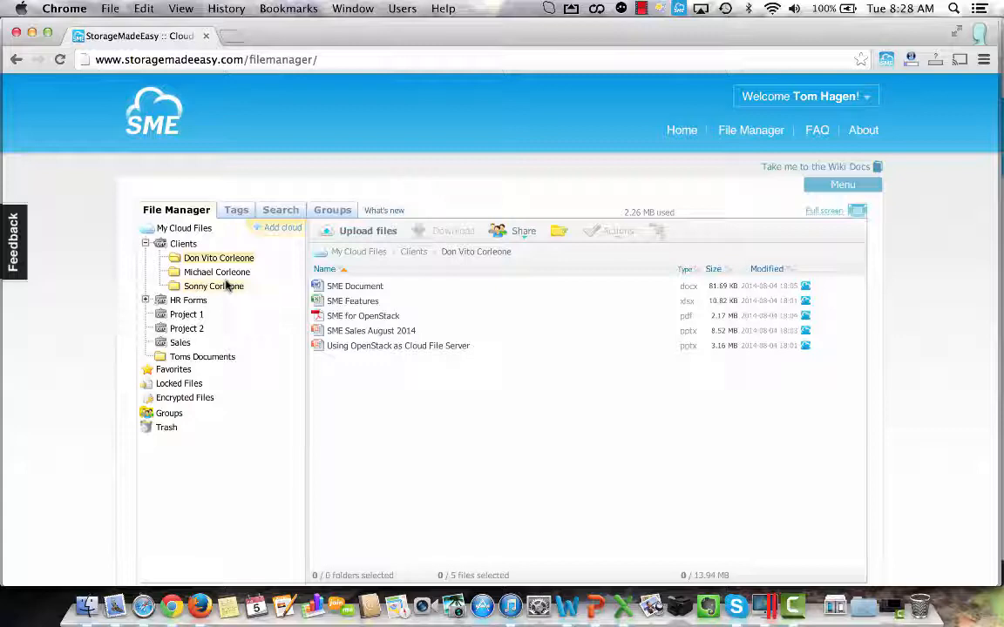
left_click(146, 243)
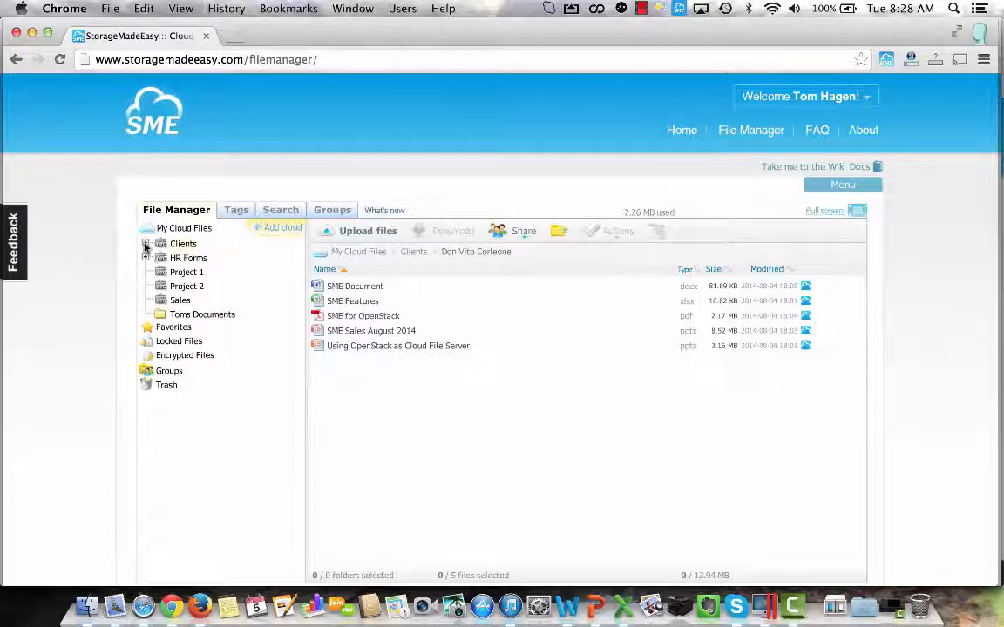
Log out of the current account and sign in as the other Sales user with the saved credentials.
left_click(873, 96)
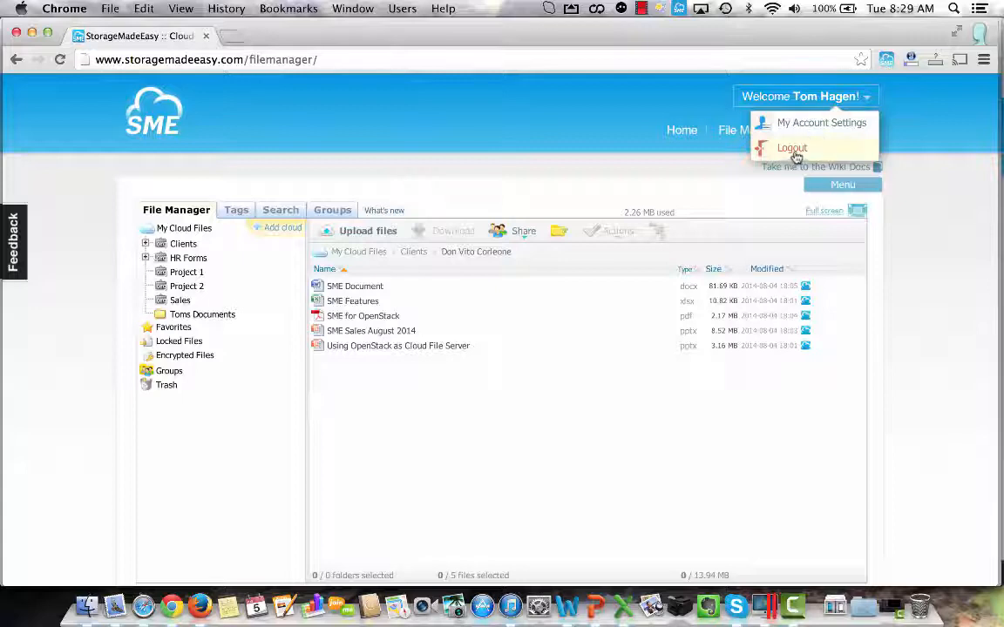
left_click(794, 150)
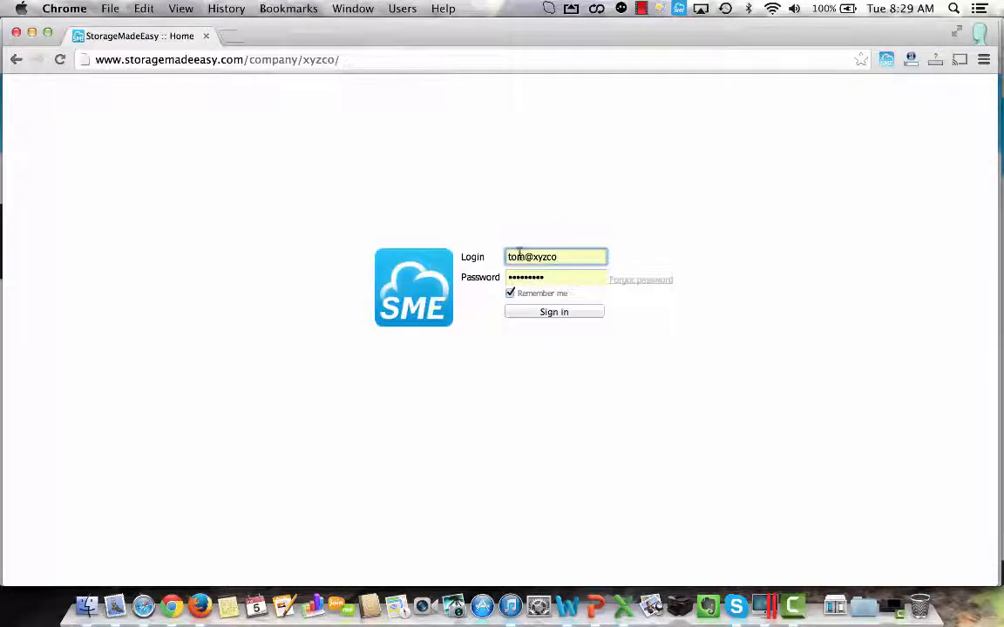
left_click(519, 255)
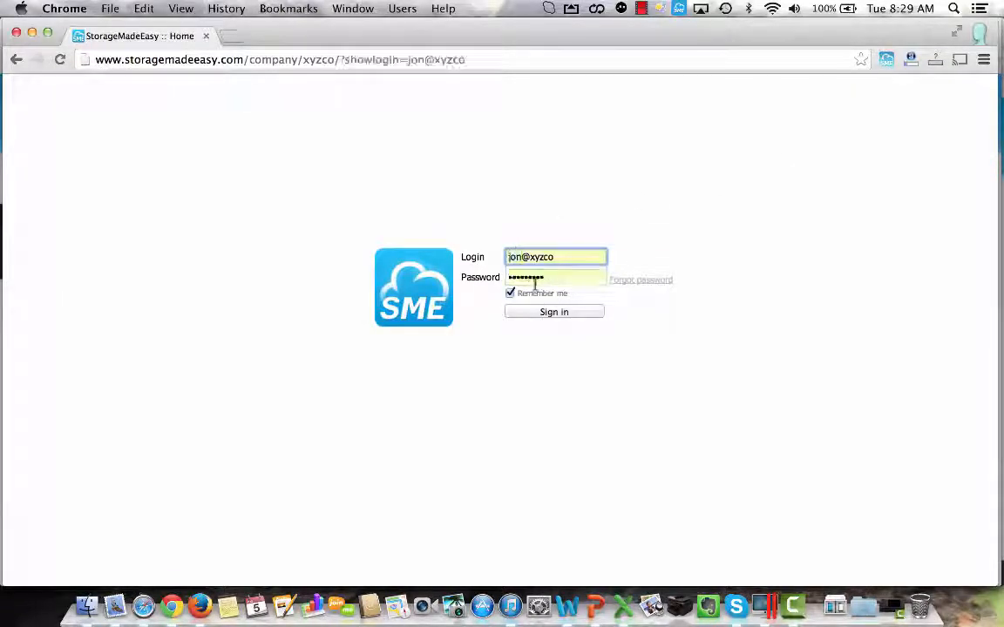
left_click(545, 312)
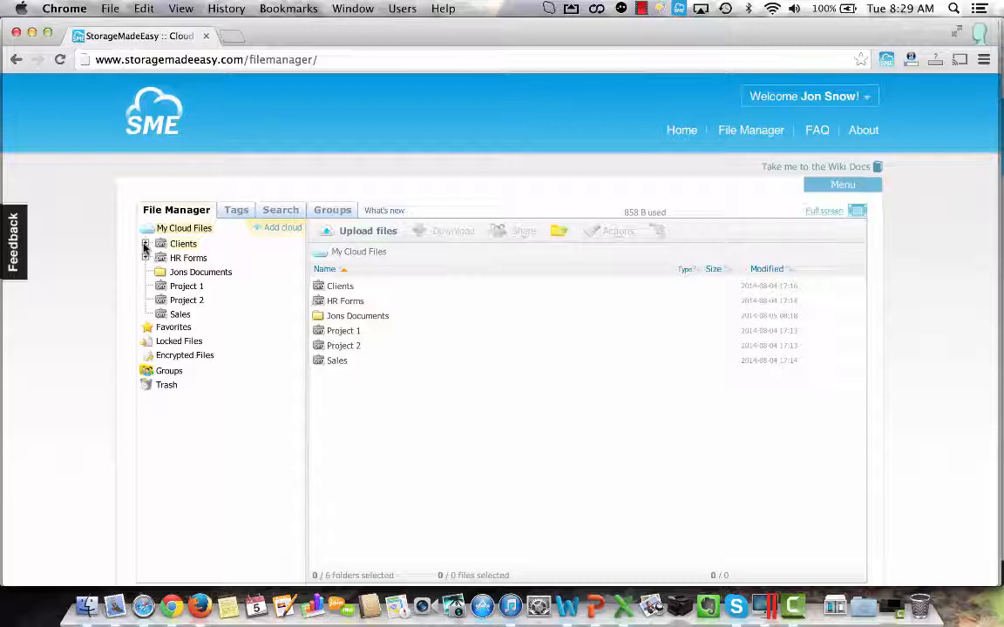
Examine the subfolders under Clients and HR Forms in this user's folder tree, and collapse Clients.
left_click(145, 244)
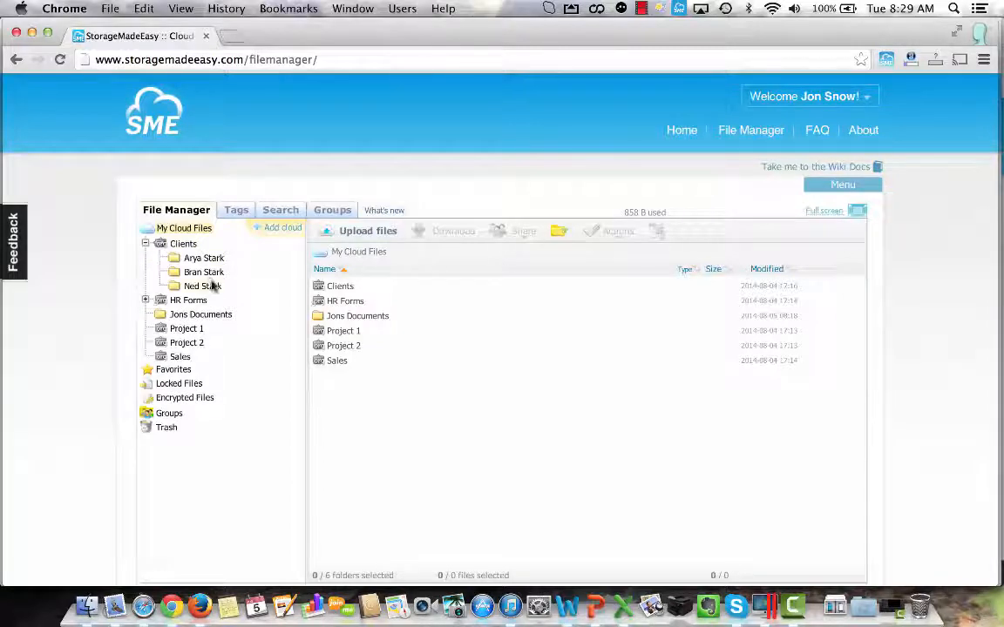
left_click(146, 301)
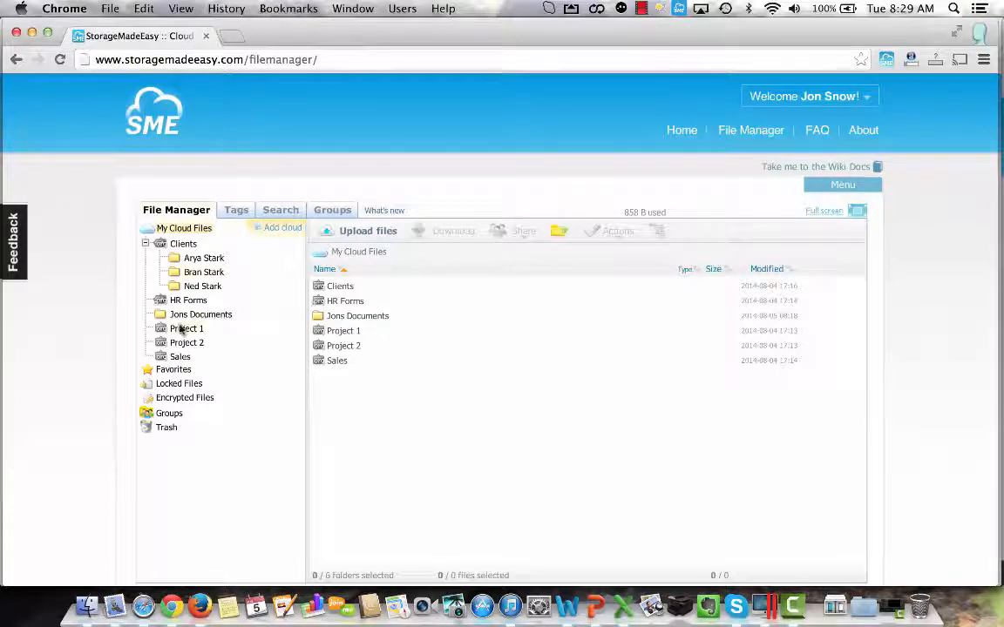
left_click(147, 245)
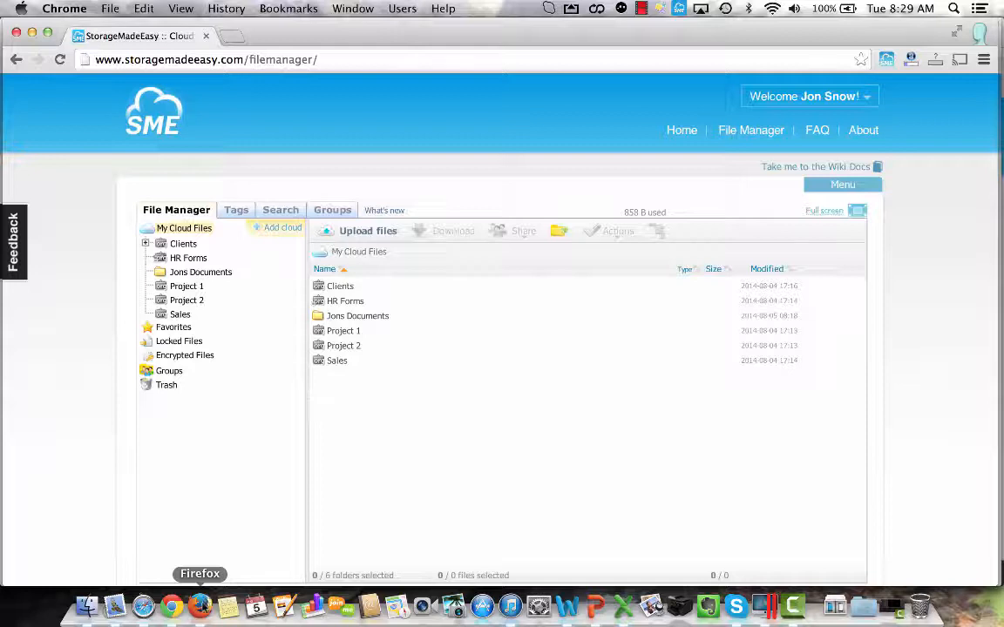
Switch to the company administrator's session in Firefox and review the Clients folder's permissions in Shared Team Folders.
left_click(199, 606)
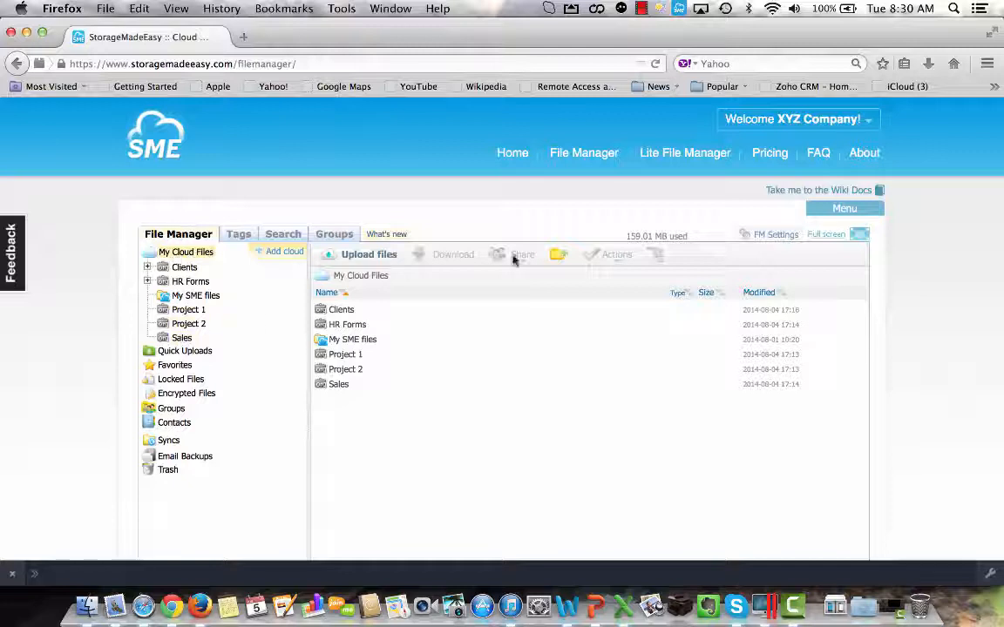
left_click(856, 211)
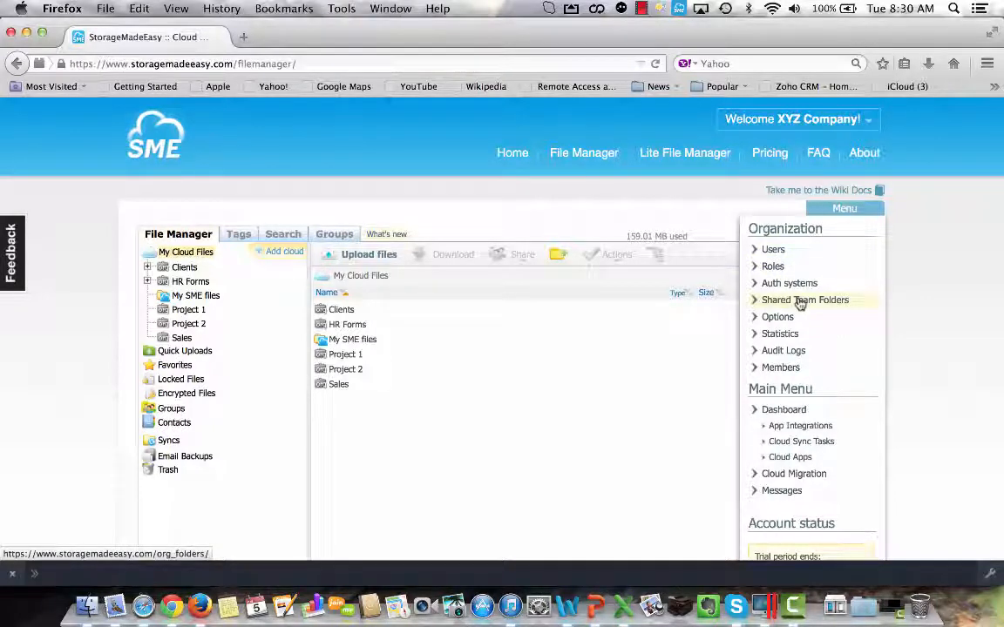
left_click(800, 301)
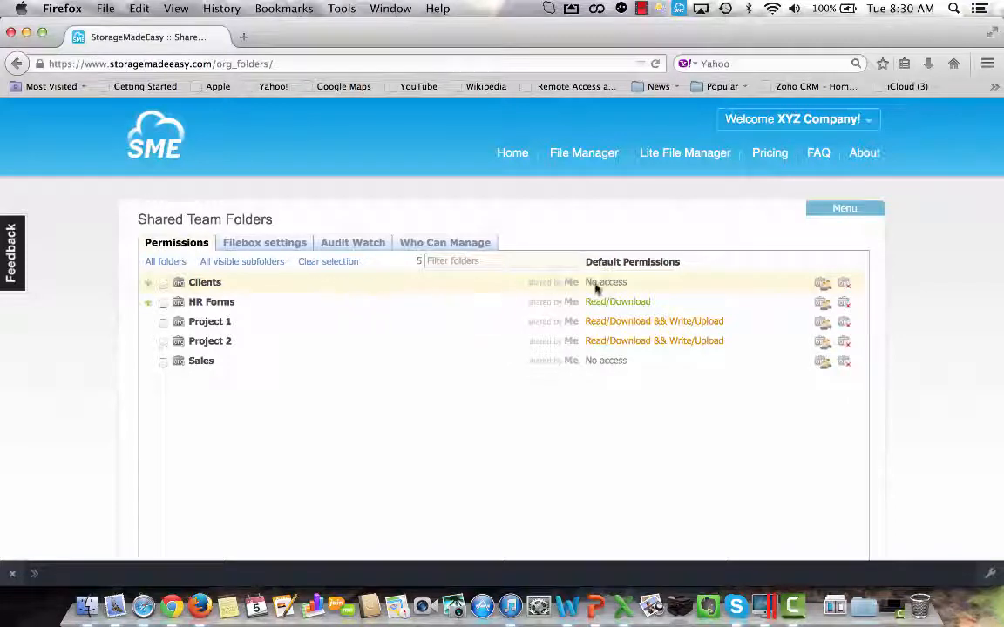
left_click(821, 286)
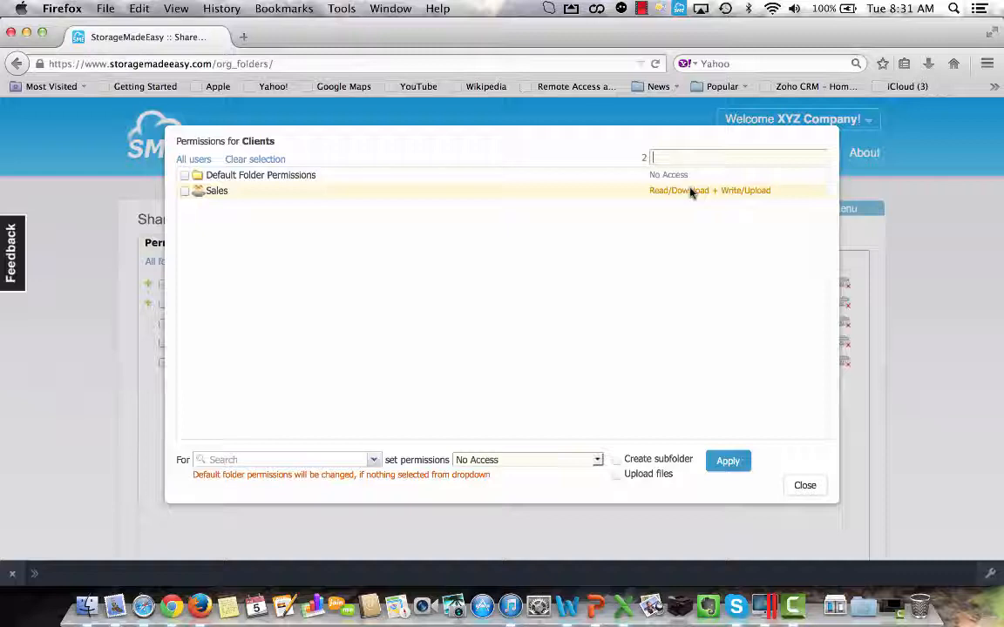
left_click(803, 486)
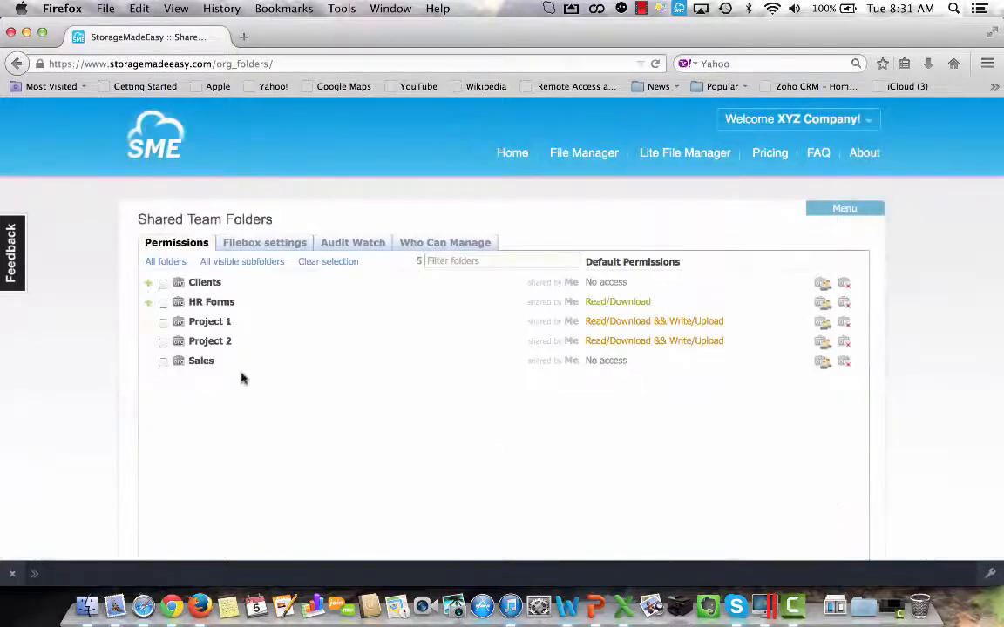
Review the subfolder permissions of the first and third client subfolders under Clients, and collapse the Clients folder.
left_click(148, 283)
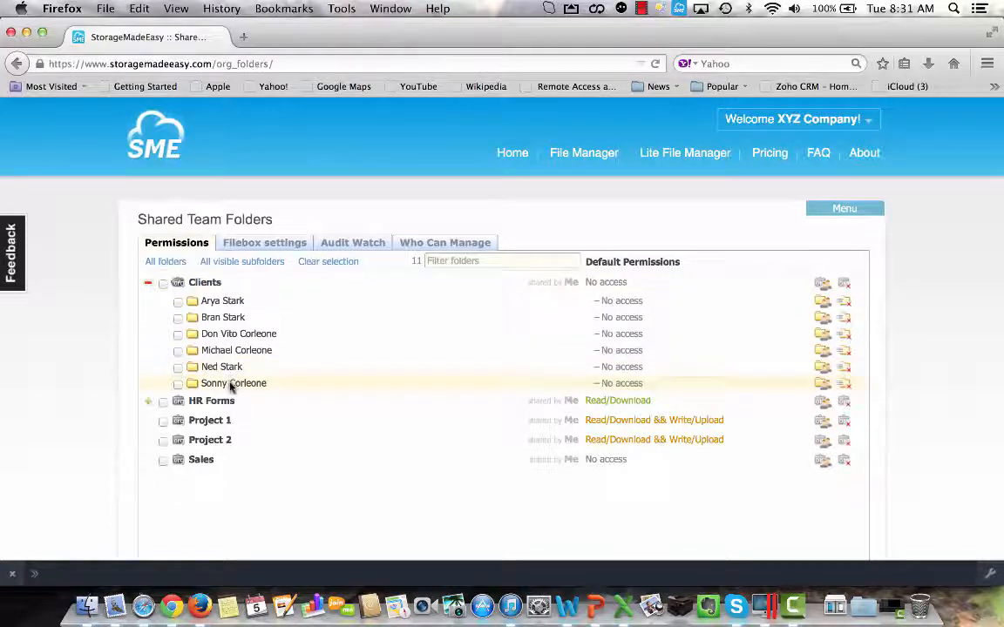
left_click(820, 303)
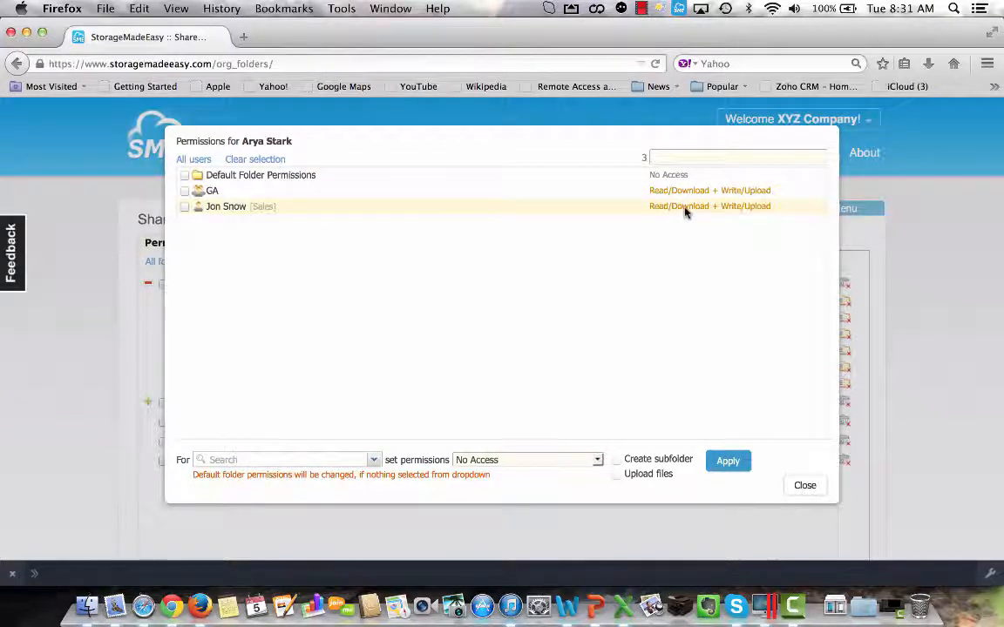
left_click(804, 488)
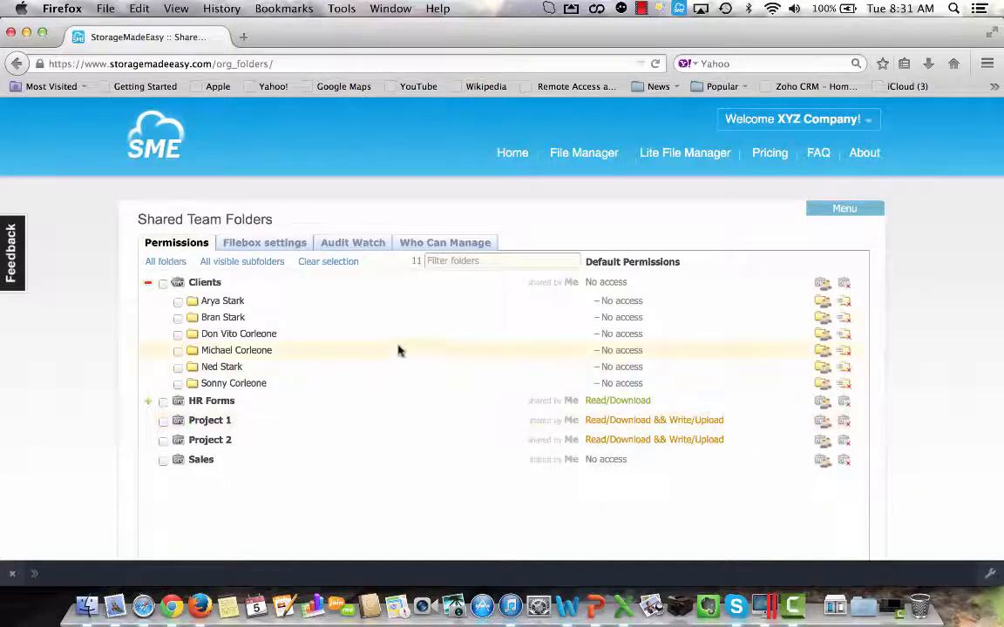
left_click(824, 335)
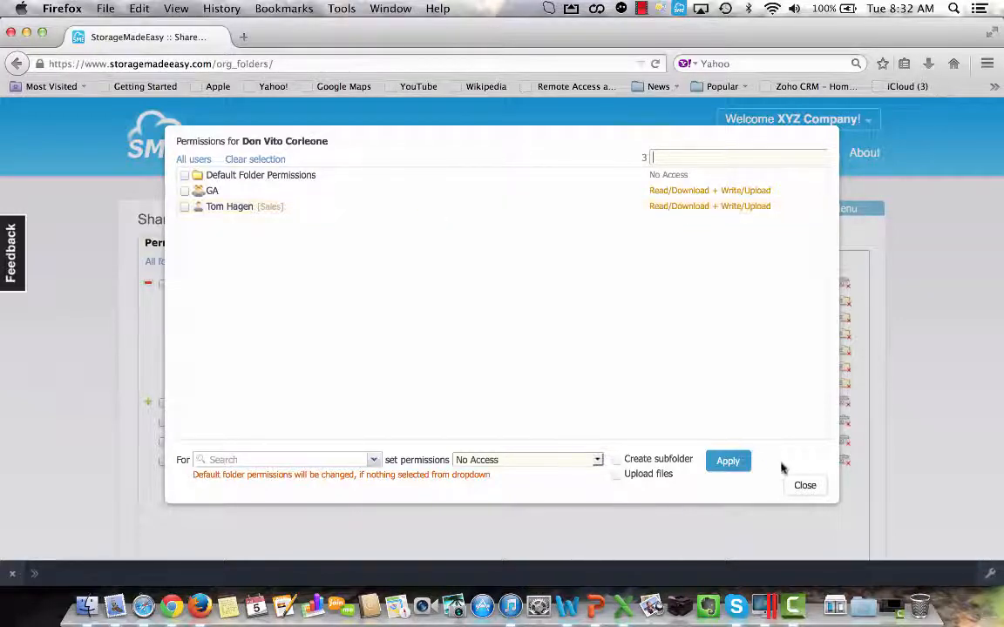
left_click(797, 486)
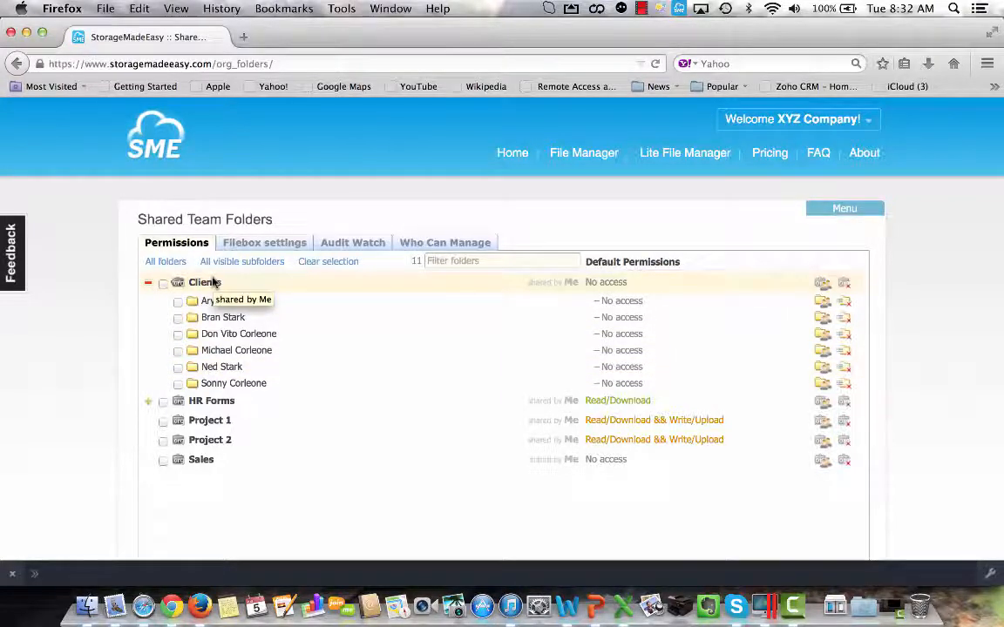
left_click(148, 282)
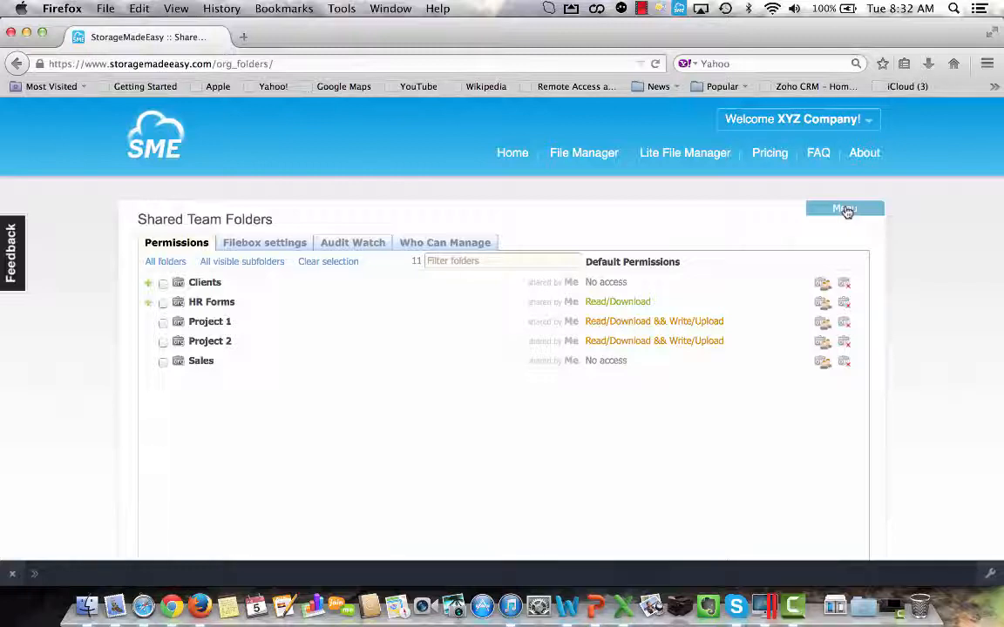
Review the GA role's rights in the organization roles and check which roles are assigned in the organization's user list.
left_click(846, 210)
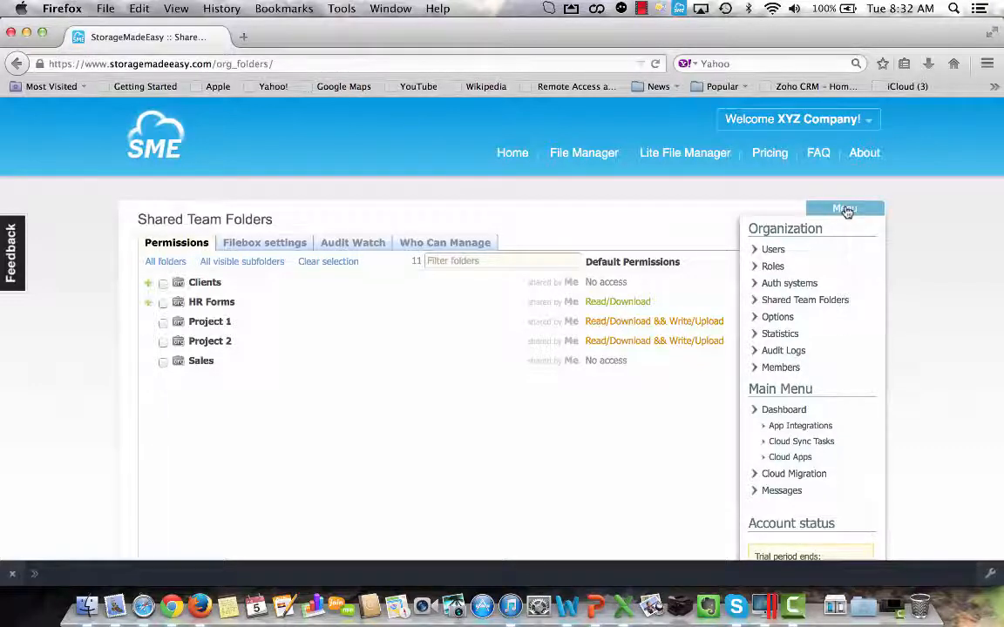
left_click(773, 266)
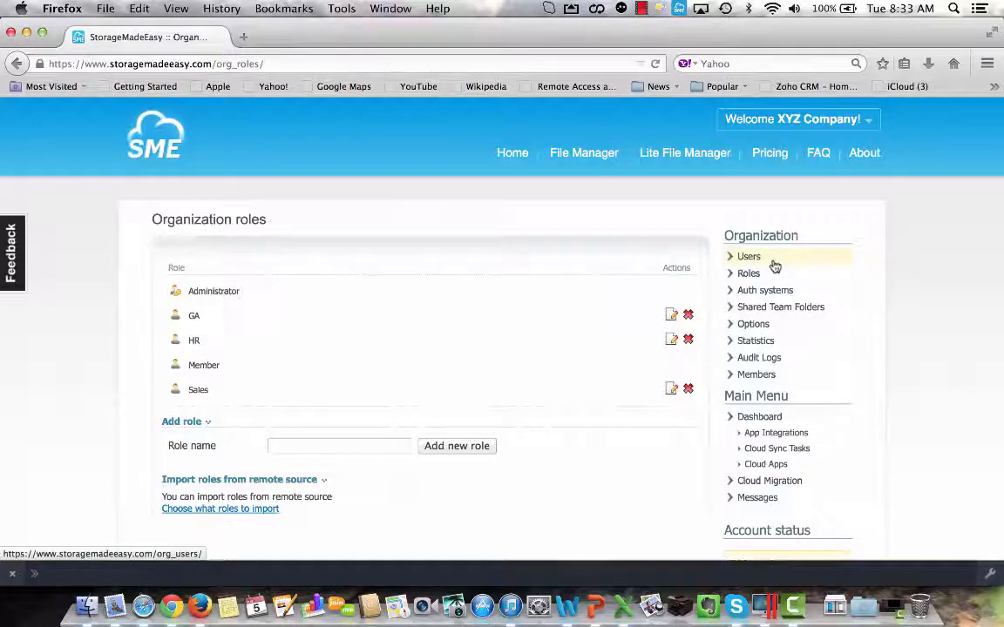
left_click(671, 316)
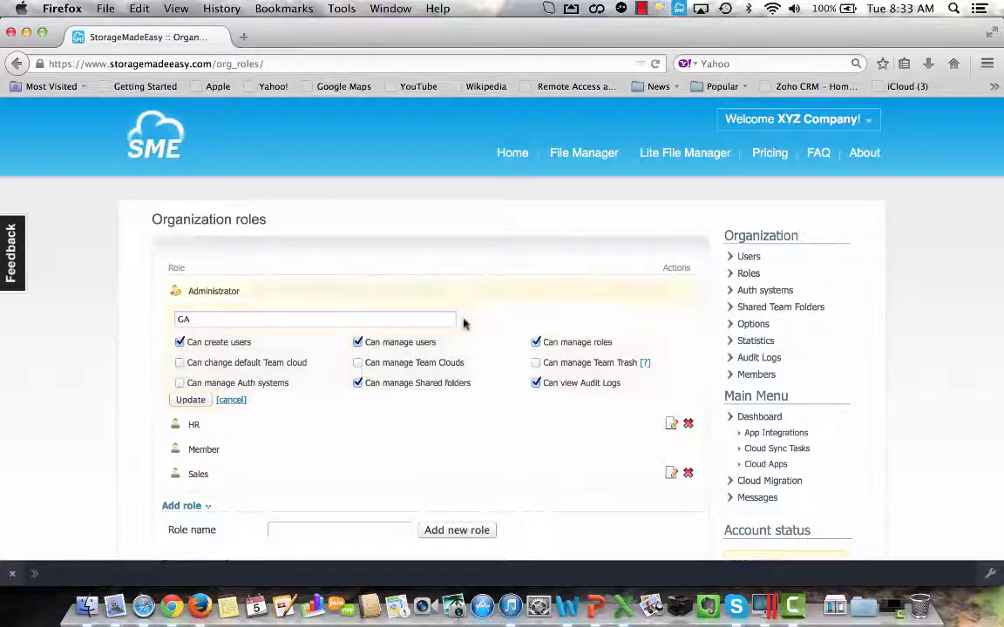
left_click(759, 256)
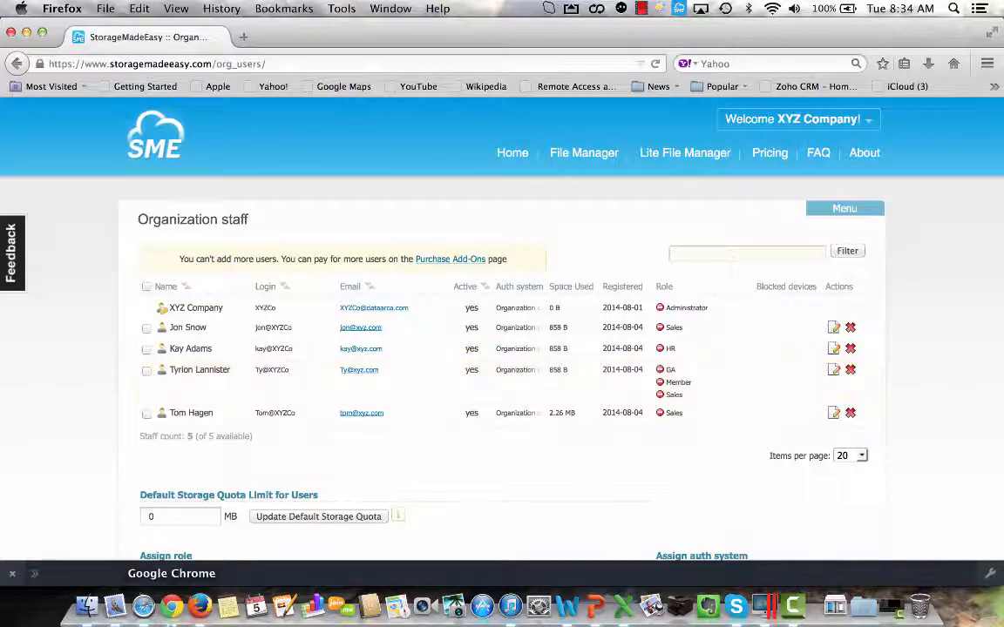
Switch to the GA user's session in Safari and view the subfolders of Clients and the files in HR Forms.
left_click(145, 608)
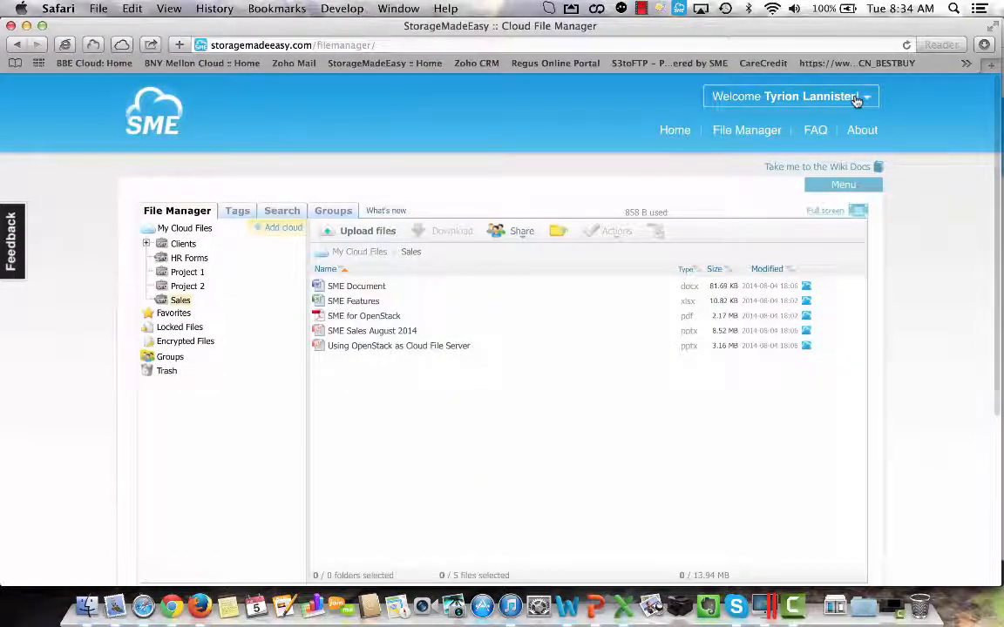
left_click(184, 230)
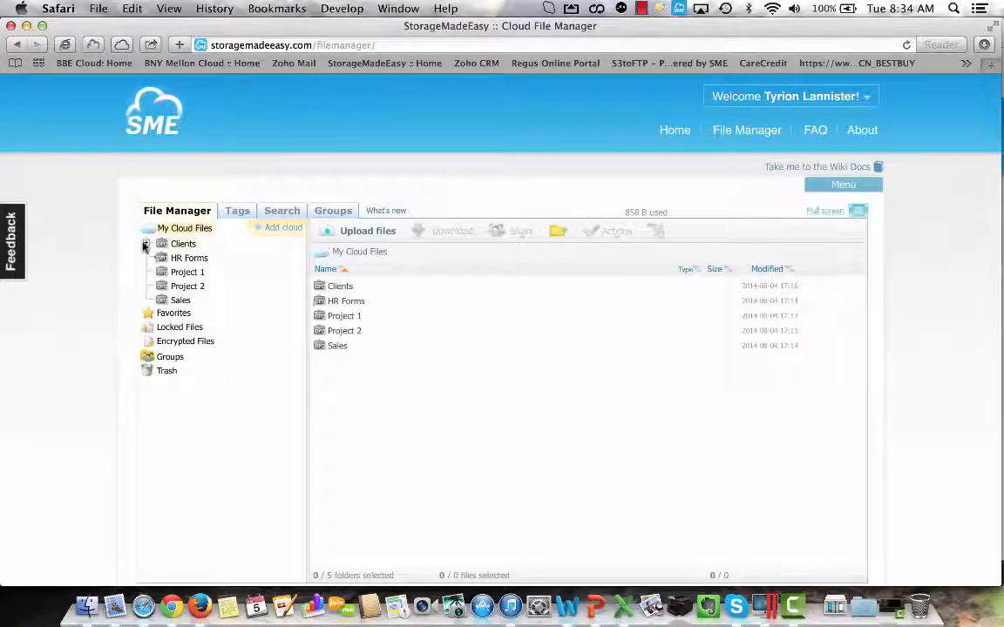
left_click(144, 246)
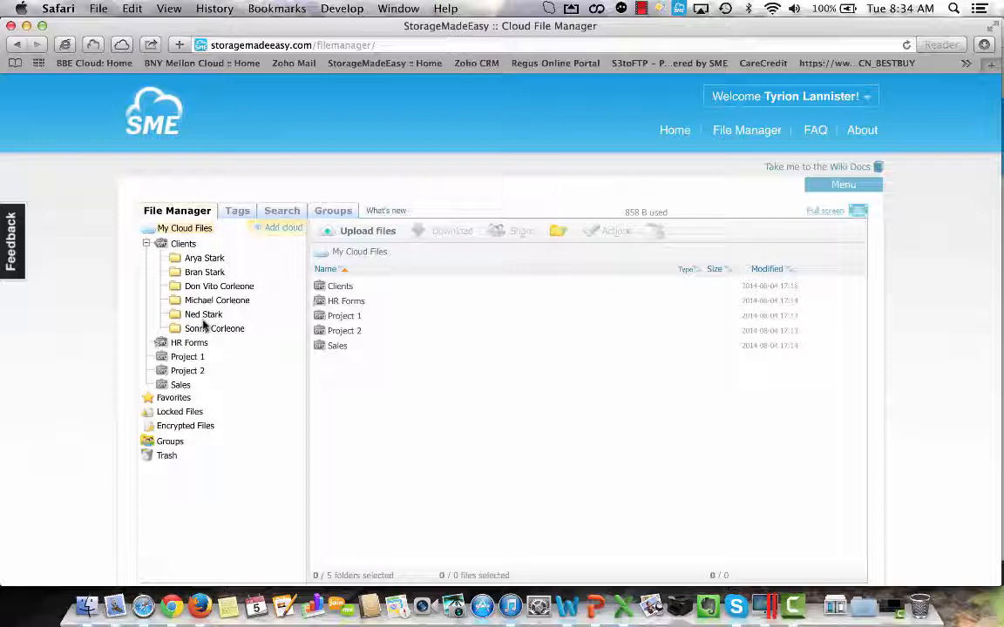
left_click(159, 343)
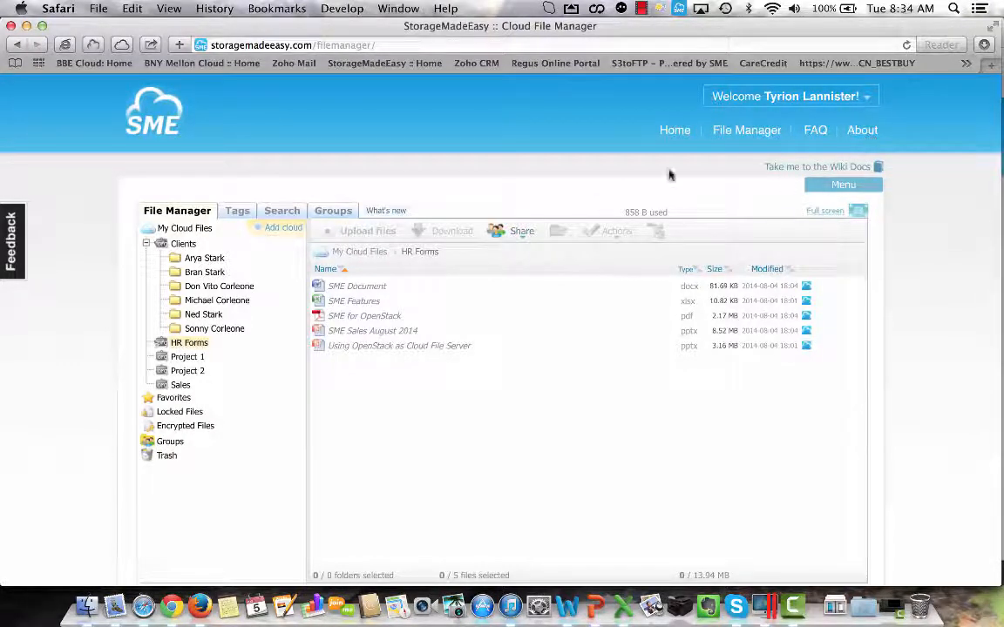
View the organization's Users, Roles and Audit Logs pages available to the GA user.
left_click(838, 187)
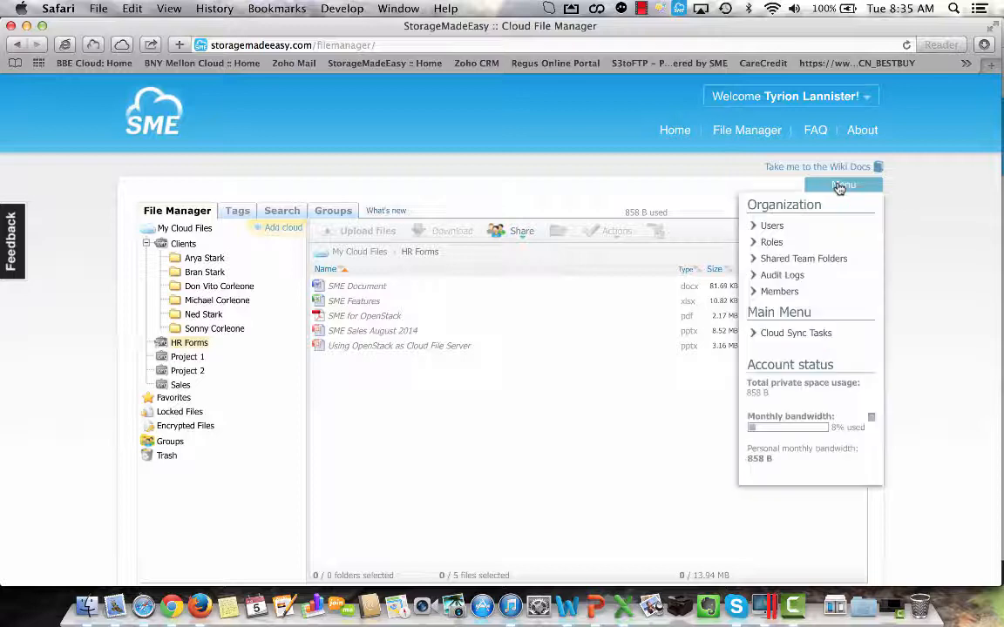
left_click(775, 225)
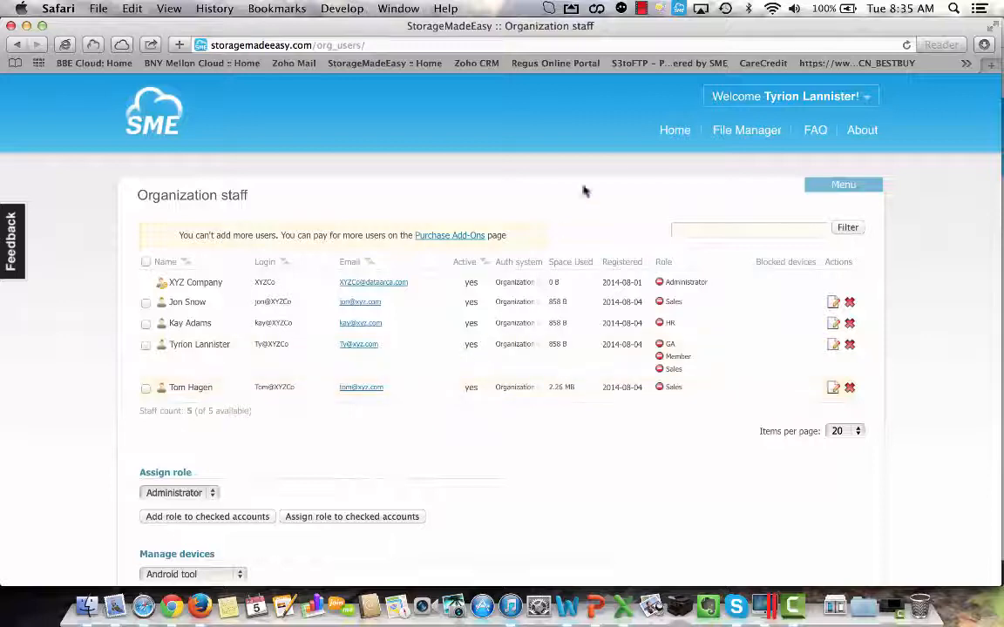
left_click(850, 185)
left_click(771, 243)
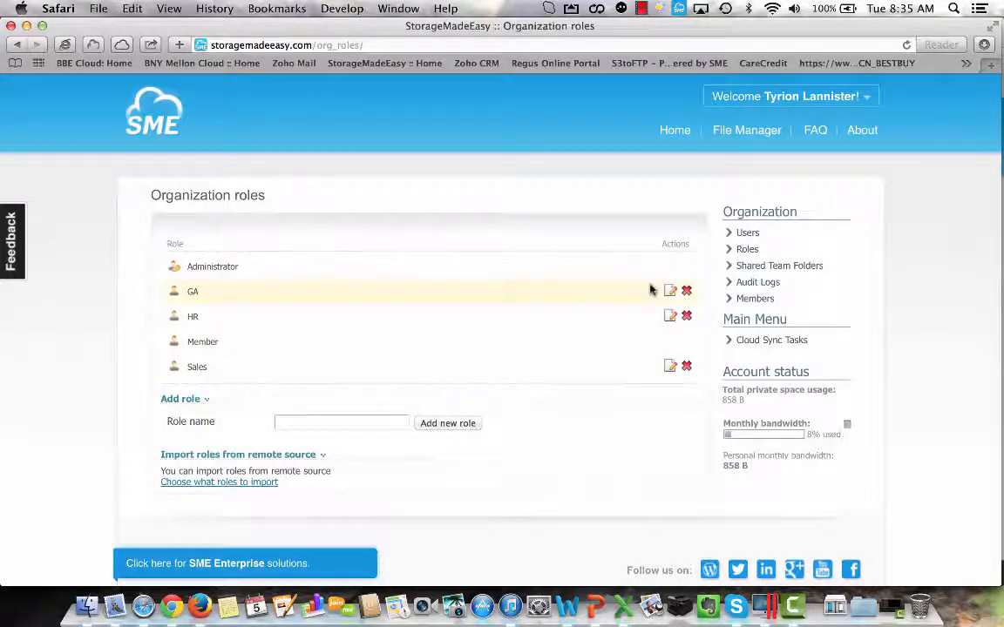
left_click(765, 284)
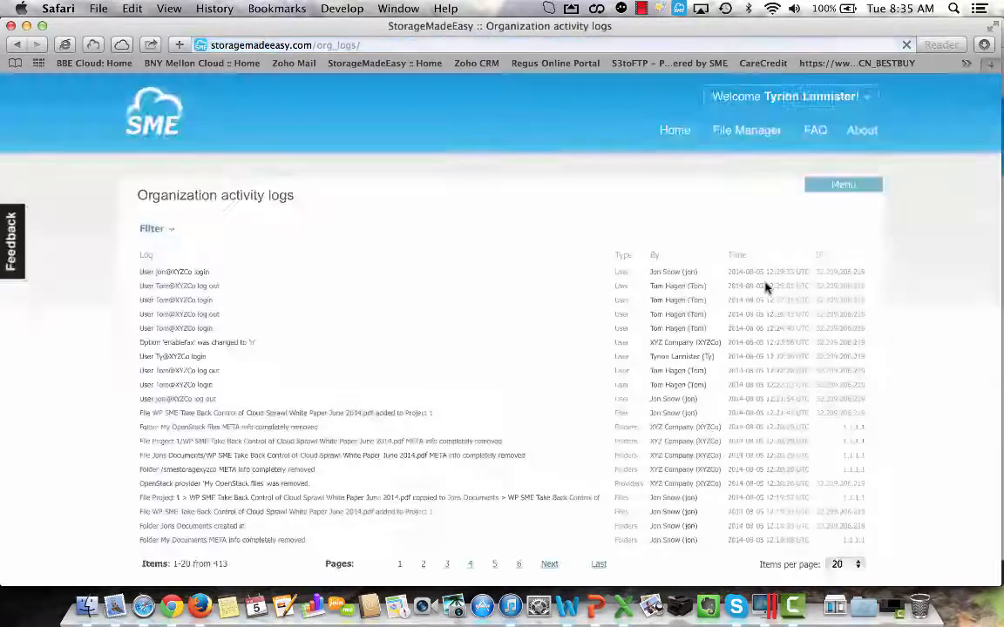
Filter the organization activity logs to show only entries of type Downloads.
left_click(152, 228)
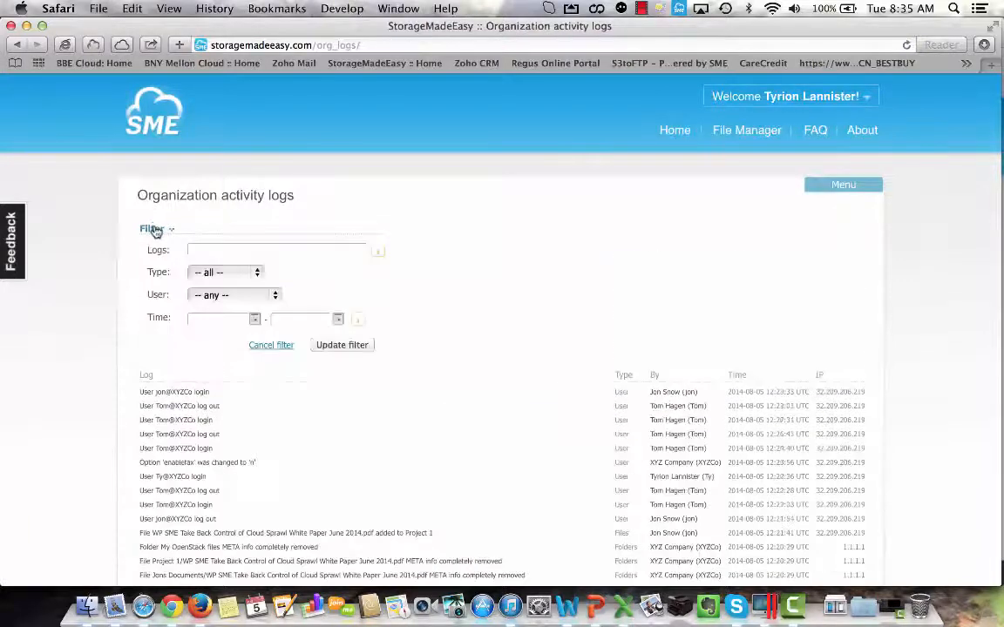
left_click(259, 274)
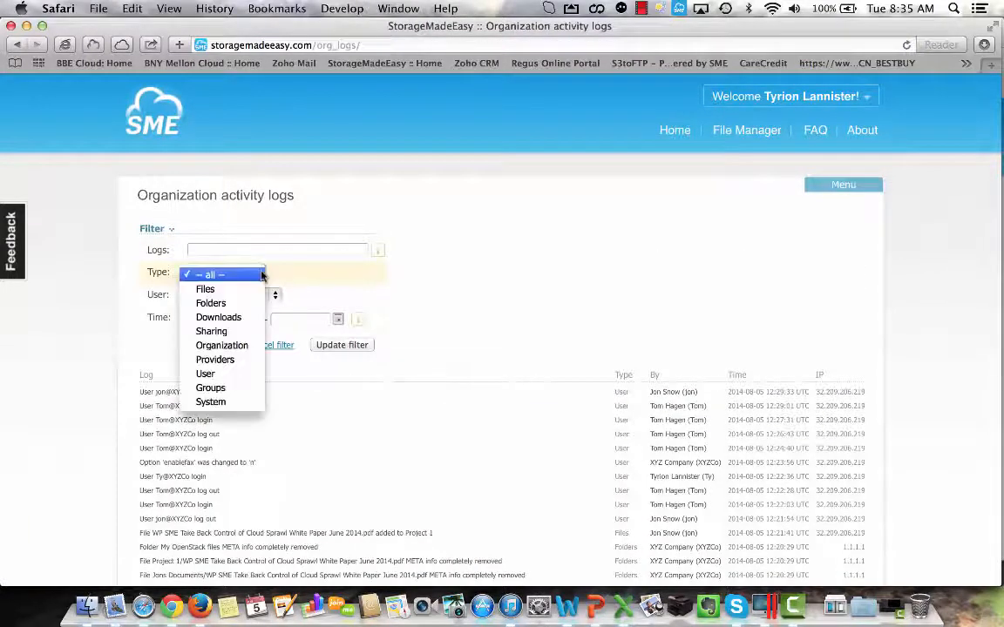
left_click(244, 324)
left_click(348, 348)
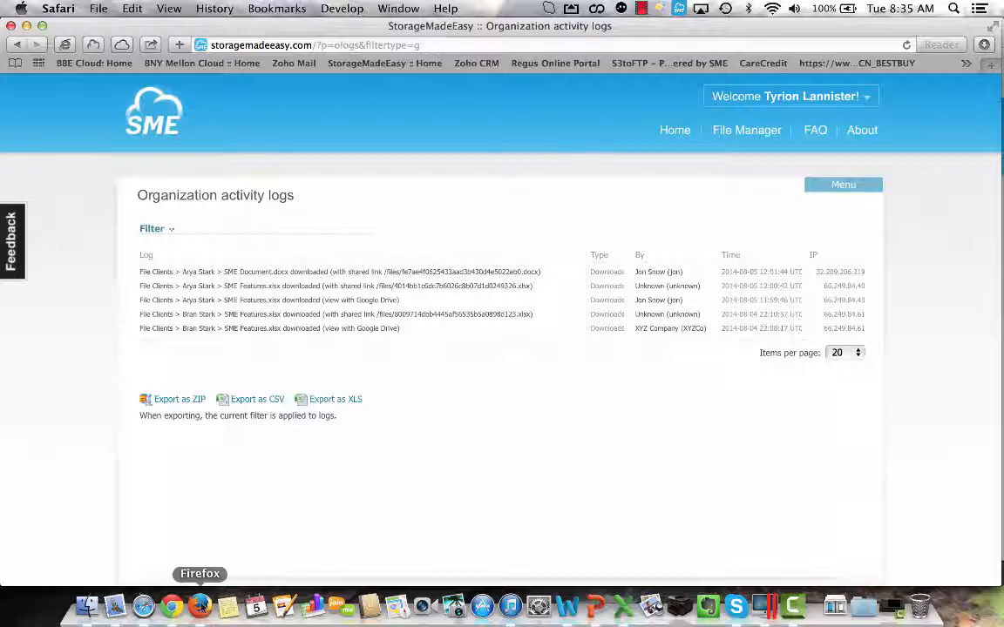
Switch to the company administrator's session in Firefox and open the dashboard.
left_click(199, 606)
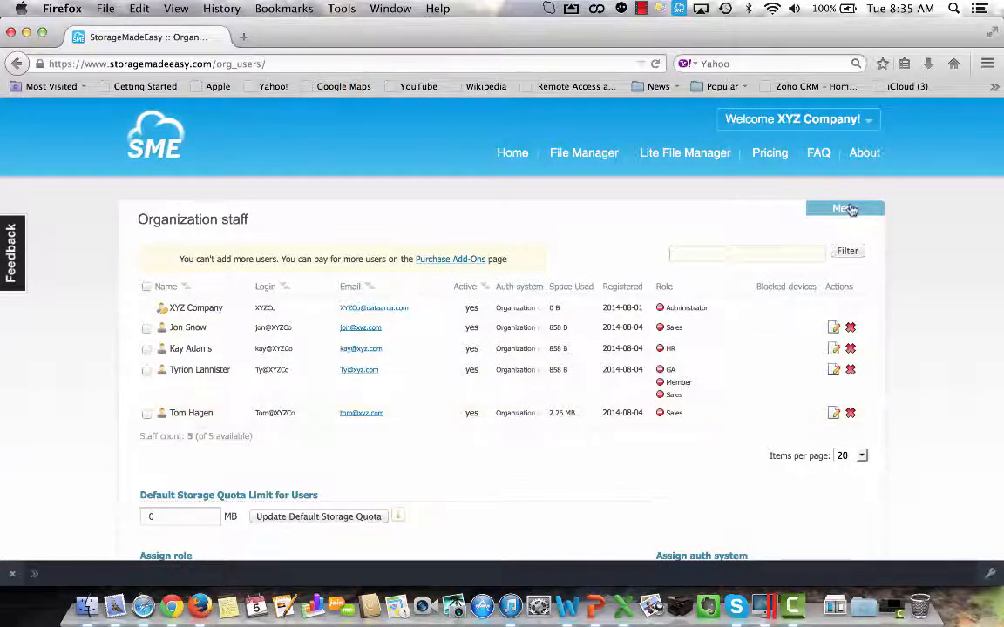
left_click(850, 209)
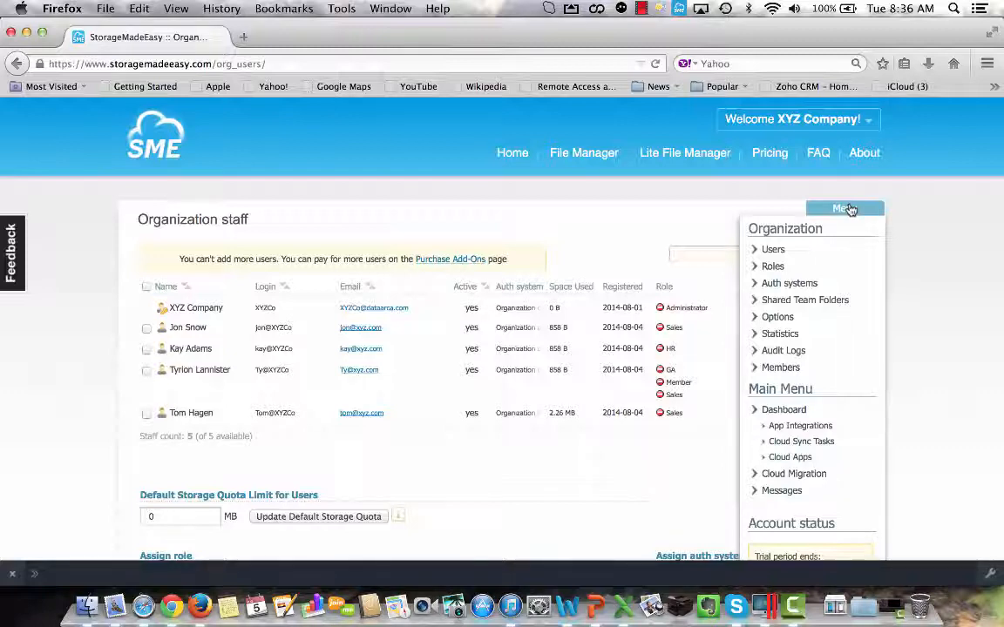
left_click(773, 410)
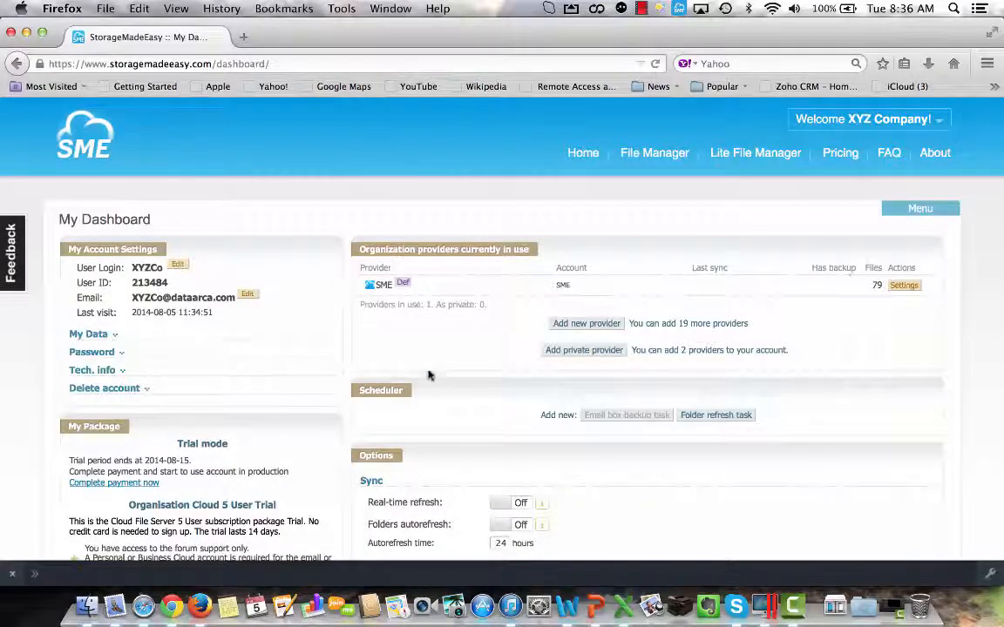
Start adding a new primary provider for the organization, choosing OpenStack from the available providers.
left_click(587, 324)
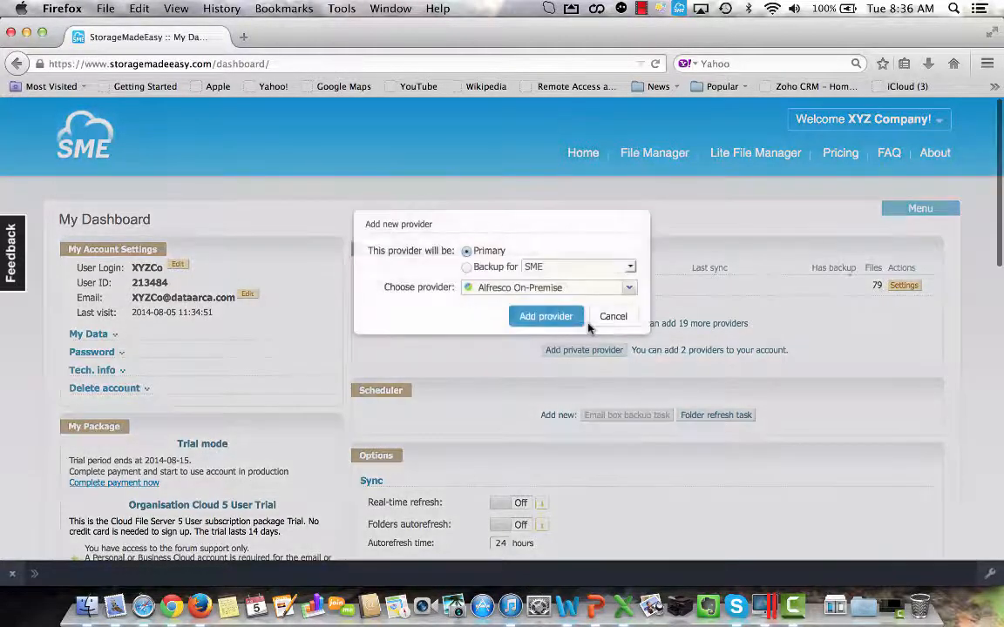
left_click(628, 288)
scroll(566, 360, "down", 10)
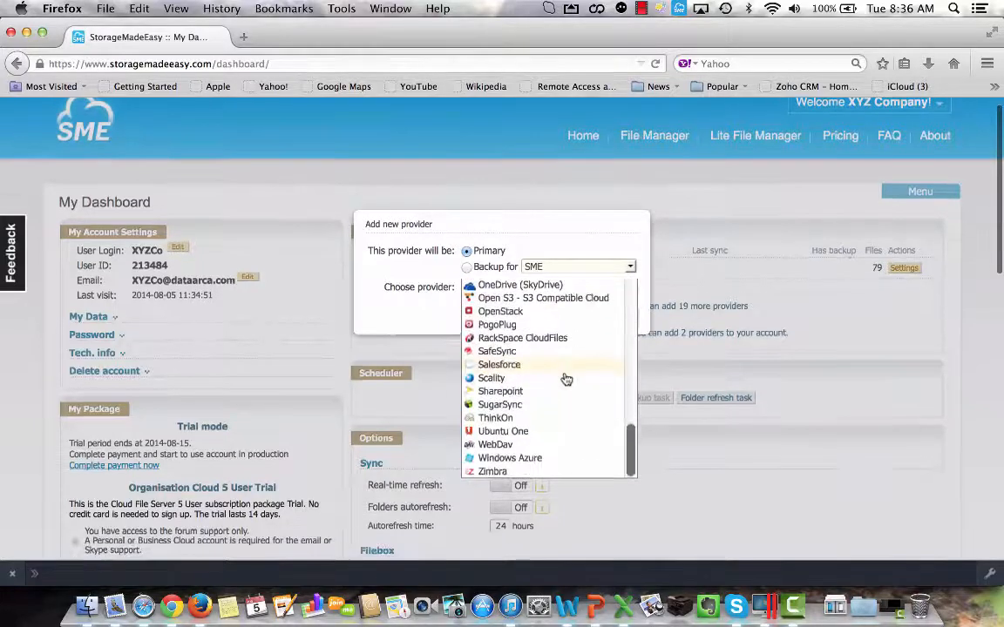
scroll(567, 380, "up", 3)
scroll(566, 379, "up", 4)
scroll(566, 379, "down", 5)
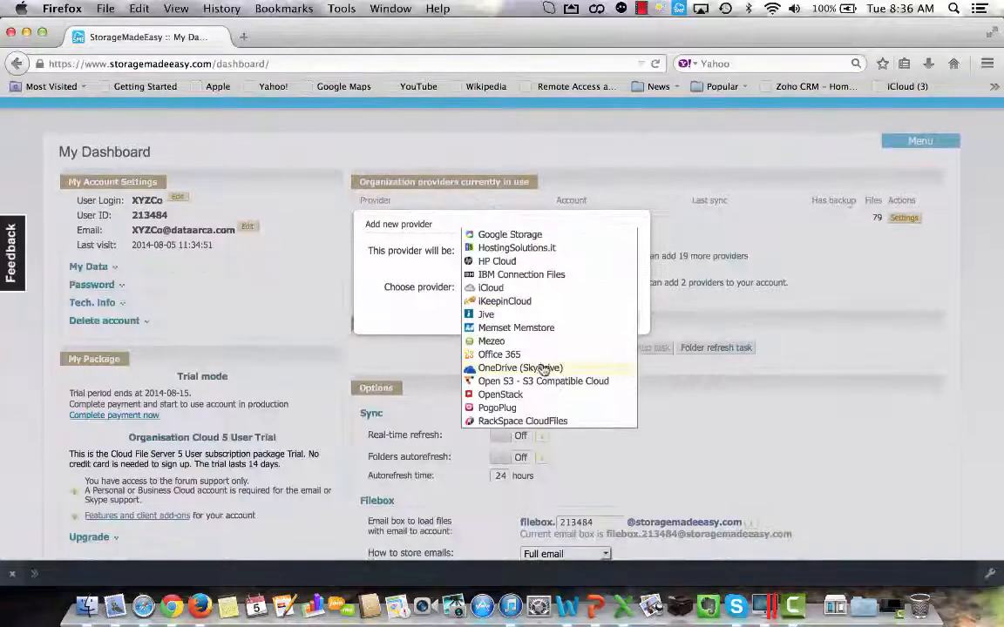
left_click(502, 395)
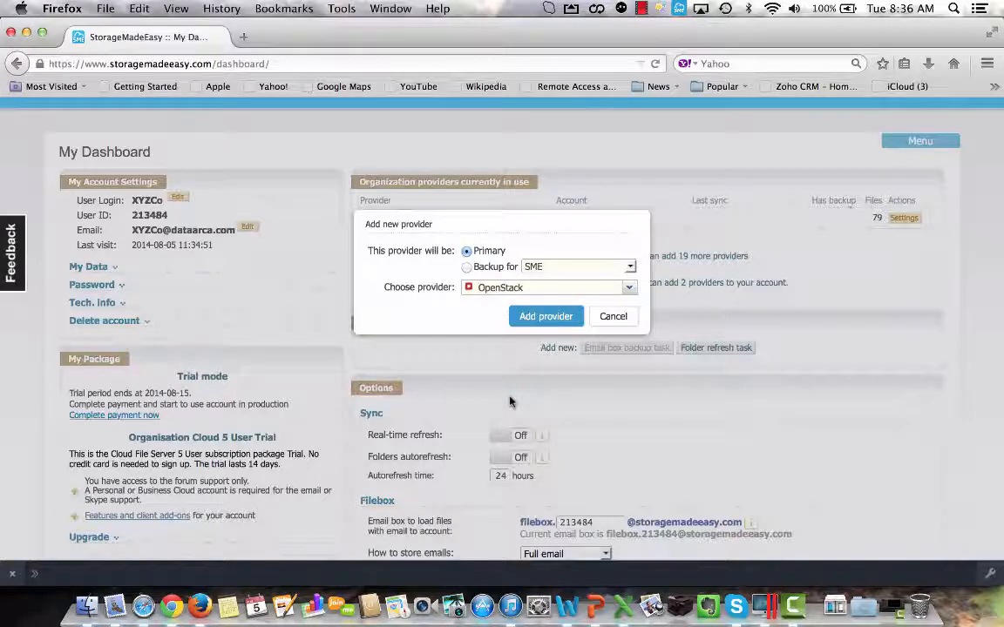
left_click(558, 319)
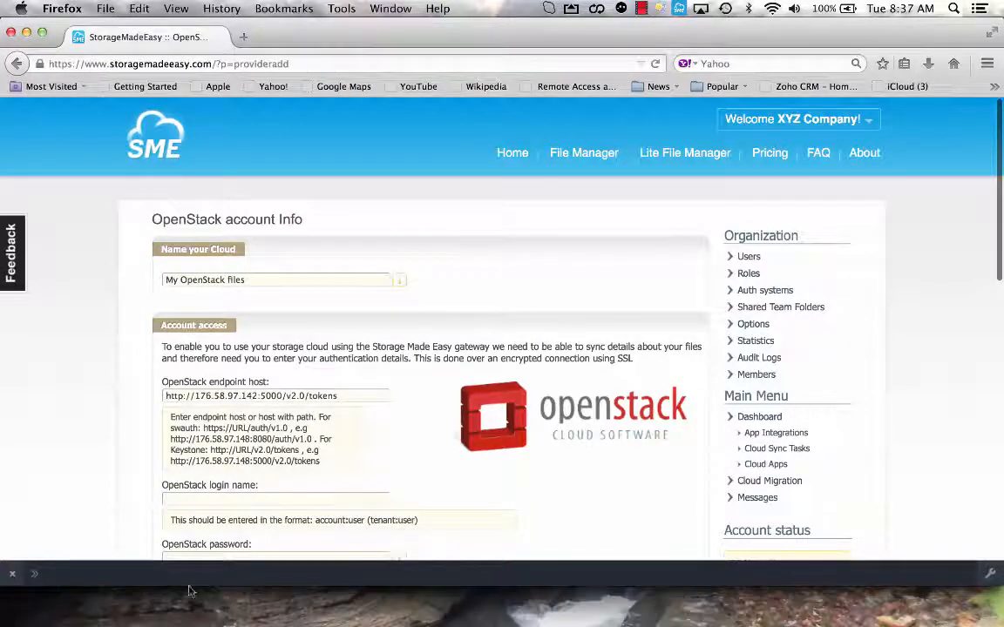
Fill in the OpenStack login name sme:admin with its saved password and submit the account access details.
left_click(180, 500)
type("sme")
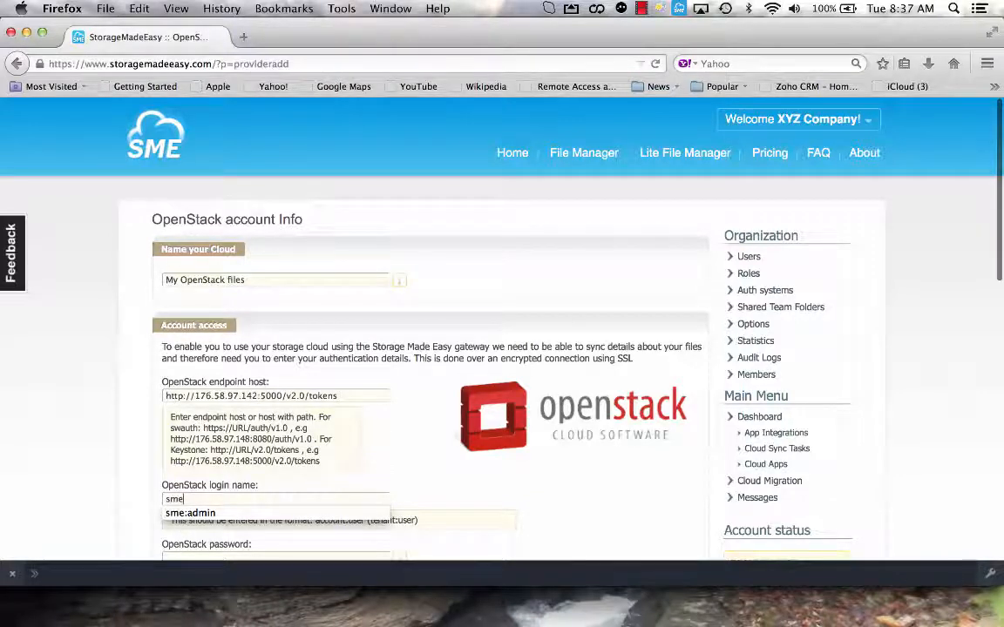
left_click(194, 514)
scroll(204, 521, "down", 2)
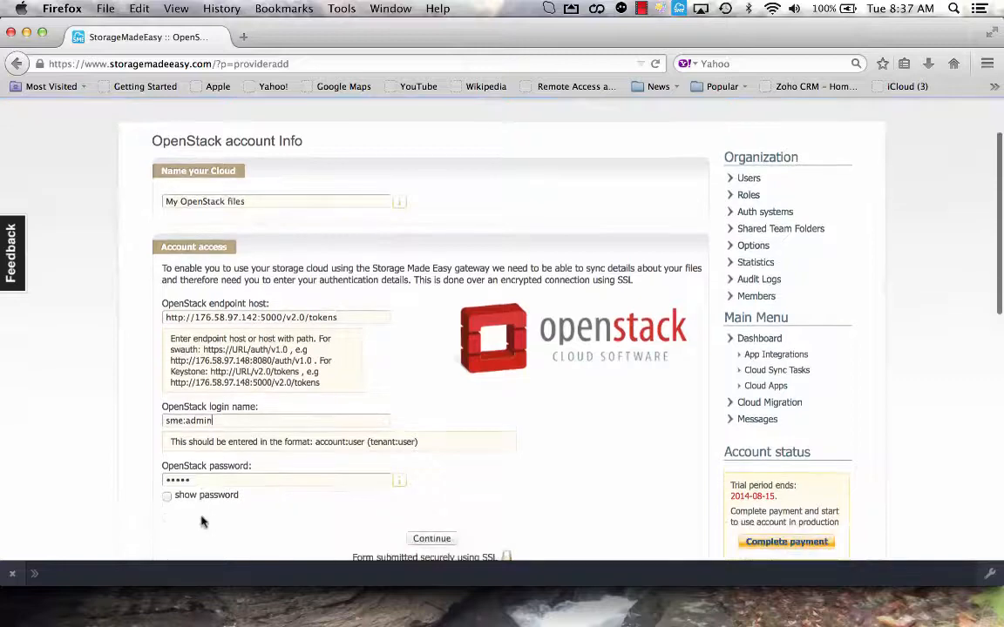
left_click(439, 544)
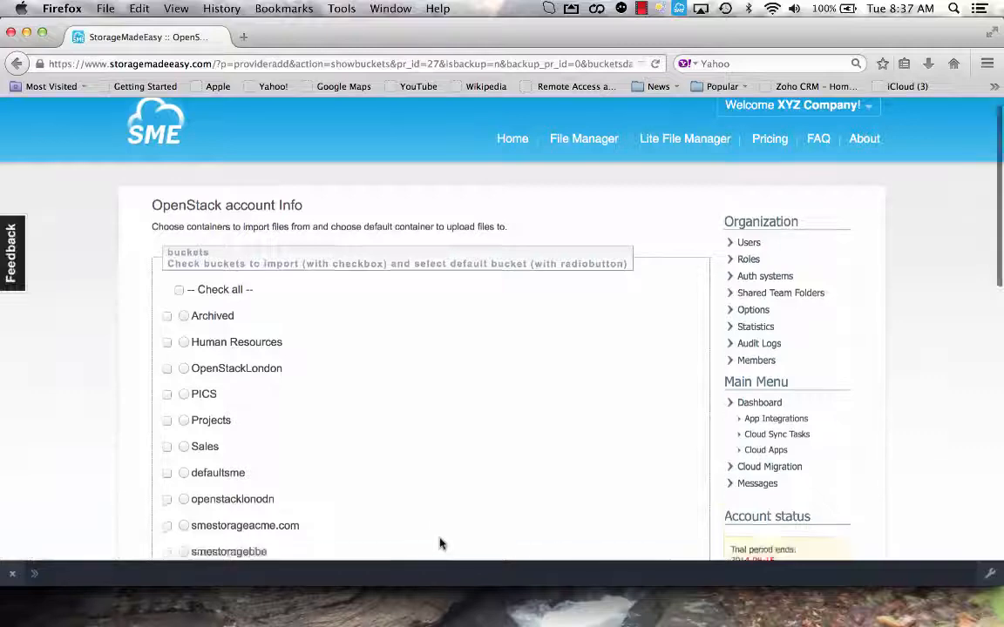
Accept smestoragexyzco as the default OpenStack container, complete the provider setup and dismiss the sync notice.
scroll(439, 544, "down", 10)
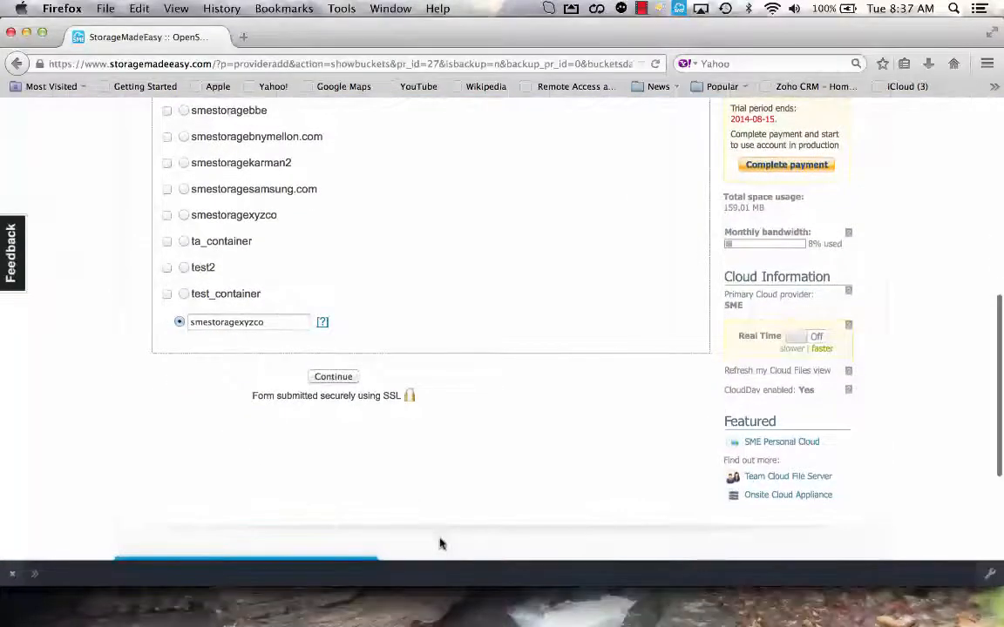
left_click(336, 376)
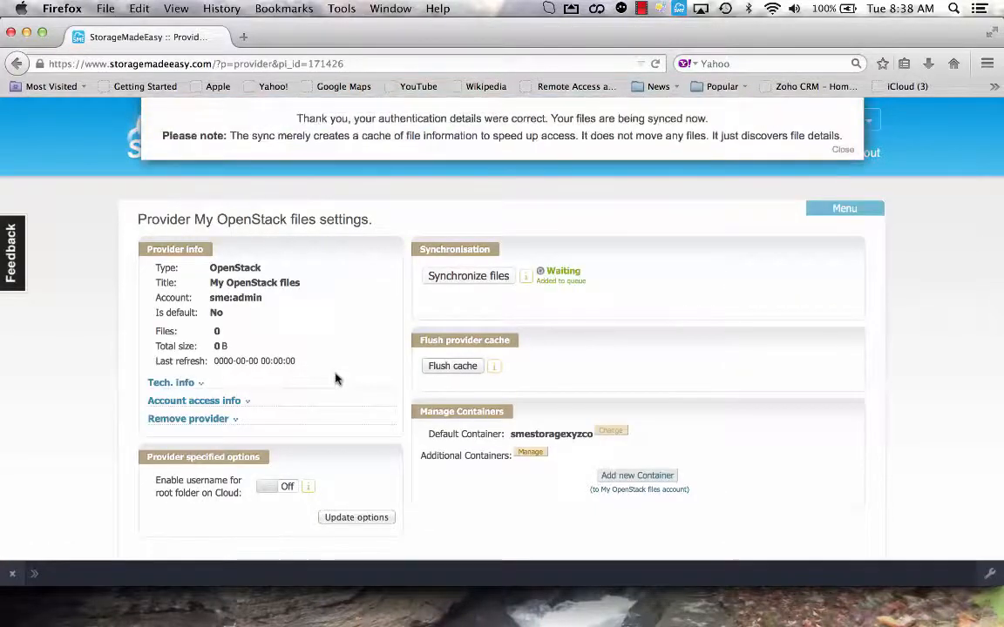
left_click(843, 147)
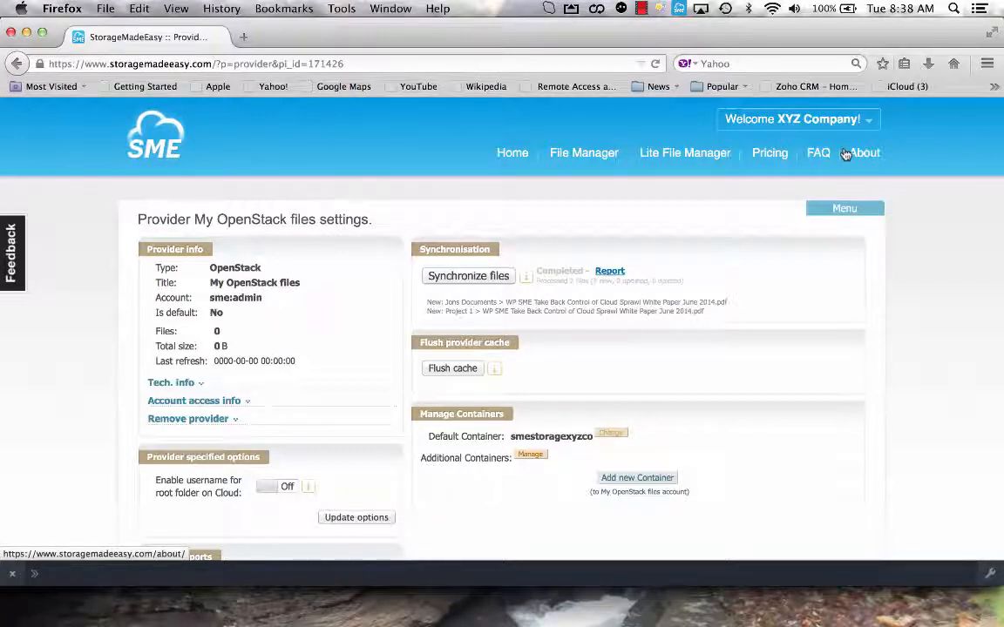
Make OpenStack the organization's default provider from the dashboard.
left_click(848, 210)
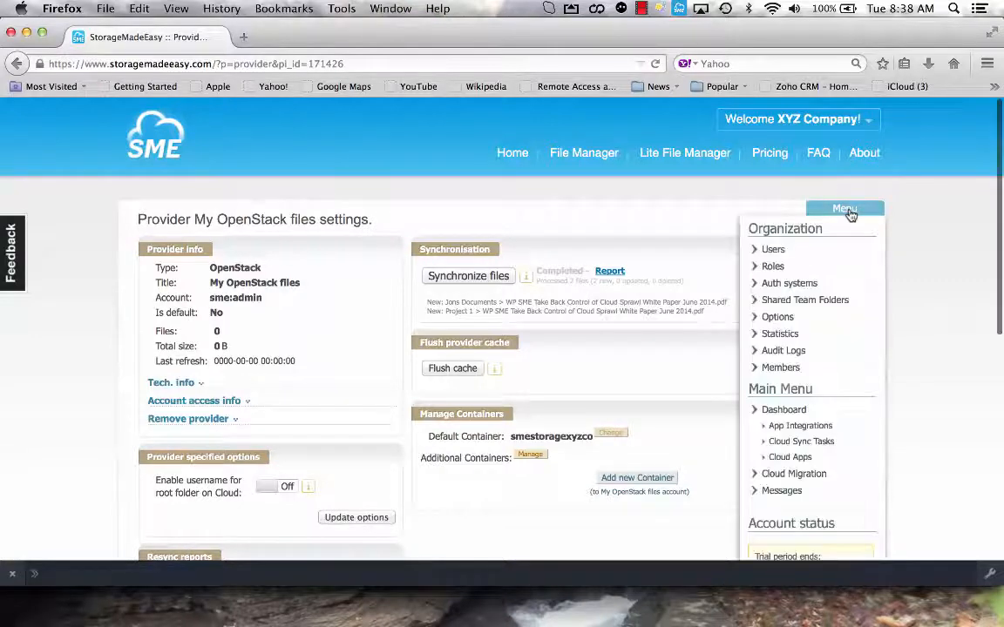
left_click(785, 411)
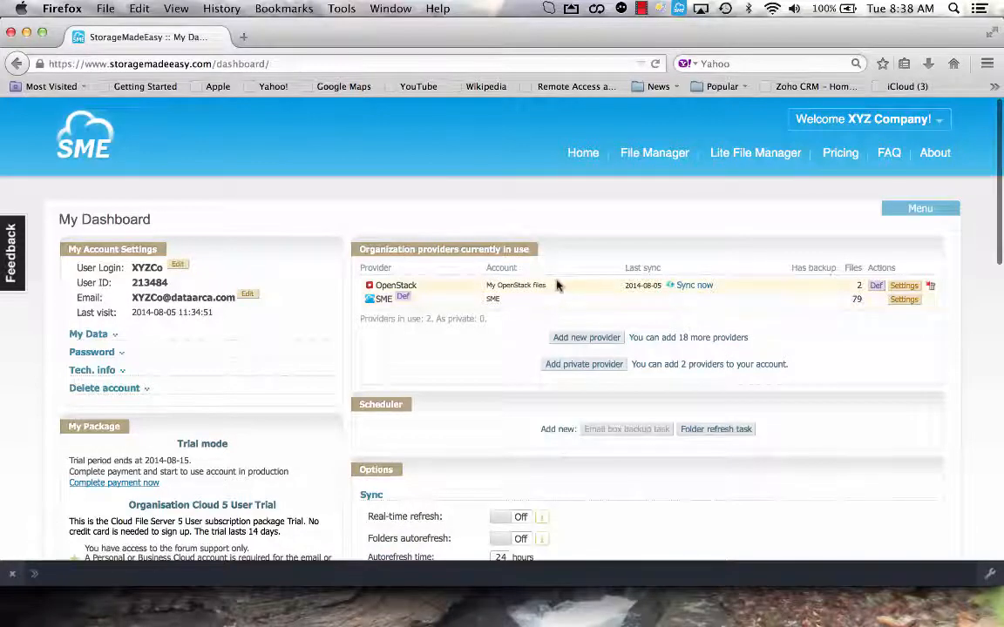
left_click(876, 288)
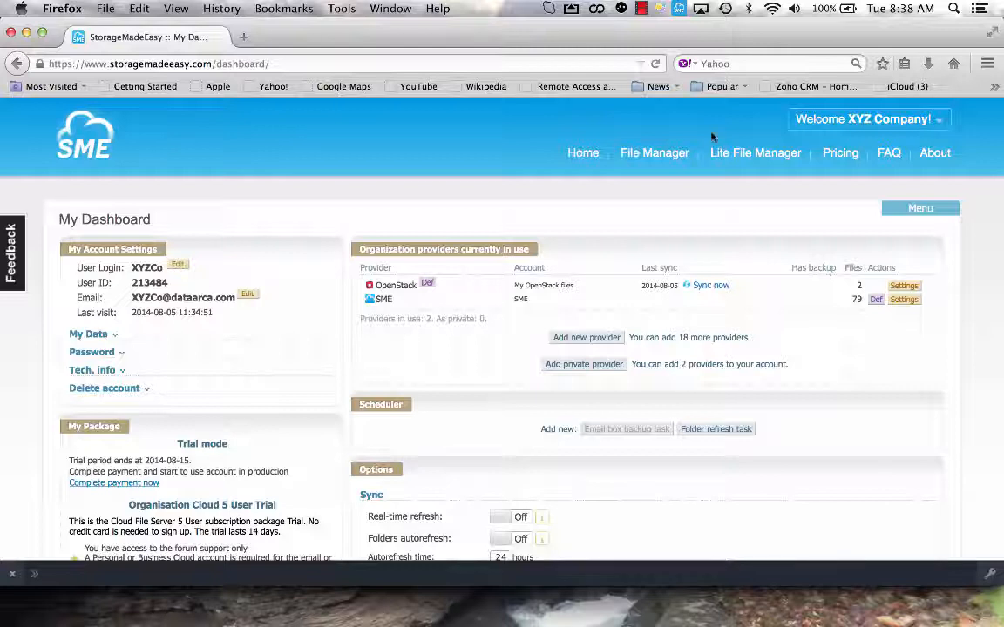
Refresh My Cloud Files in the company administrator's File Manager.
left_click(660, 154)
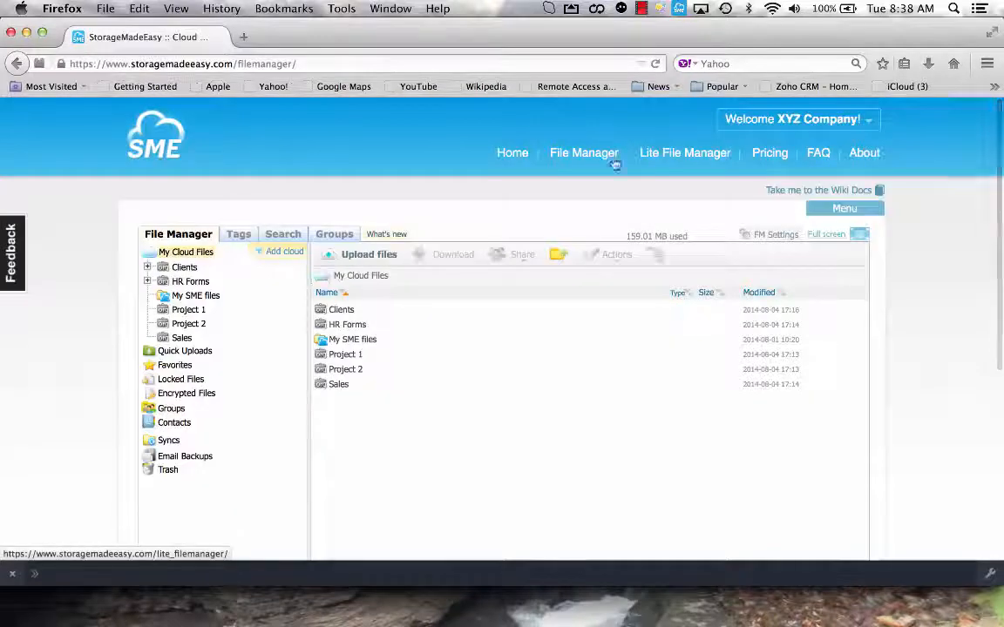
right_click(188, 253)
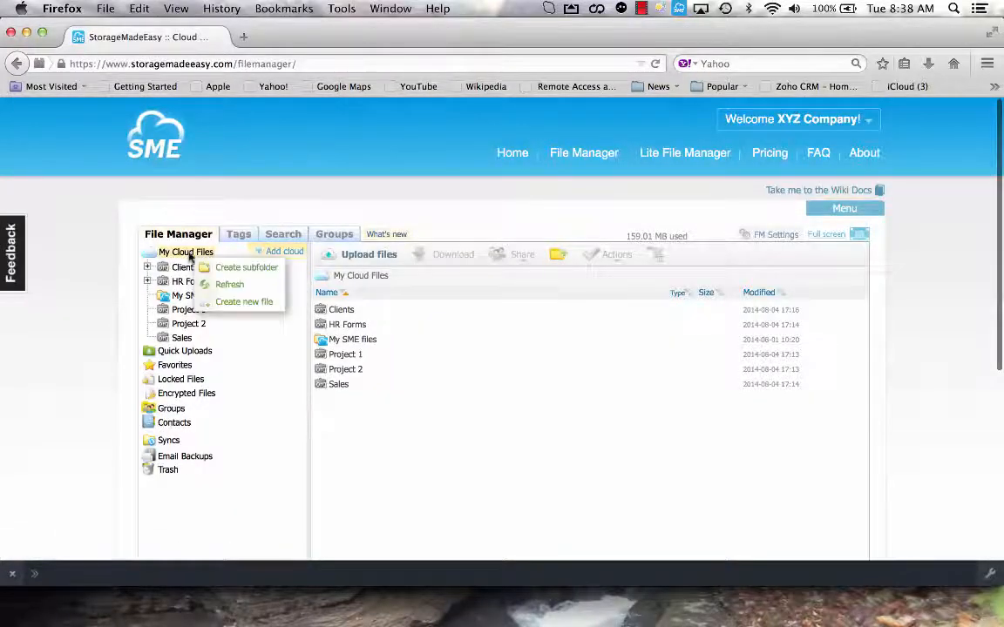
left_click(225, 286)
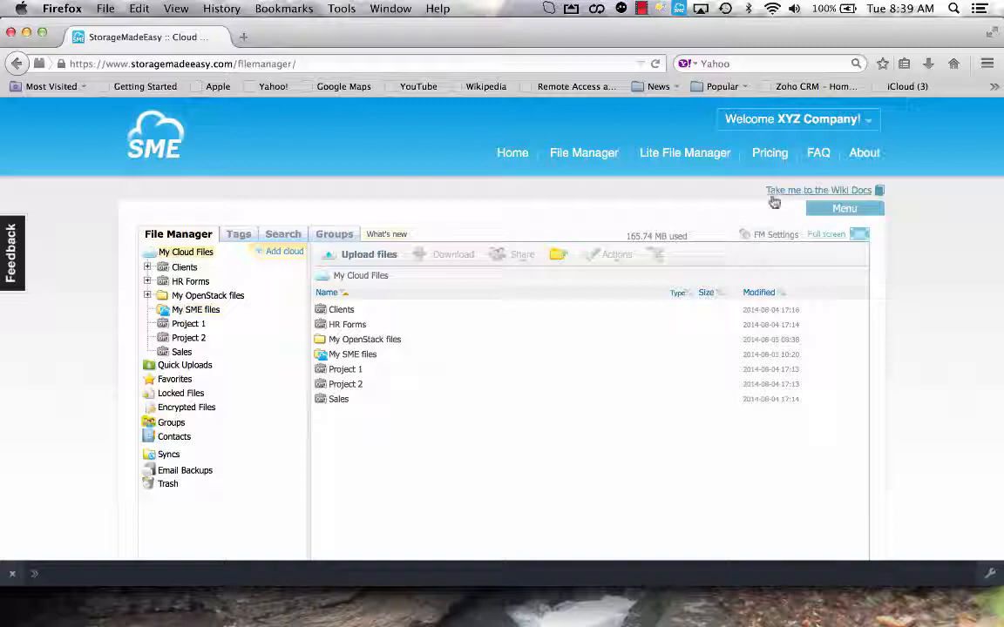
Try setting up Amazon S3 as a backup provider for My OpenStack files from the dashboard, and cancel without adding it.
left_click(844, 208)
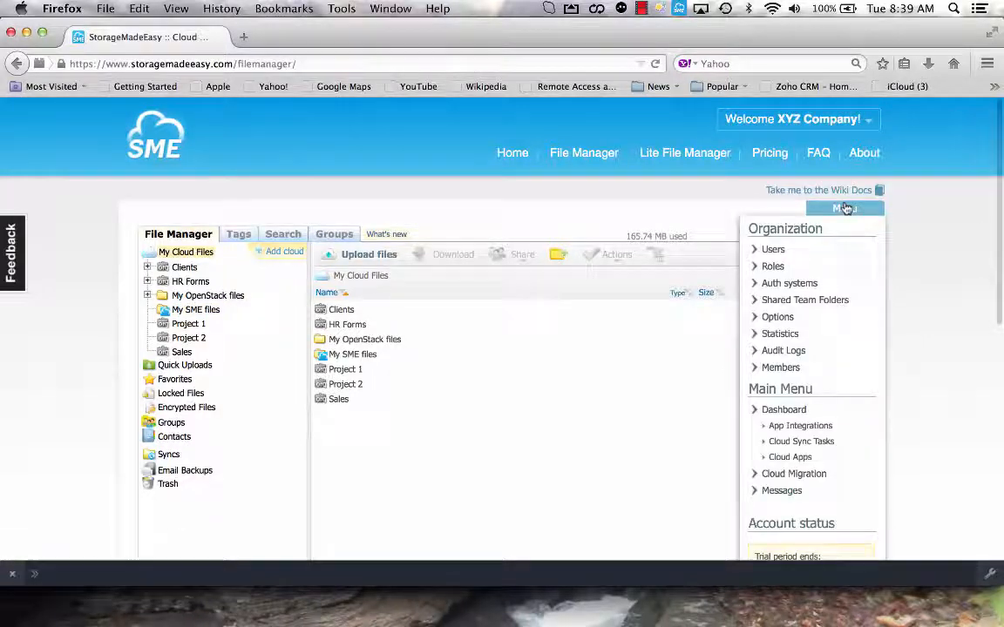
left_click(776, 412)
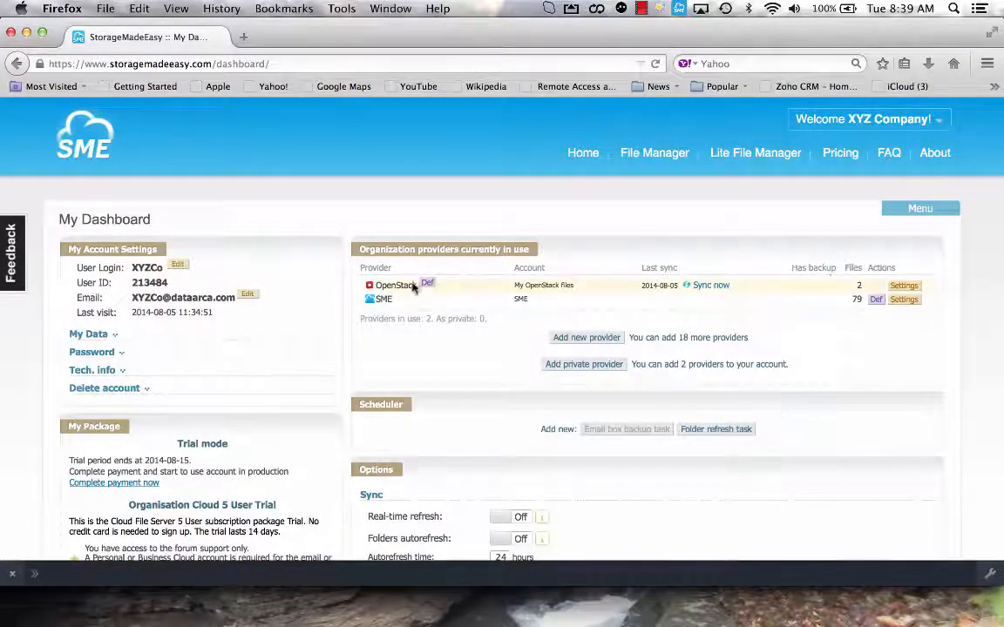
left_click(589, 338)
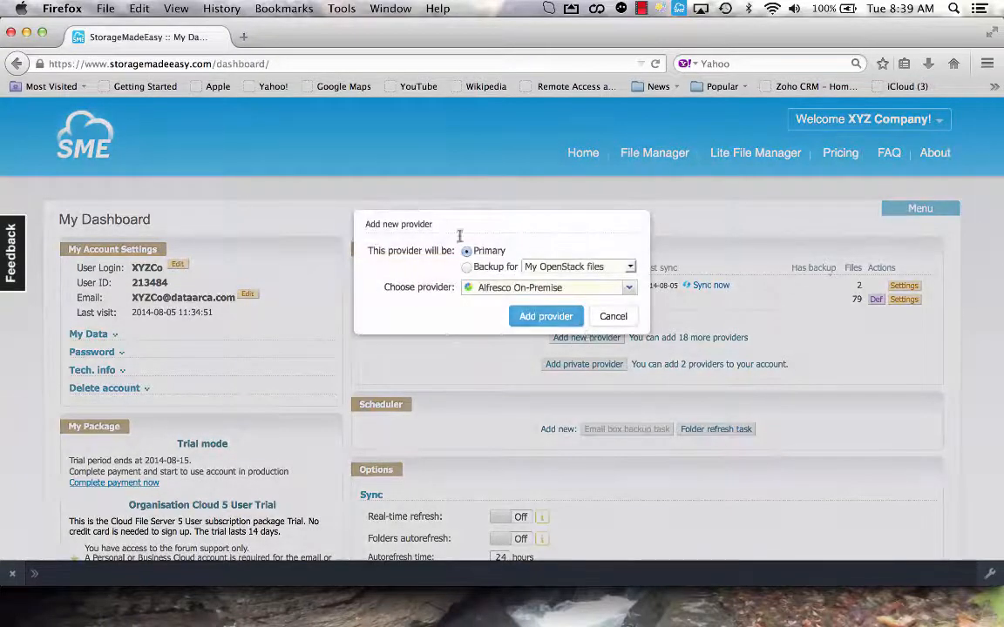
left_click(466, 267)
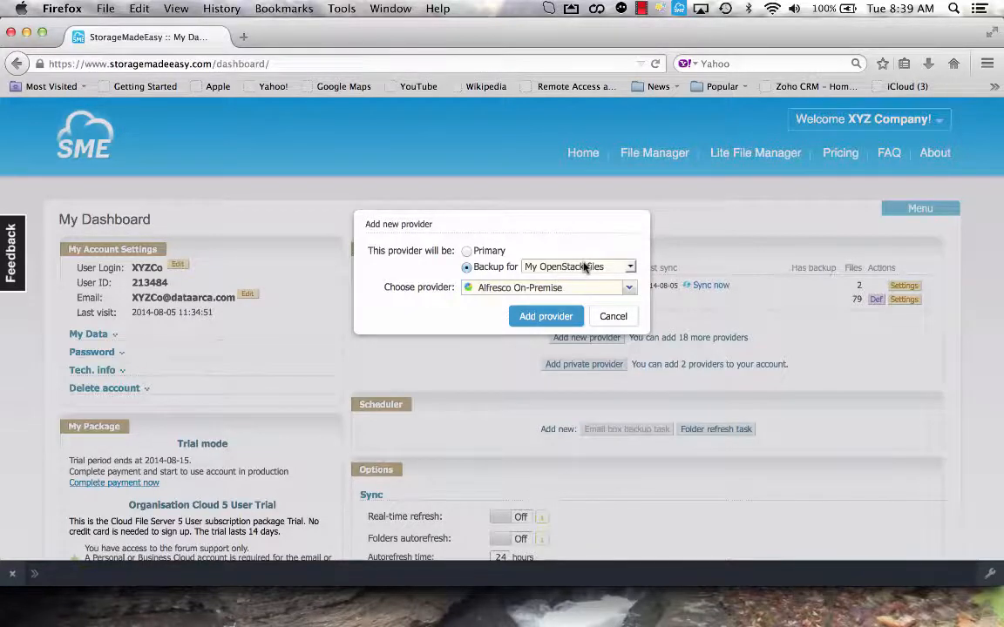
left_click(628, 288)
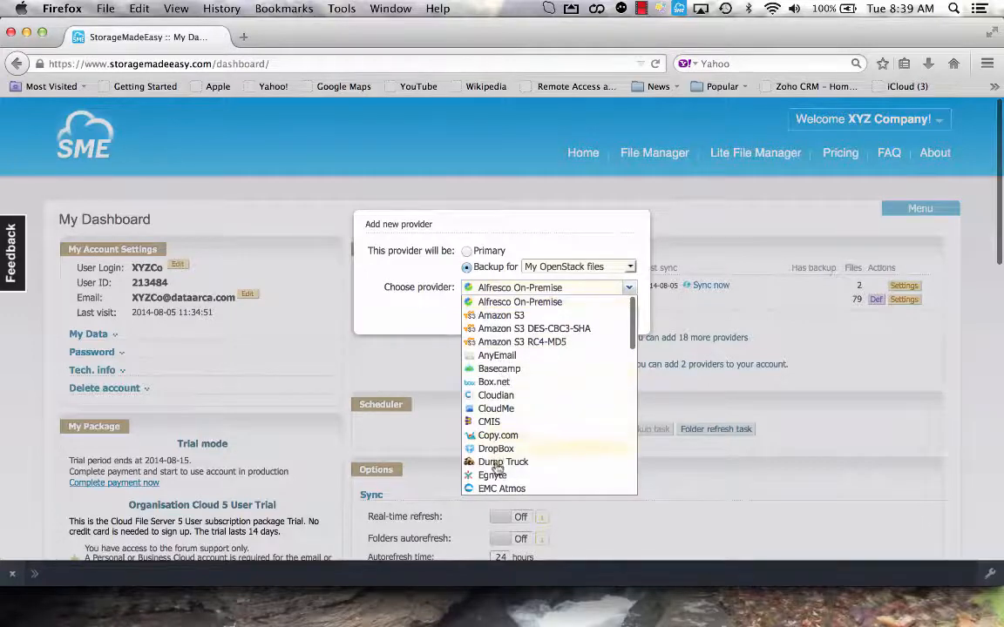
scroll(492, 453, "down", 10)
scroll(493, 471, "up", 10)
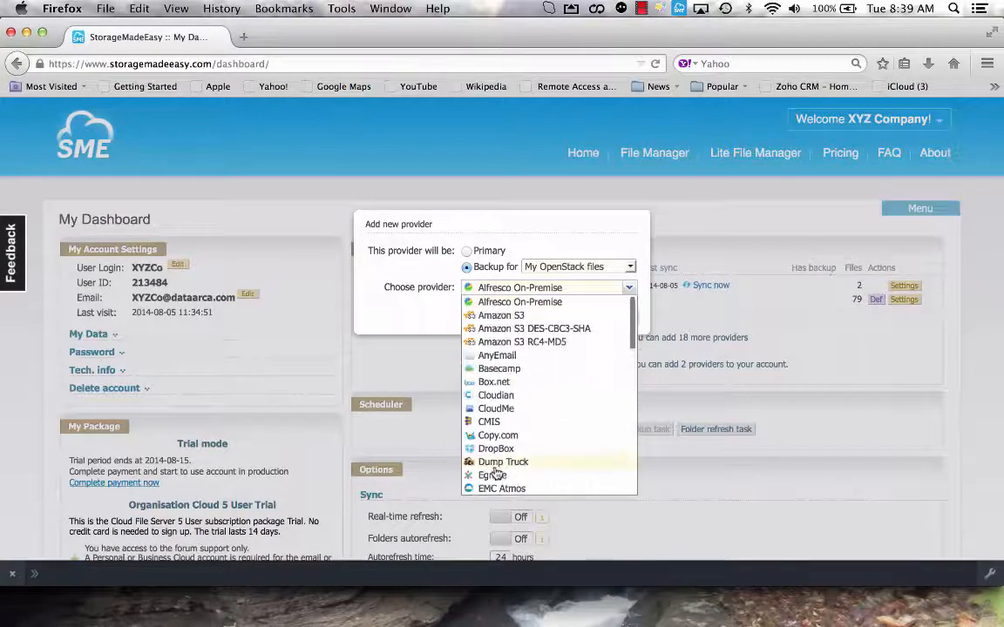
left_click(504, 317)
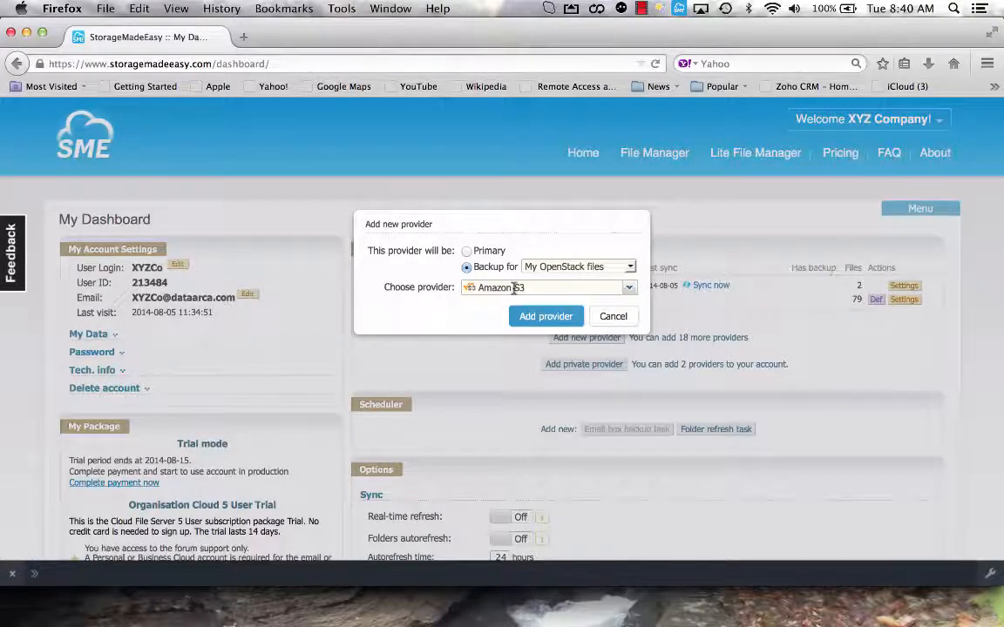
left_click(613, 319)
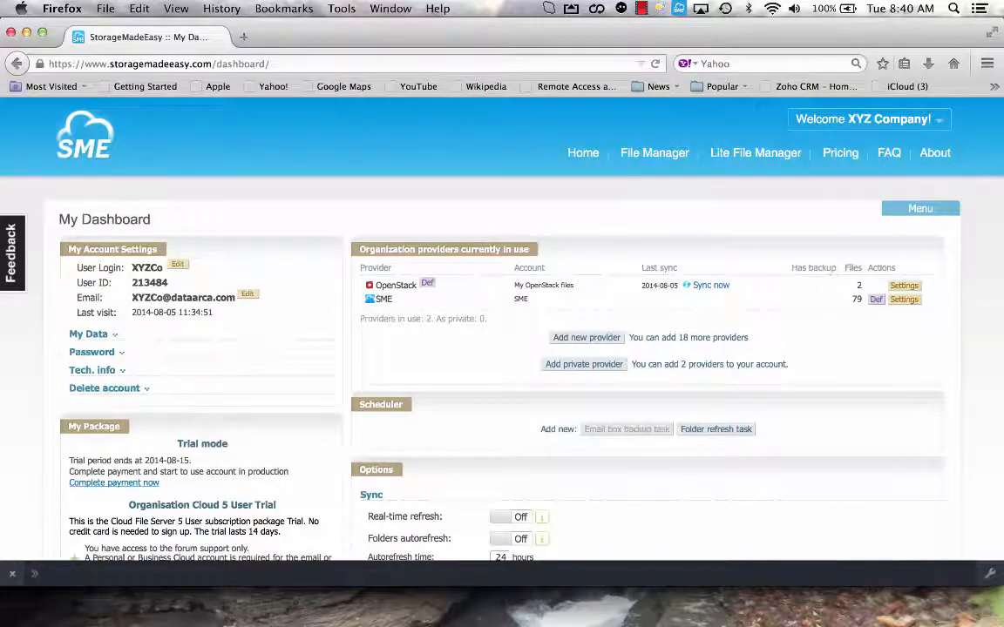
Switch to Chrome and choose DropBox as the primary private provider to add to the organization member's account.
left_click(327, 624)
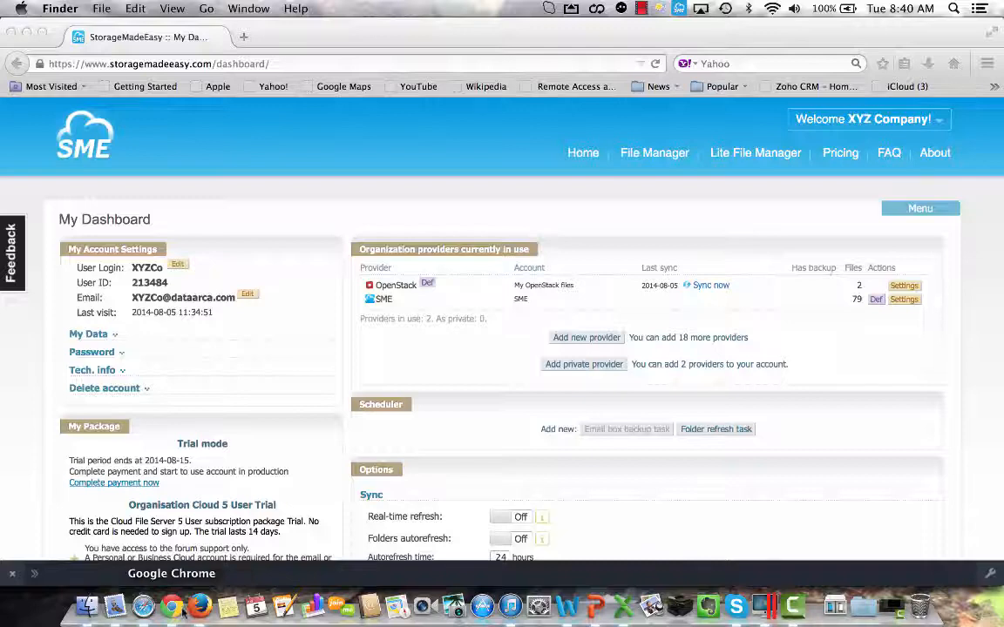
left_click(172, 606)
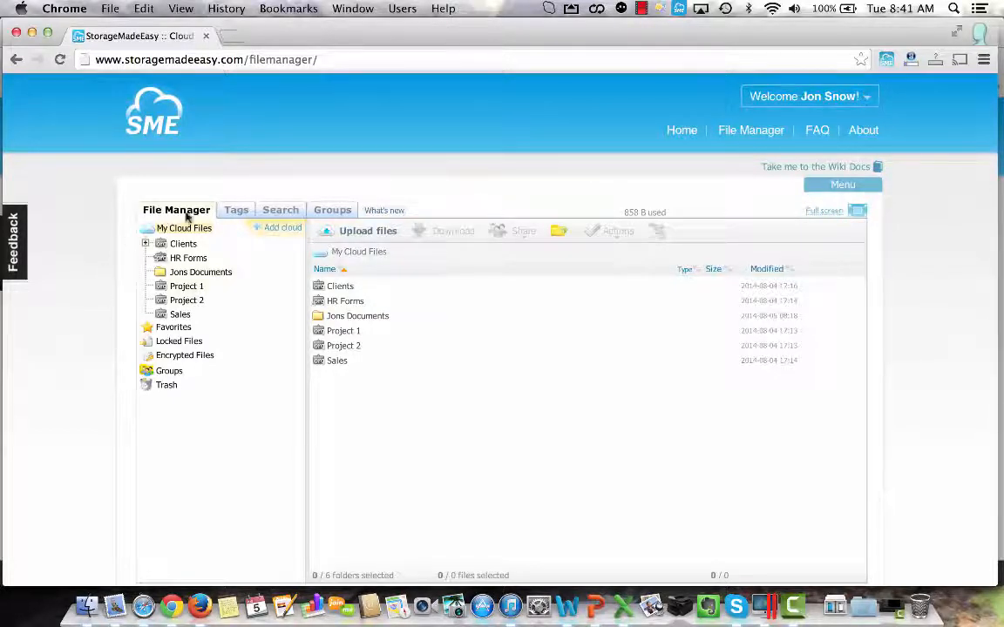
left_click(281, 231)
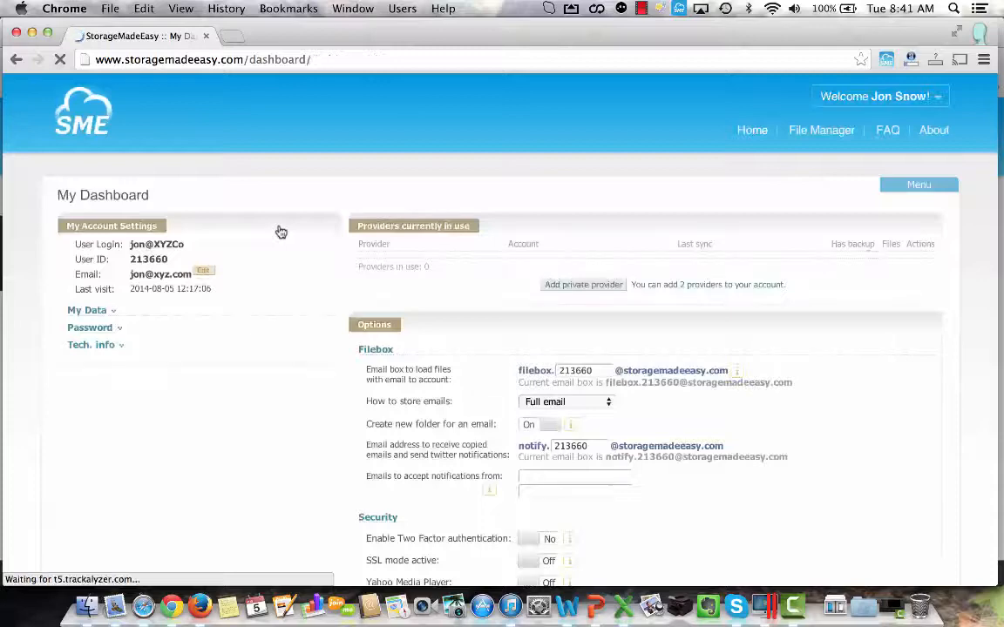
left_click(584, 285)
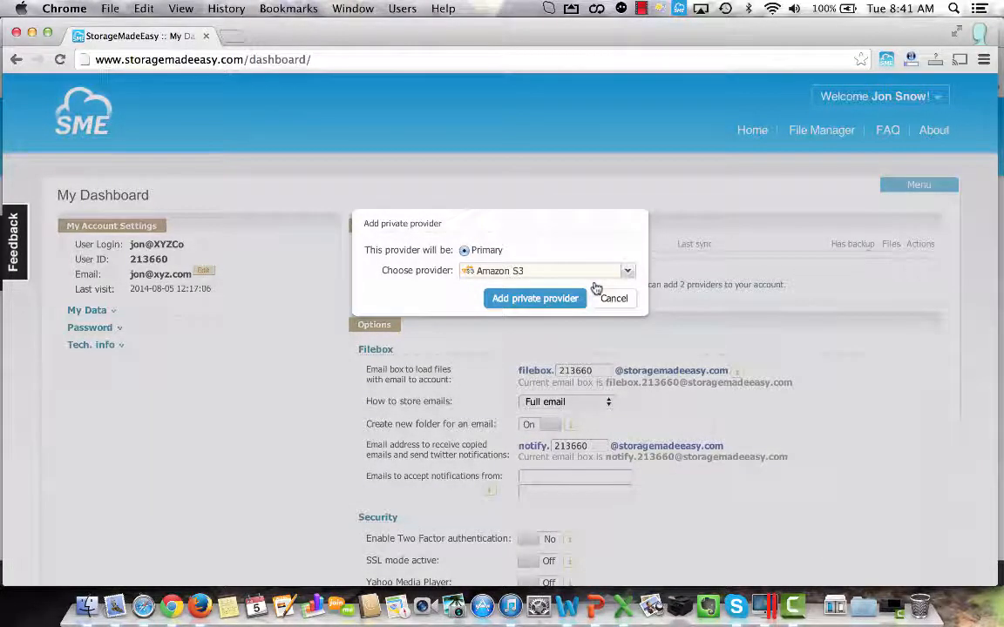
left_click(628, 271)
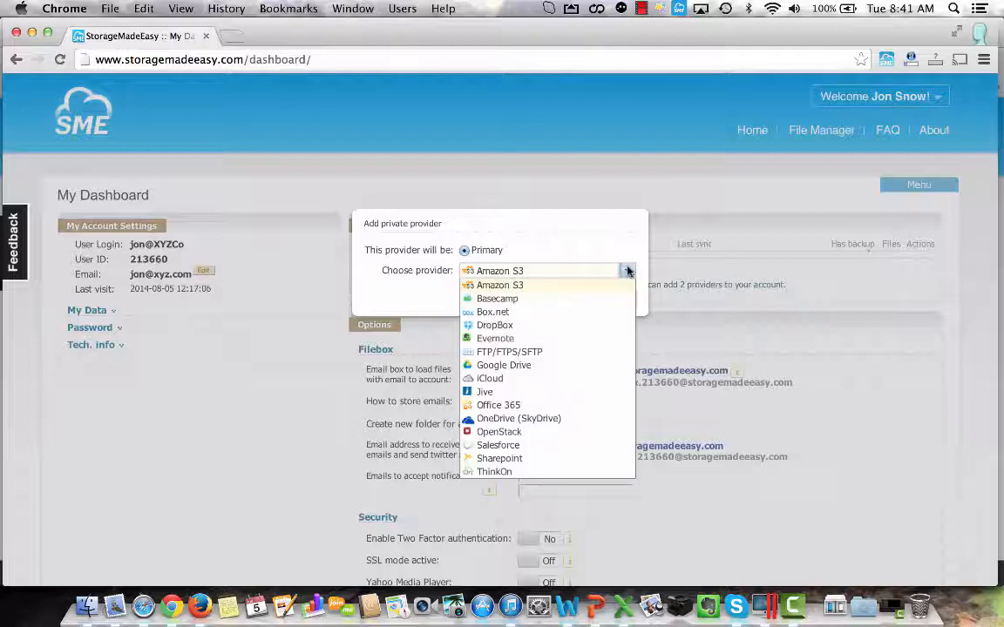
left_click(510, 325)
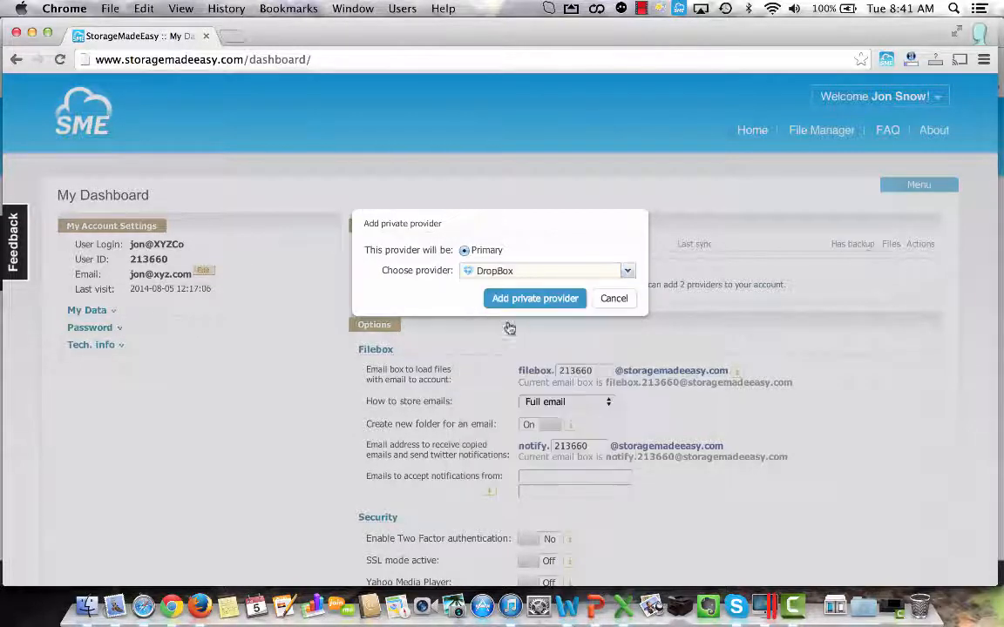
left_click(538, 298)
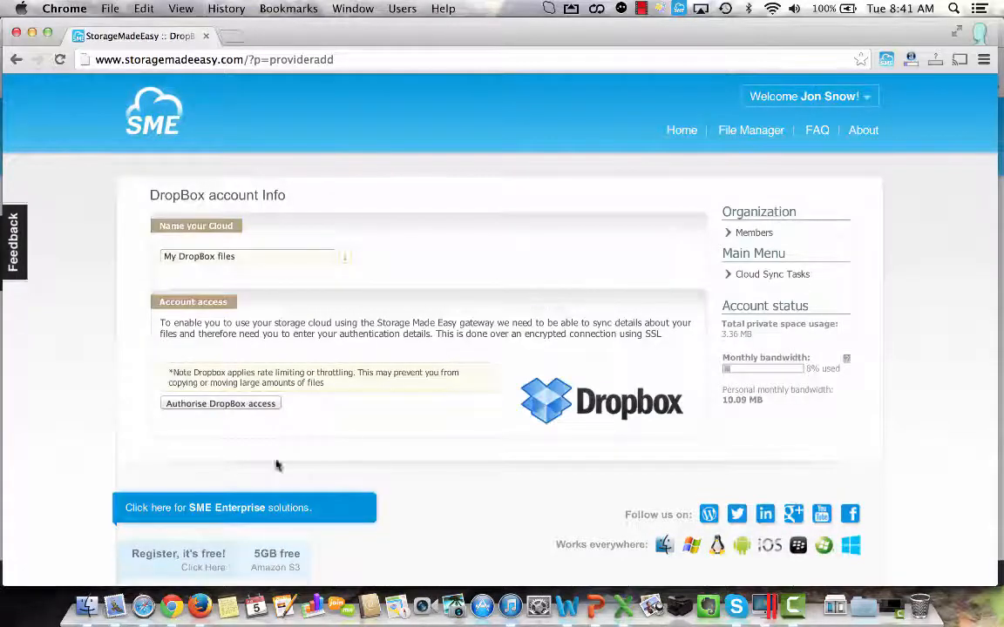
Authorise DropBox access for My DropBox files, allow filestorage to reach the account, and dismiss the sync notice.
left_click(203, 405)
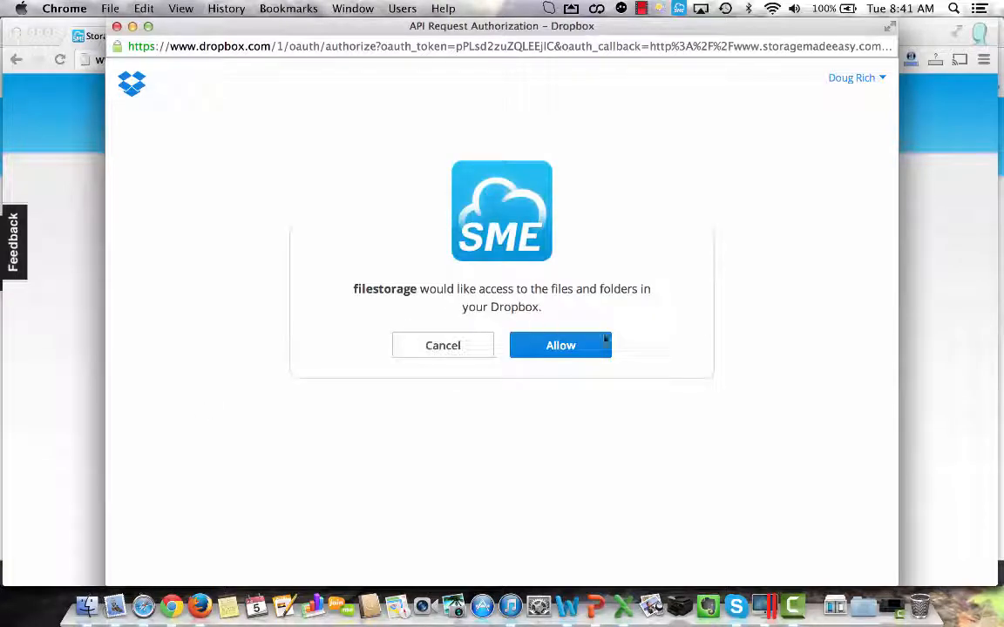
left_click(555, 349)
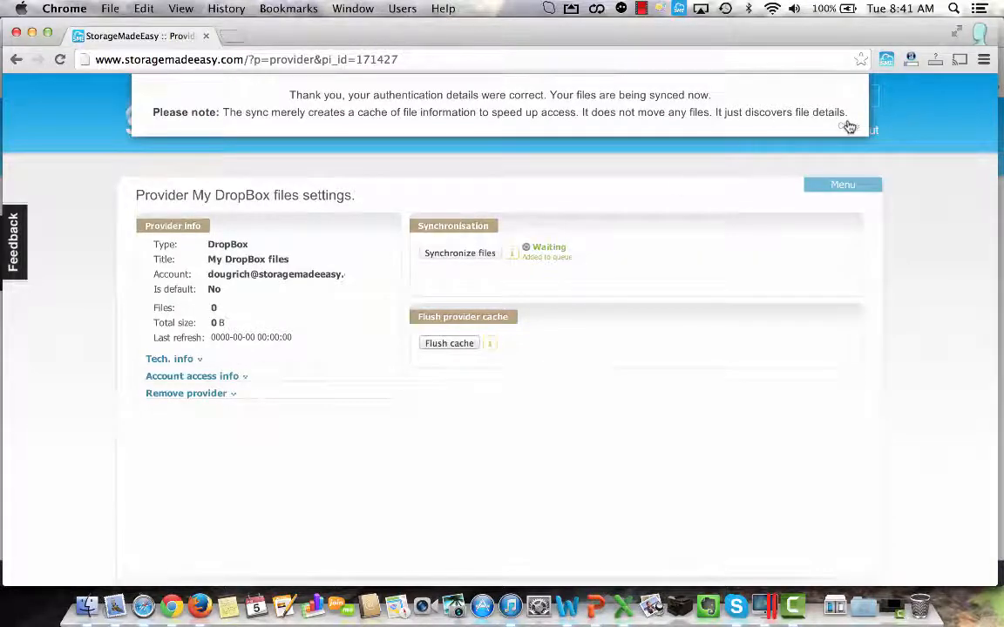
left_click(848, 128)
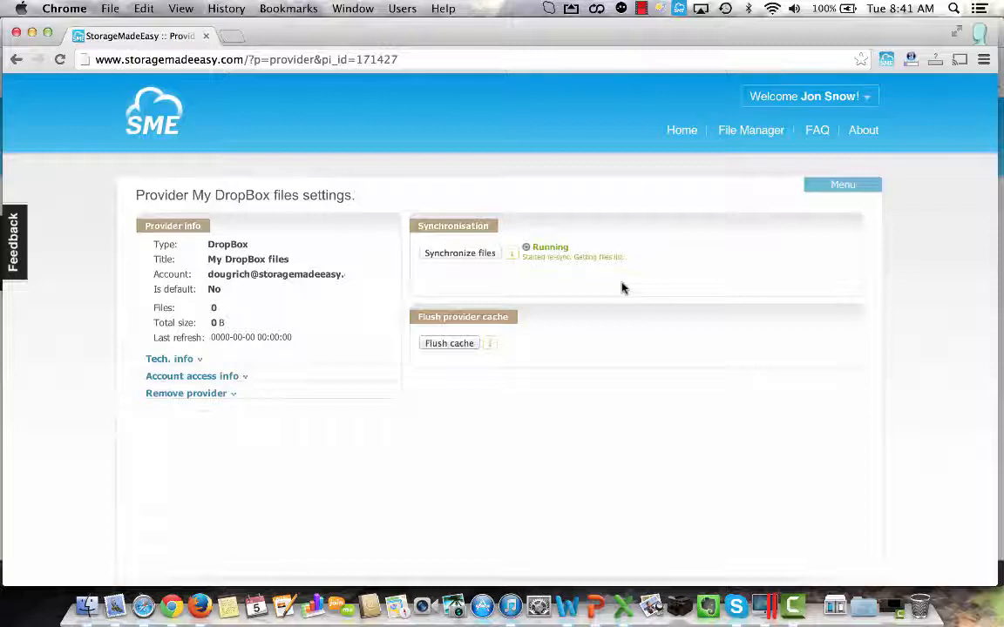
Refresh My Cloud Files in the organization member's File Manager.
left_click(747, 135)
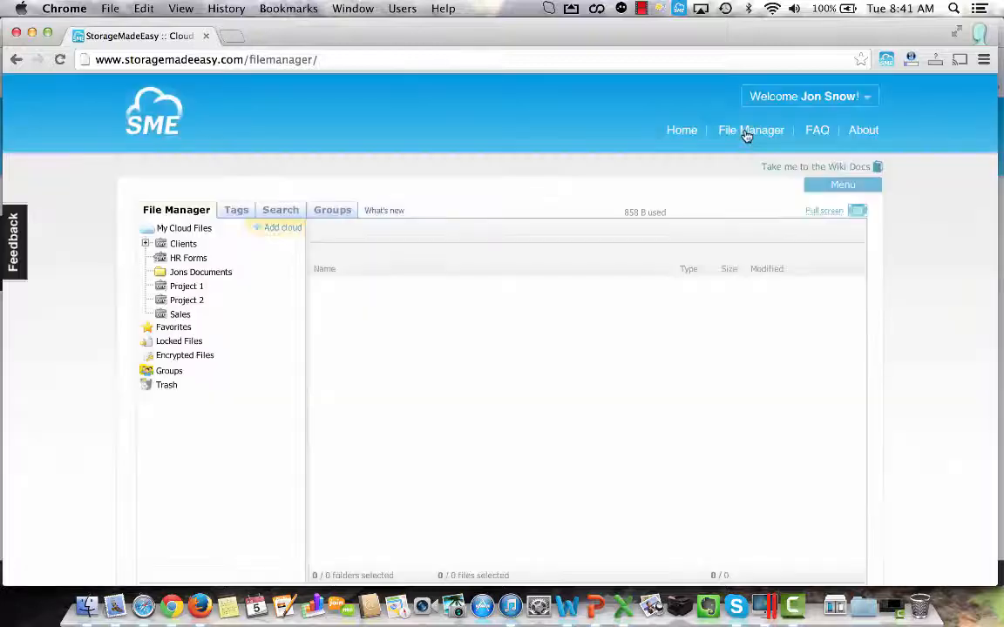
right_click(178, 231)
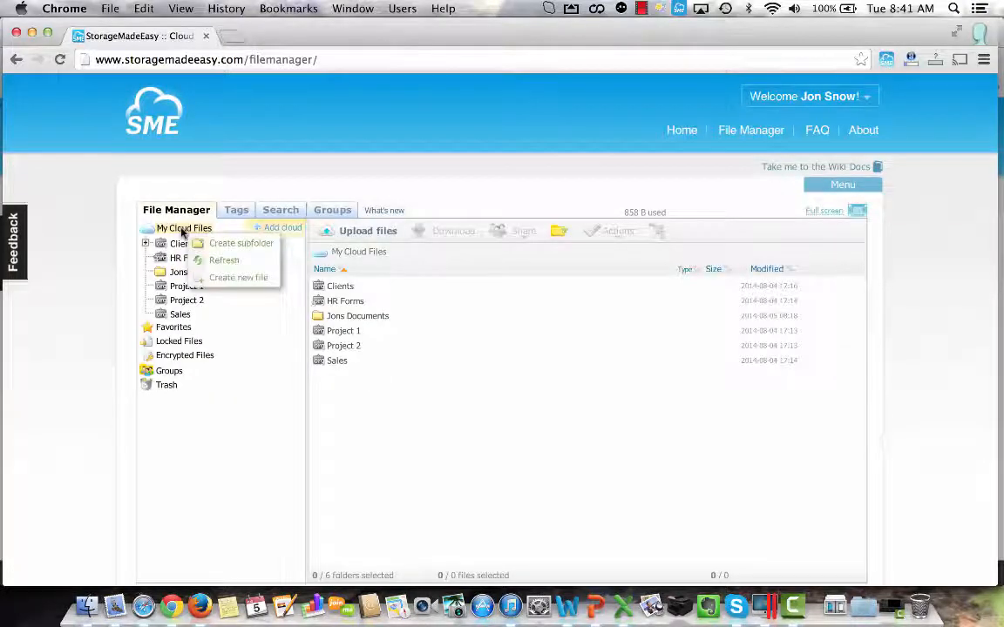
left_click(223, 261)
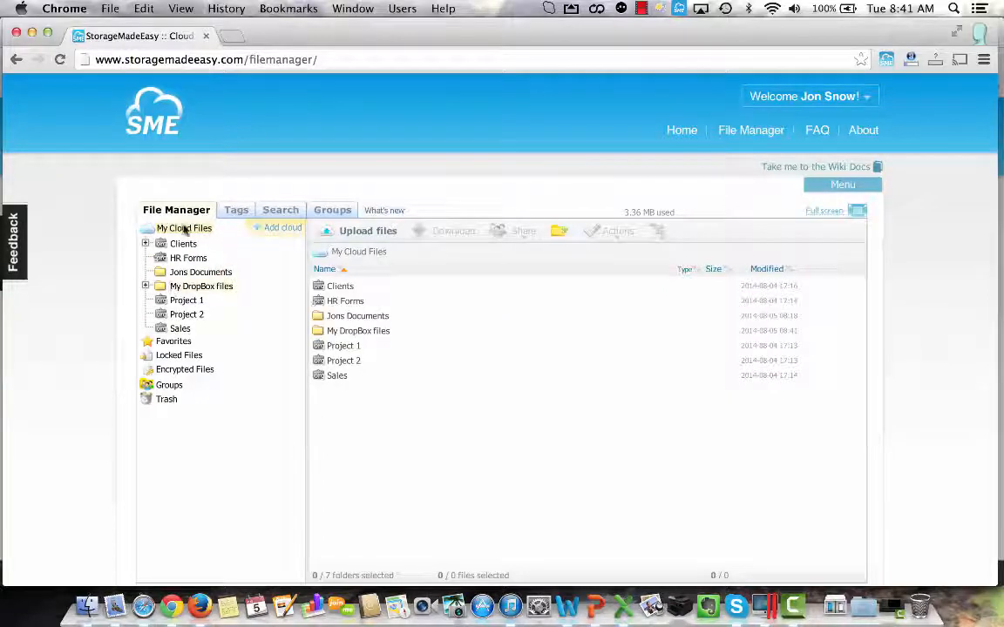
Open the My Documents folder within My DropBox files and collapse the My DropBox files branch in the folder tree.
left_click(180, 287)
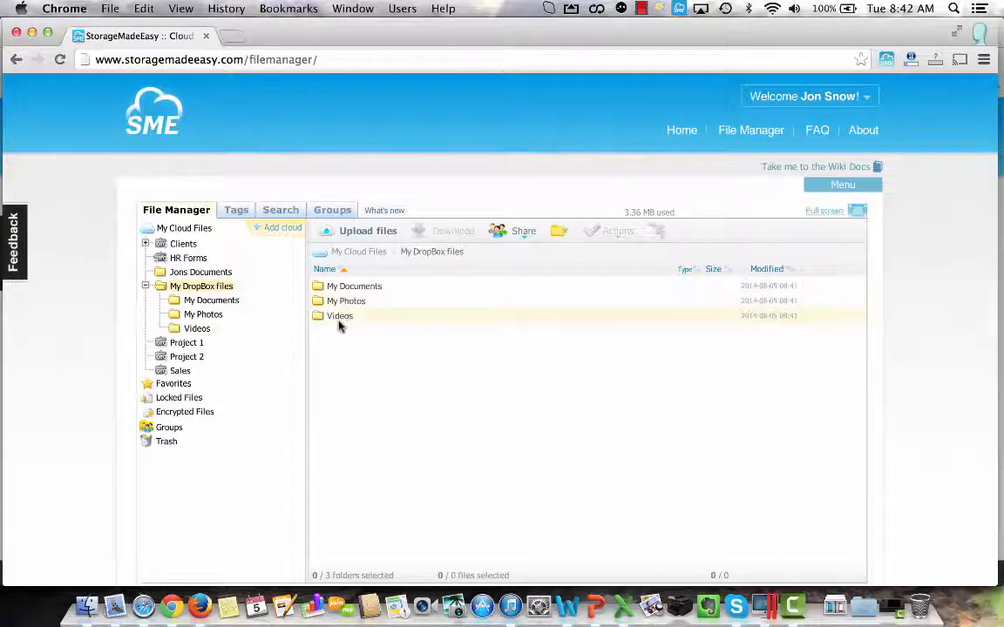
double_click(354, 287)
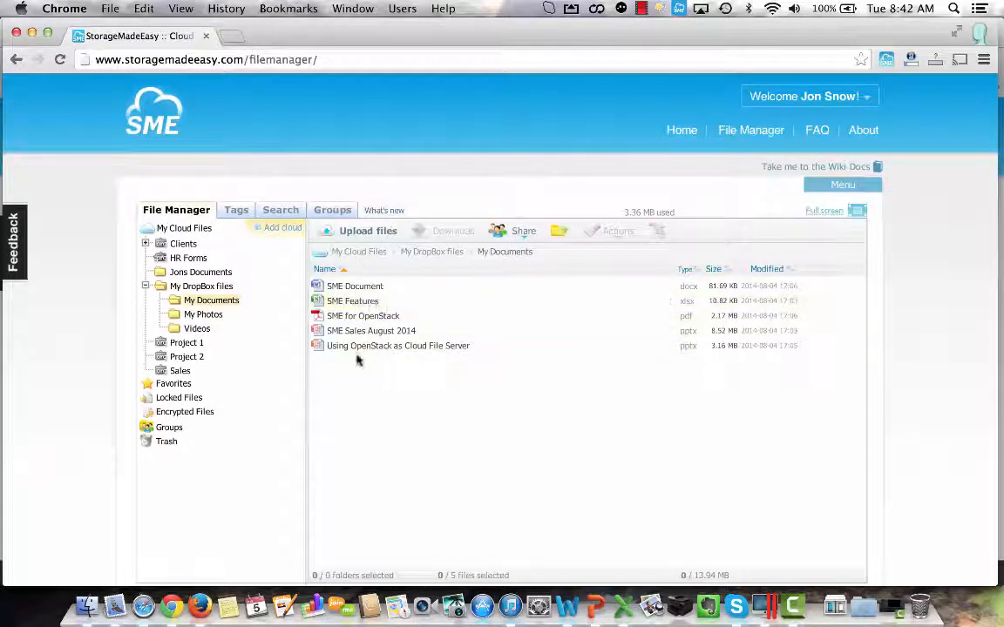
left_click(146, 286)
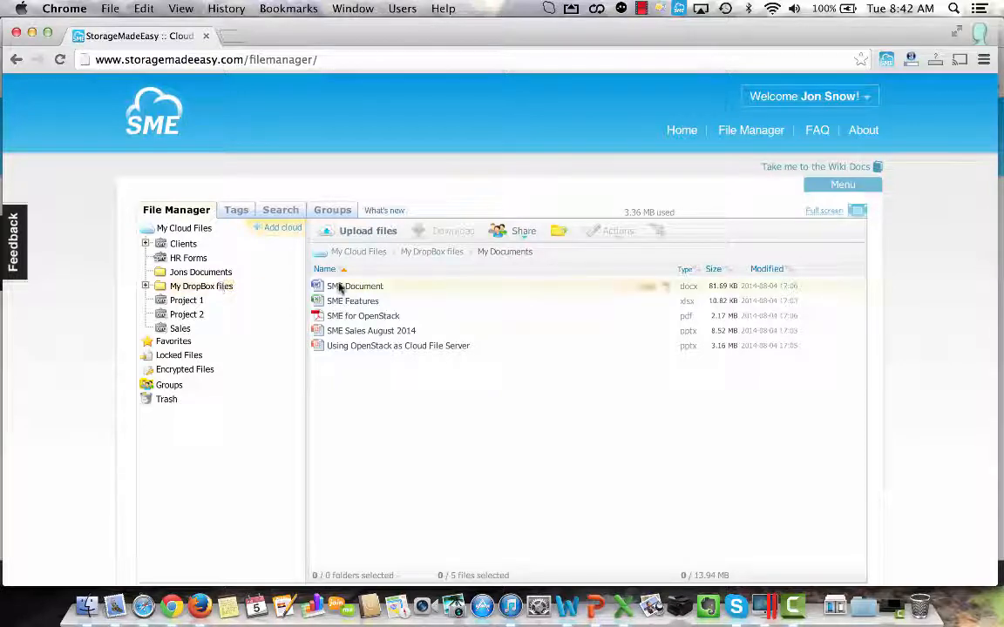
Post the comment "This needs an update" on SME Document, then view it in the full file and comments view and close it.
right_click(468, 288)
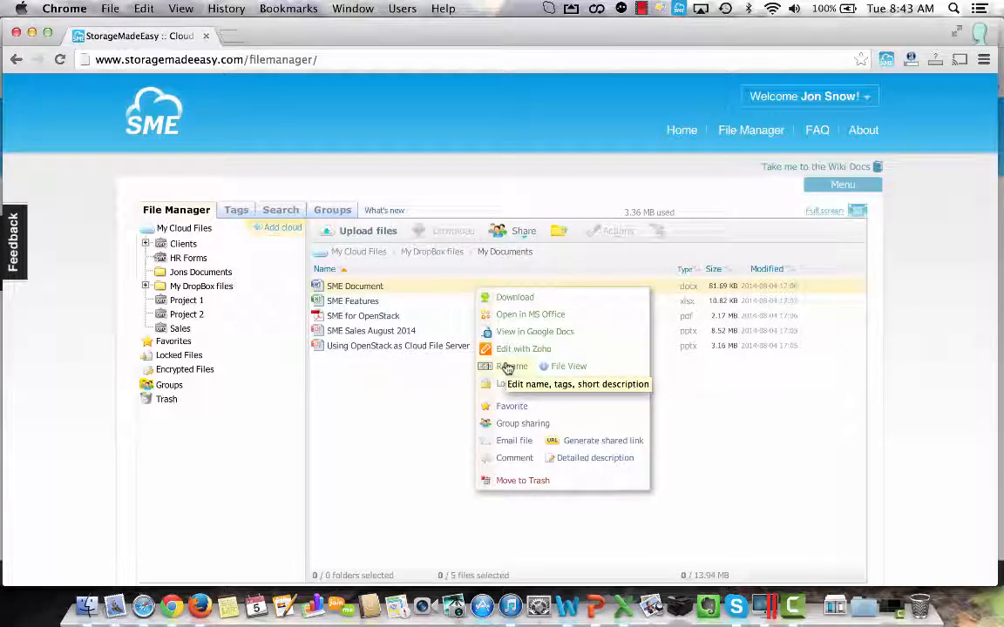
left_click(514, 461)
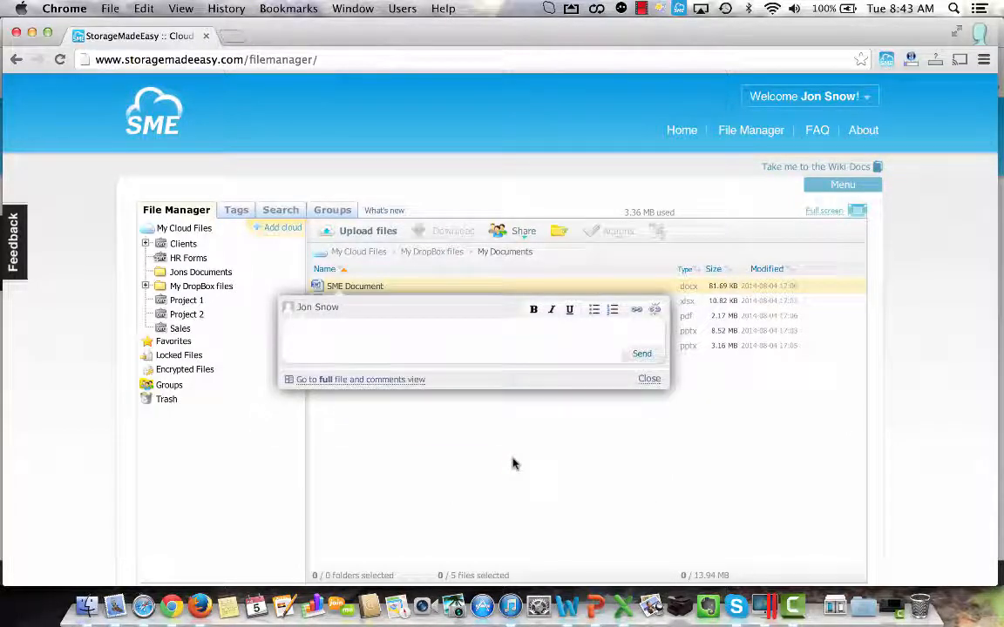
type("H")
type("T")
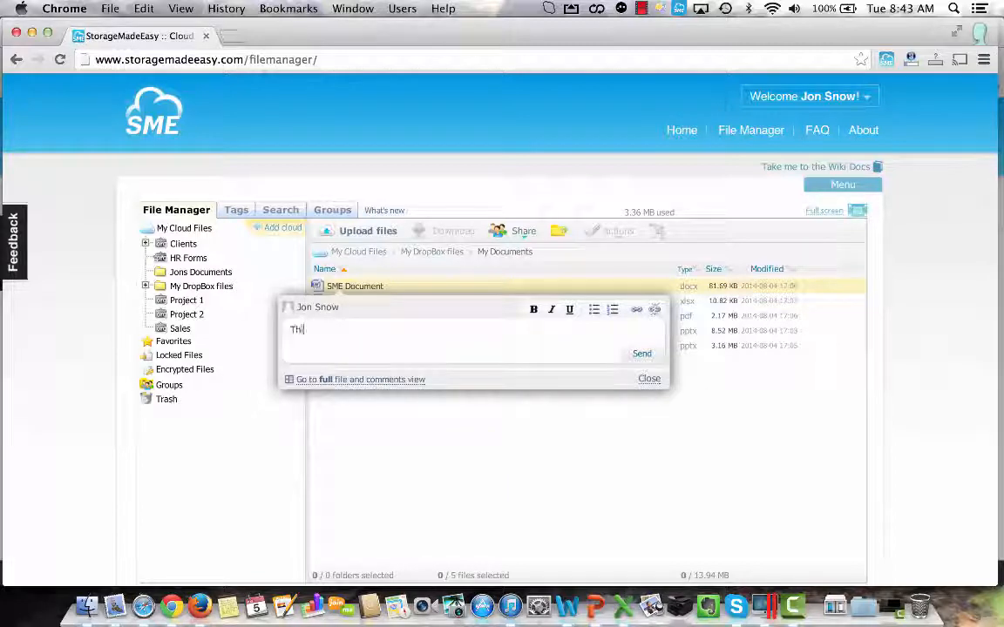
type("his needs an upda")
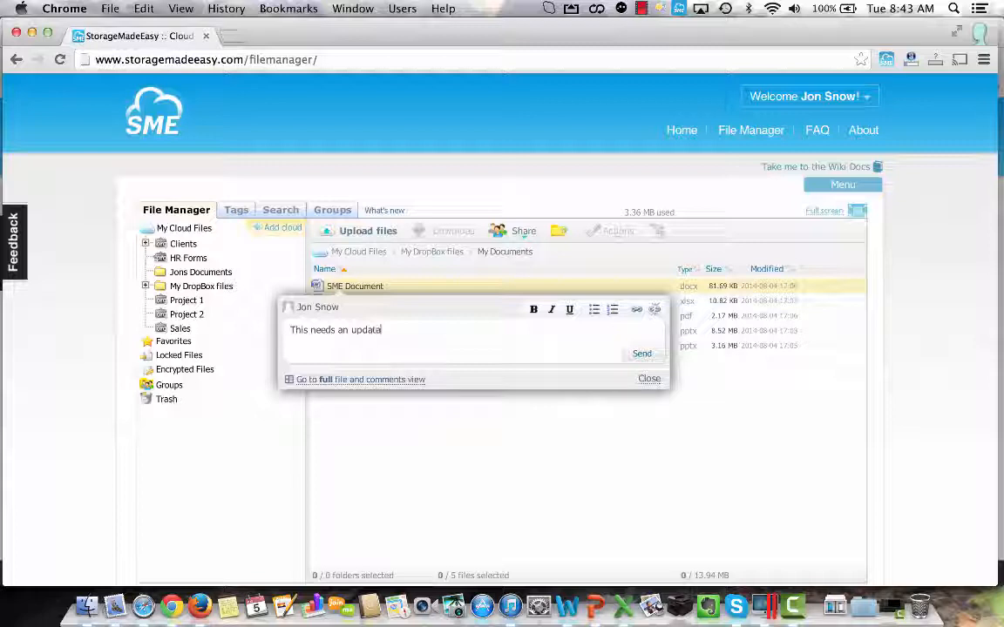
type("te")
left_click(642, 354)
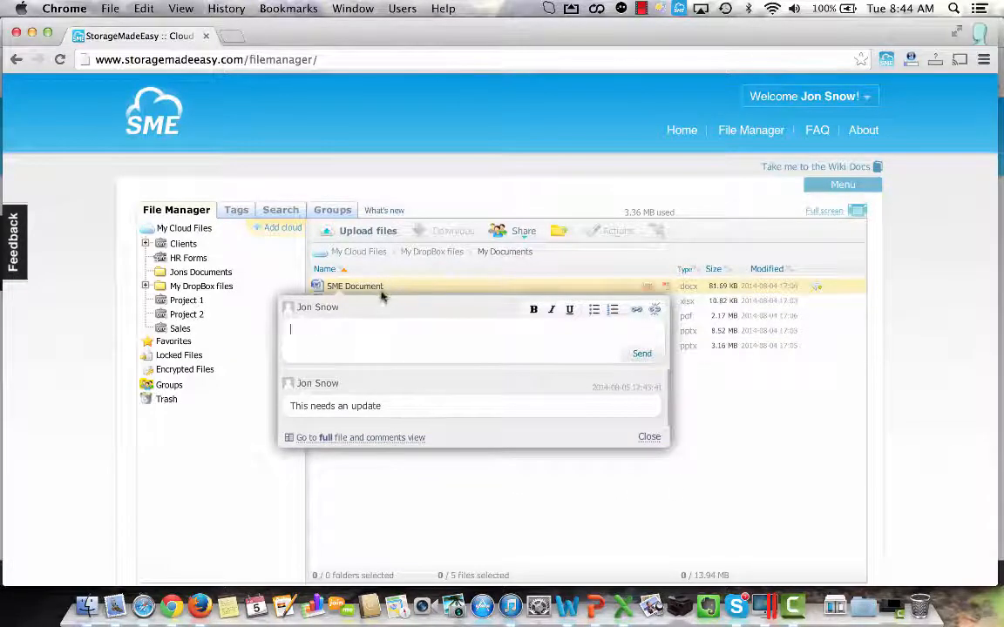
left_click(329, 438)
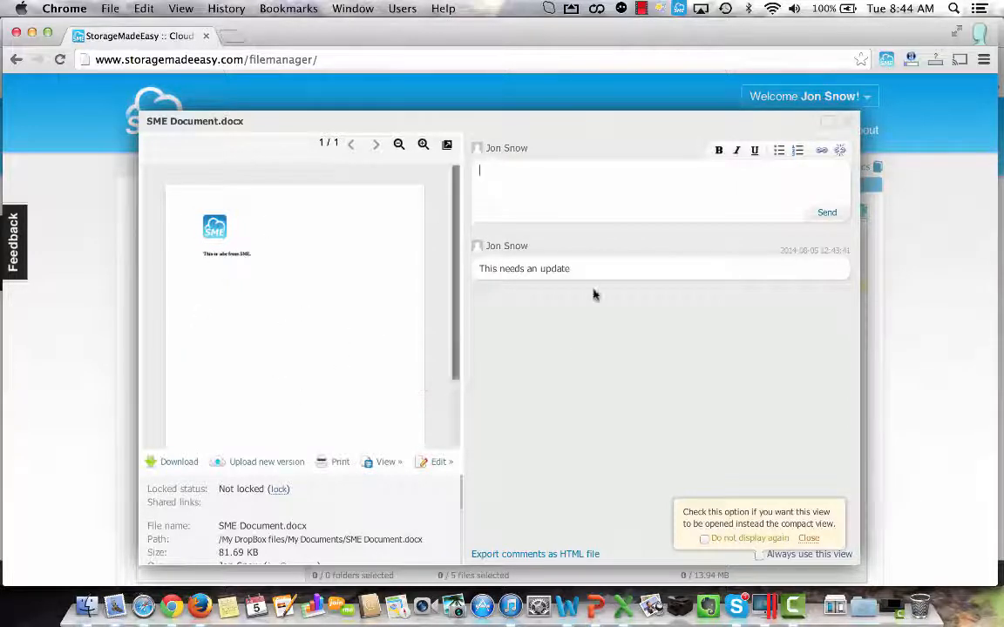
left_click(851, 122)
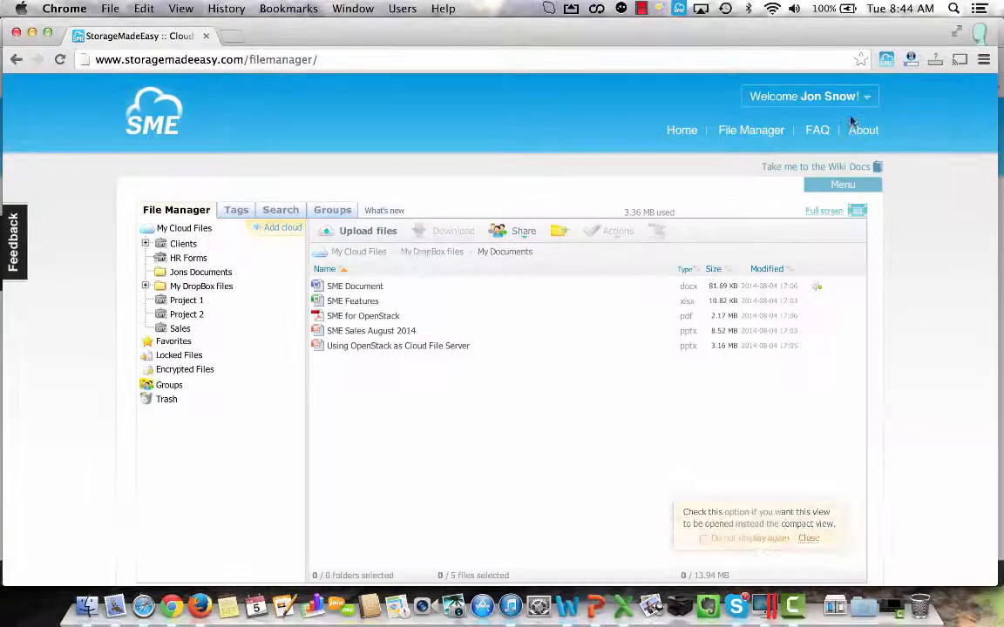
Generate a password-protected SME URL shared link for SME for OpenStack.pdf that expires after 1 day, entering the link password twice.
right_click(364, 318)
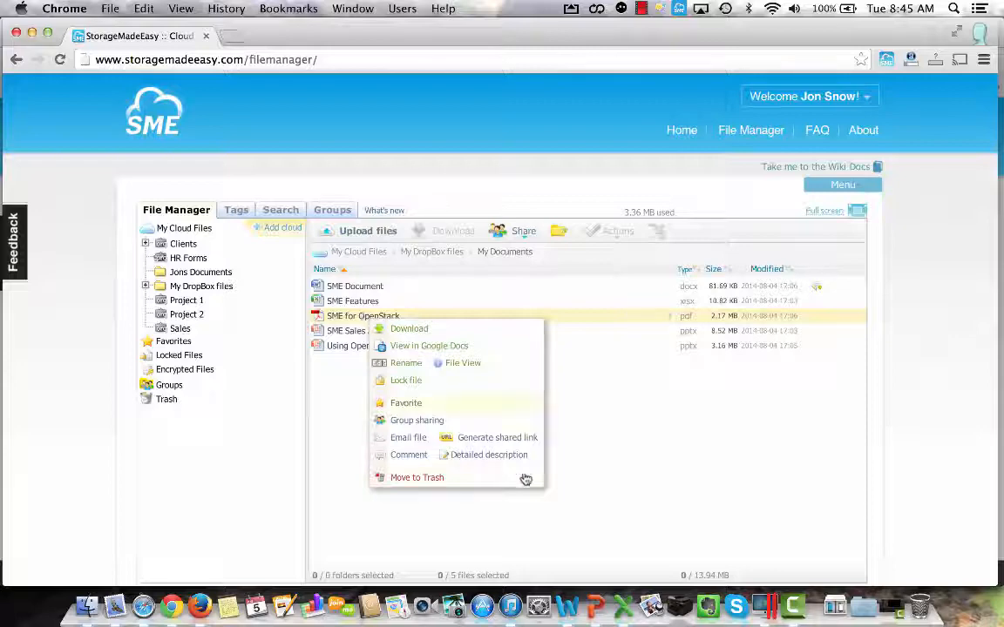
left_click(504, 439)
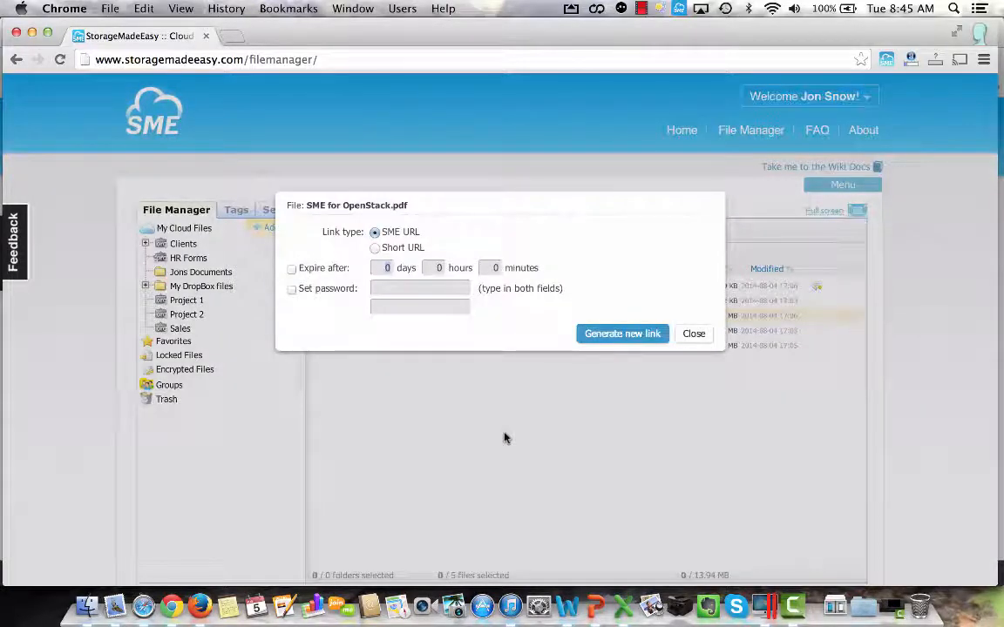
left_click(292, 268)
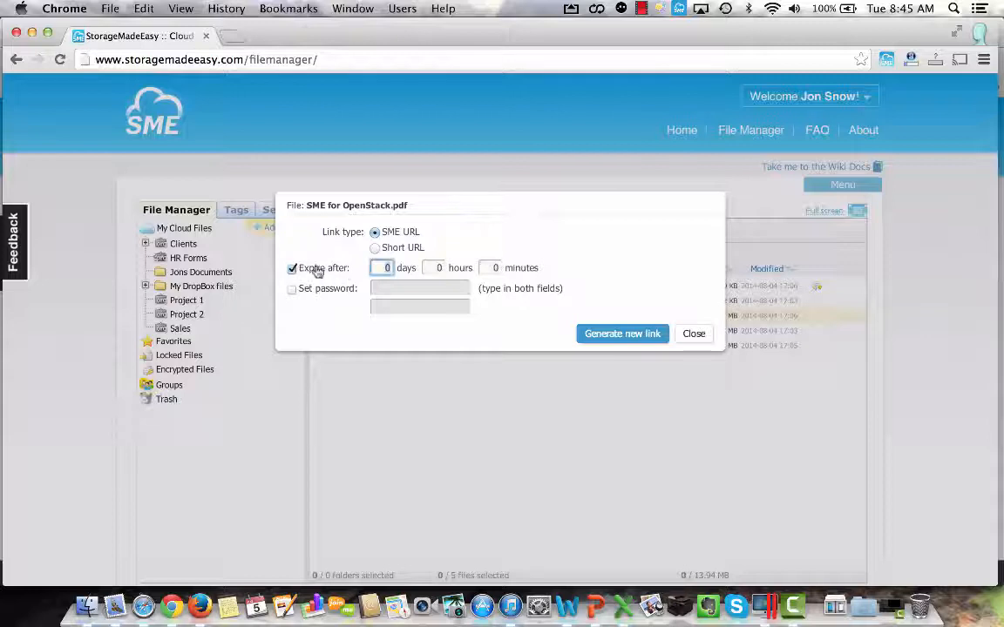
type("1")
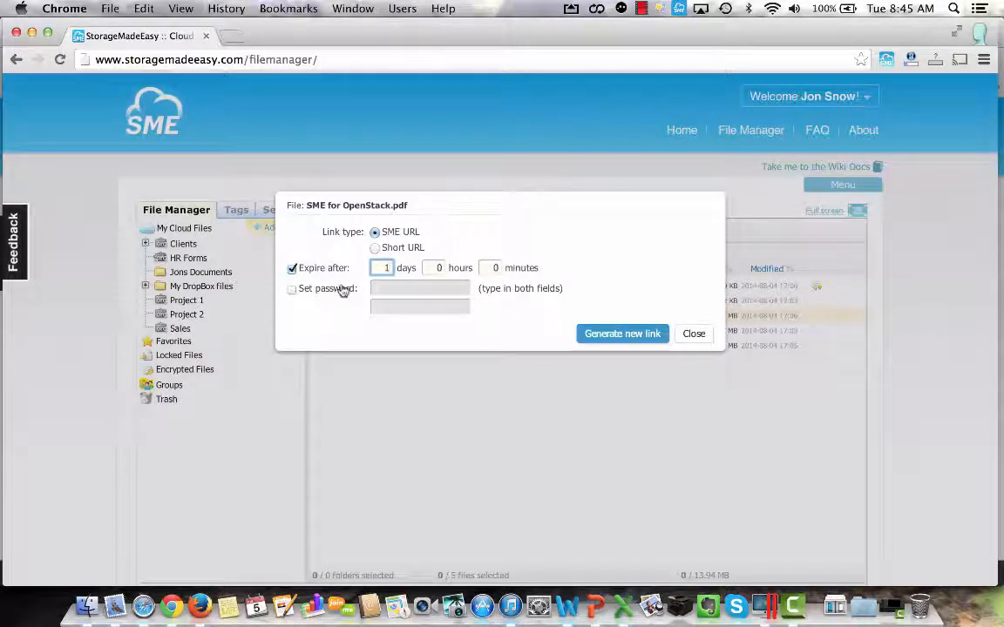
left_click(292, 291)
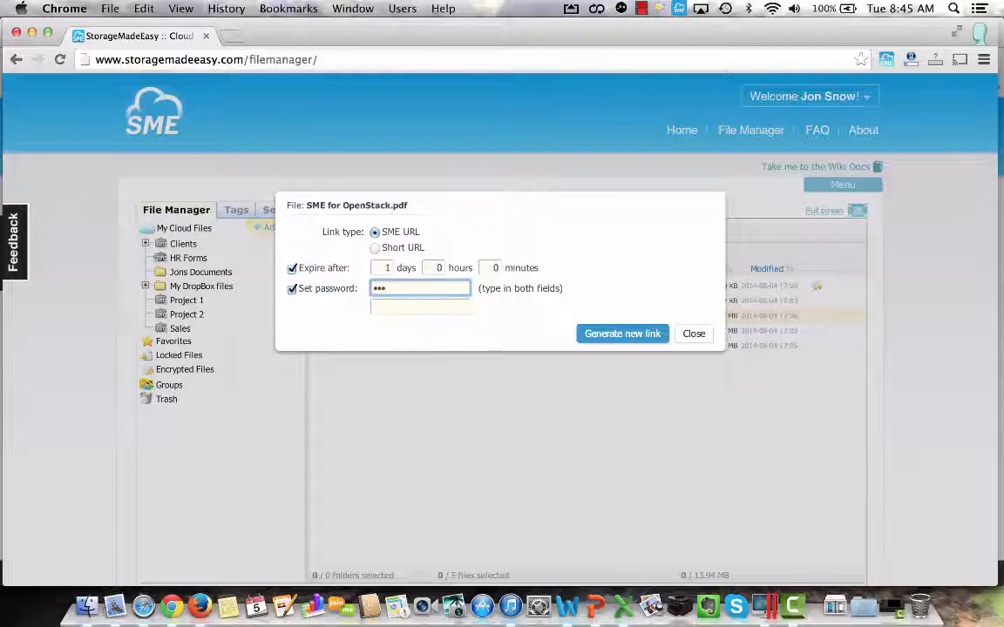
key("Tab")
type("•••")
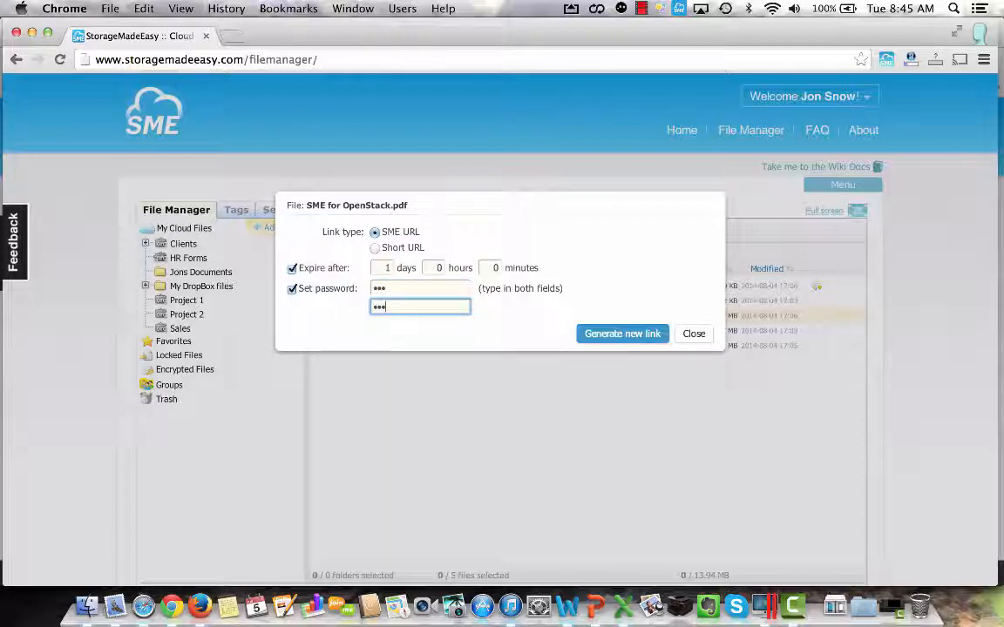
left_click(642, 334)
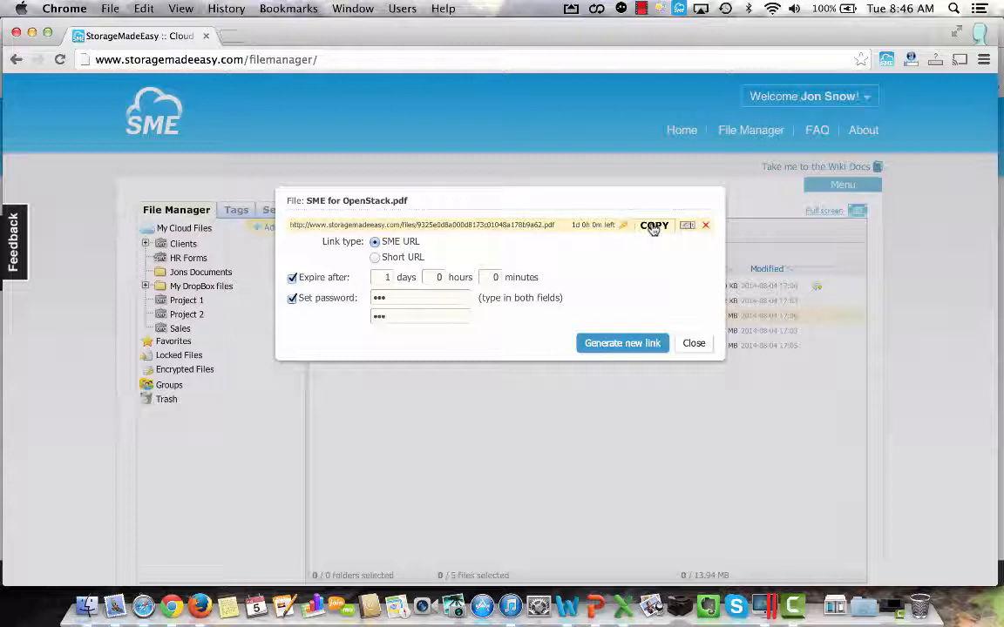
Open the copied shared link for SME for OpenStack.pdf in a new browser tab.
left_click(229, 36)
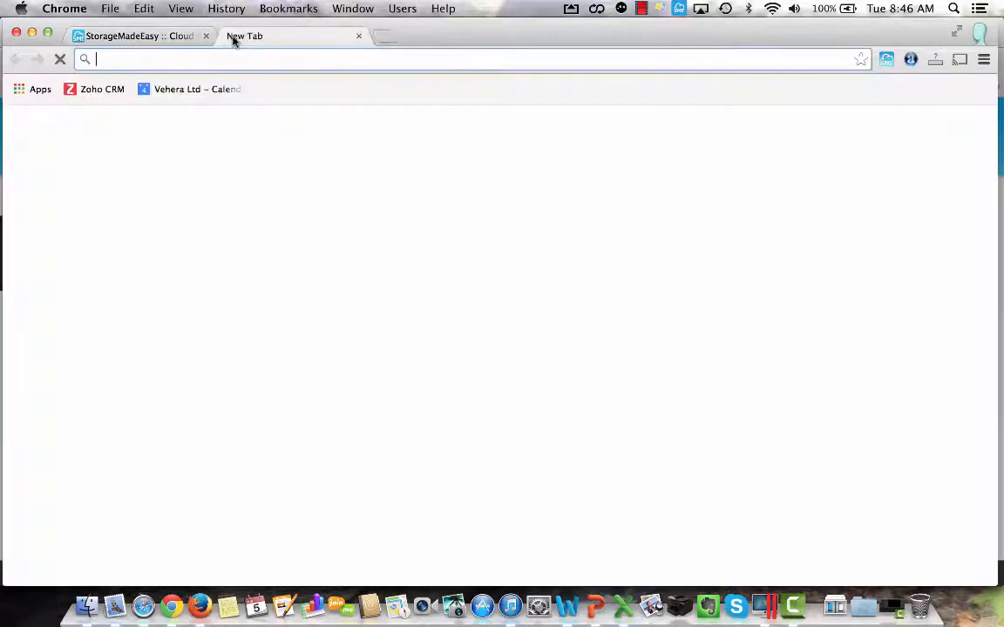
right_click(116, 61)
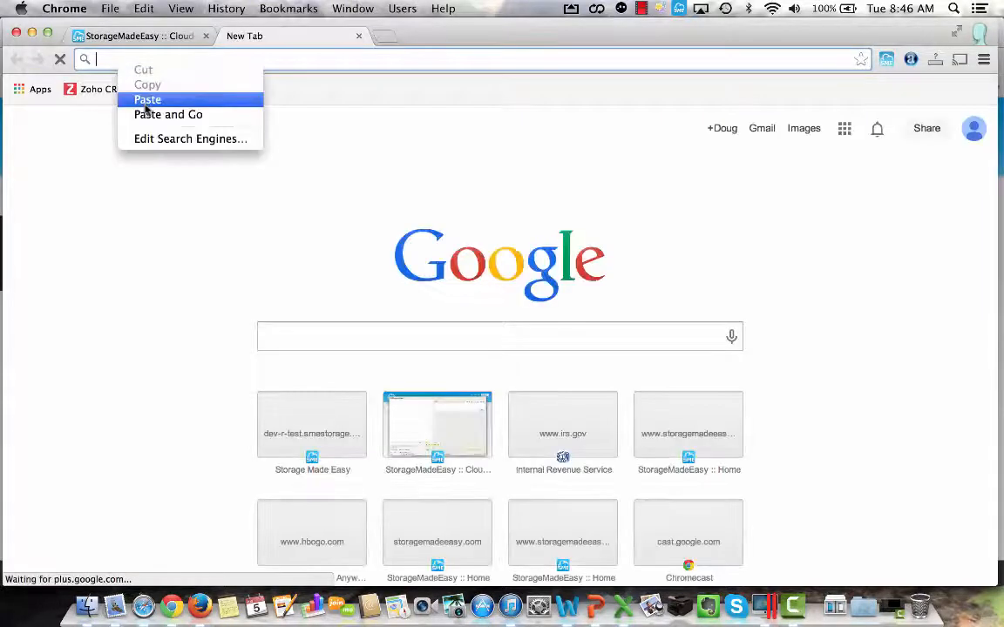
left_click(147, 101)
key("Return")
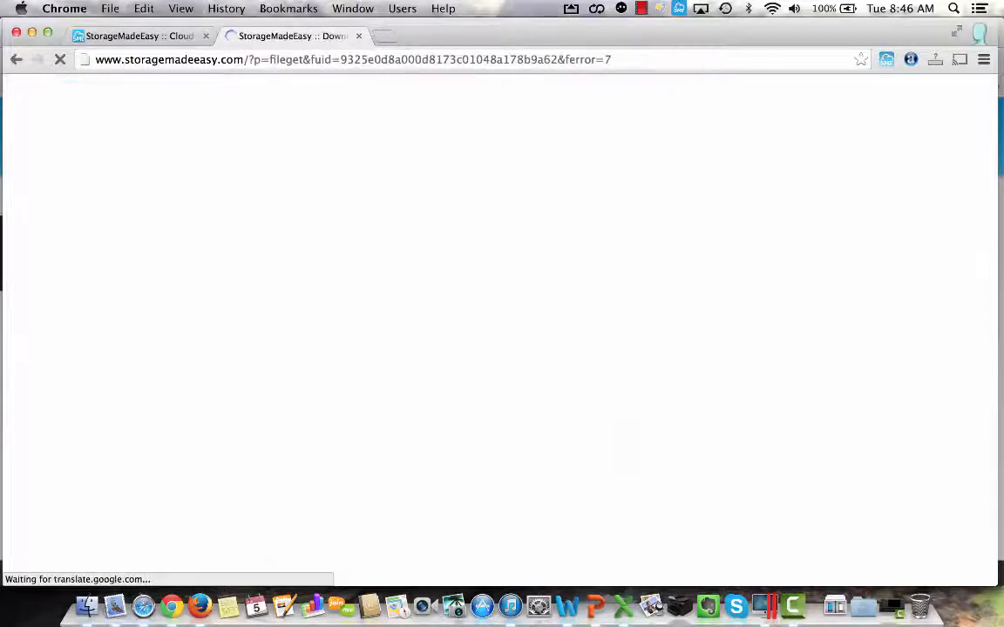
Enter the shared link's file password, download SME for OpenStack.pdf and open the downloaded file.
left_click(386, 366)
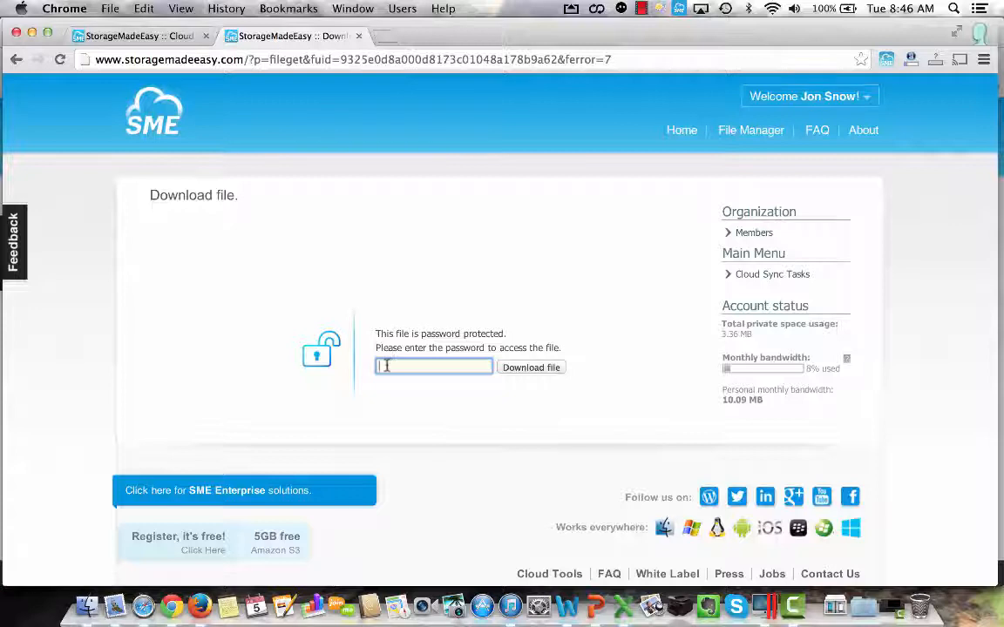
type("••")
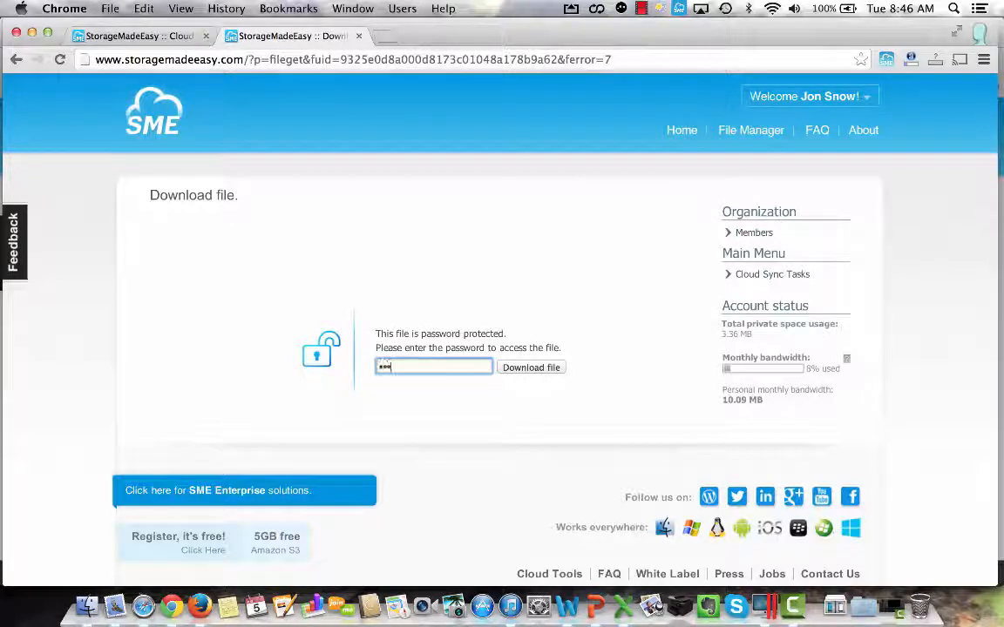
type("•")
left_click(534, 368)
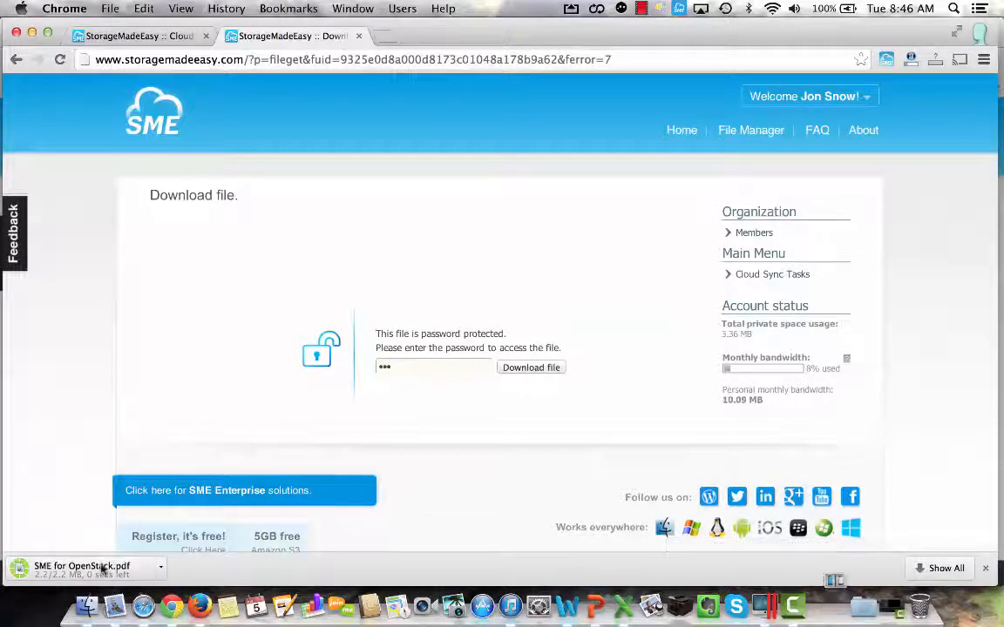
left_click(83, 568)
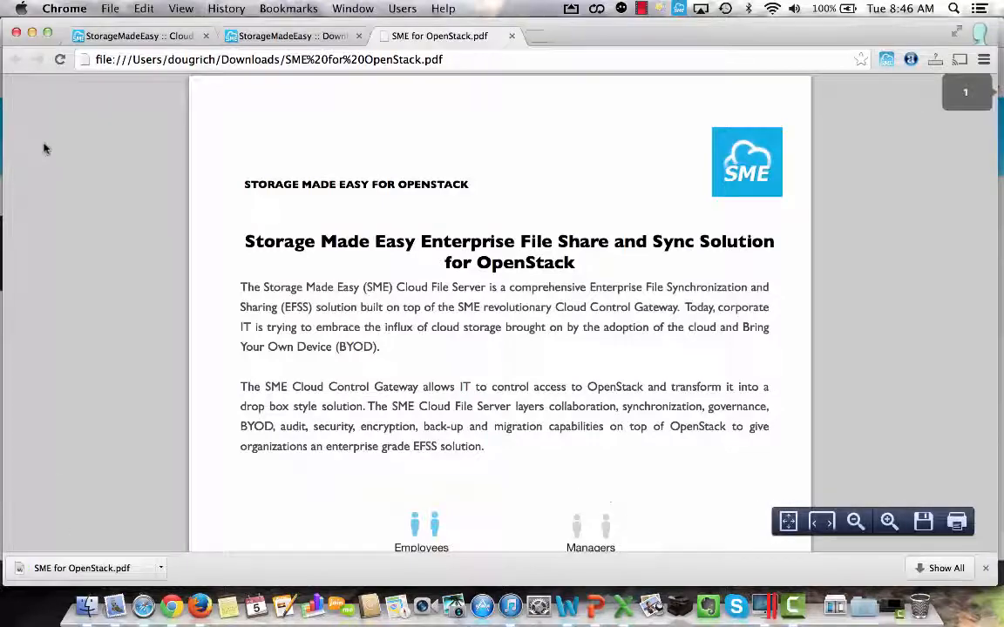
Return to the File Manager, close the shared link dialog and create a private group named "5 Families" to which all members can submit.
left_click(104, 36)
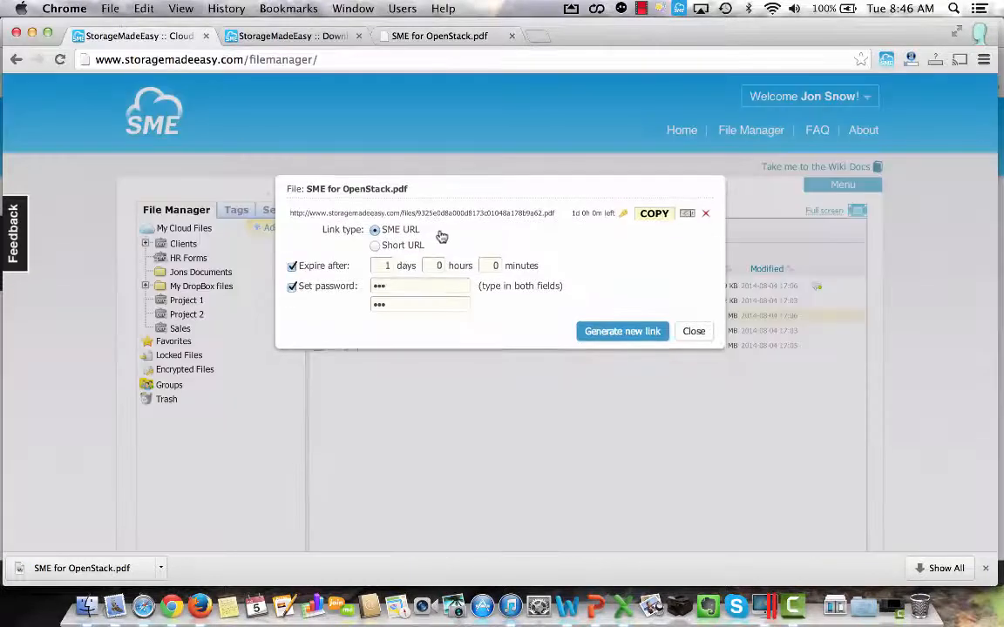
left_click(694, 331)
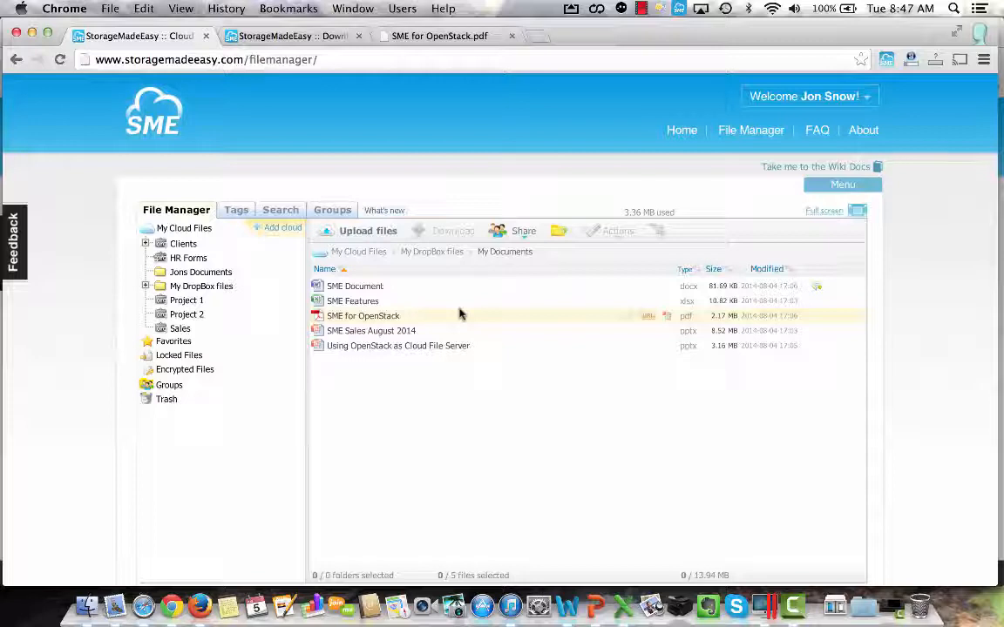
left_click(332, 210)
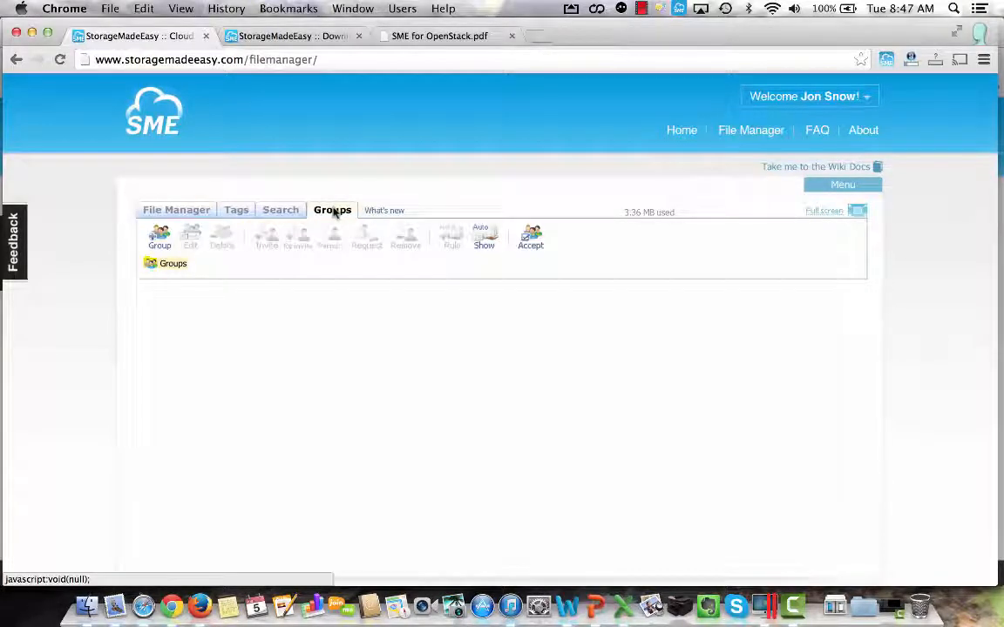
left_click(159, 237)
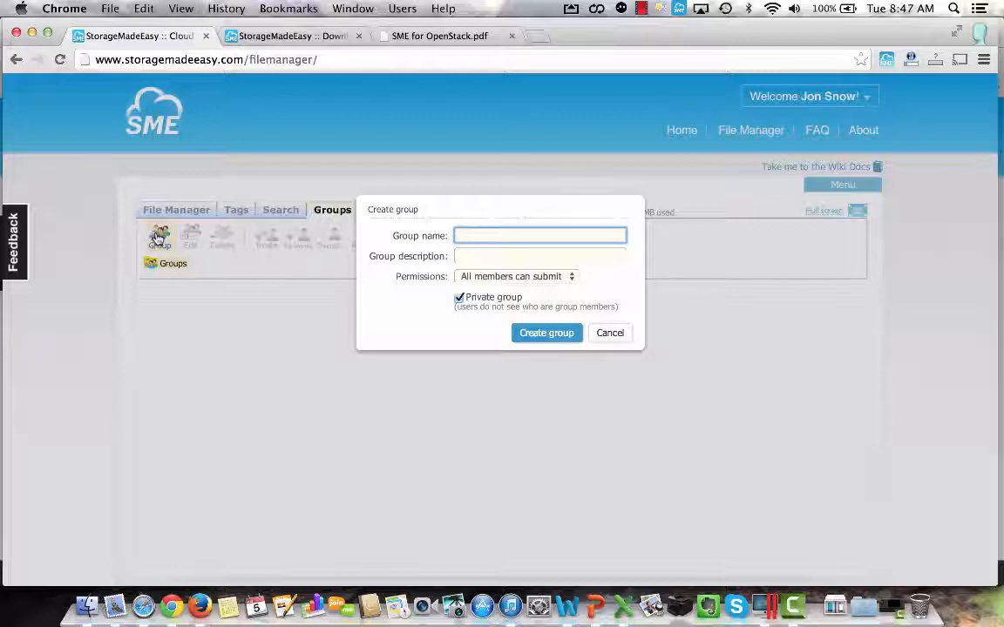
type("5 Fa")
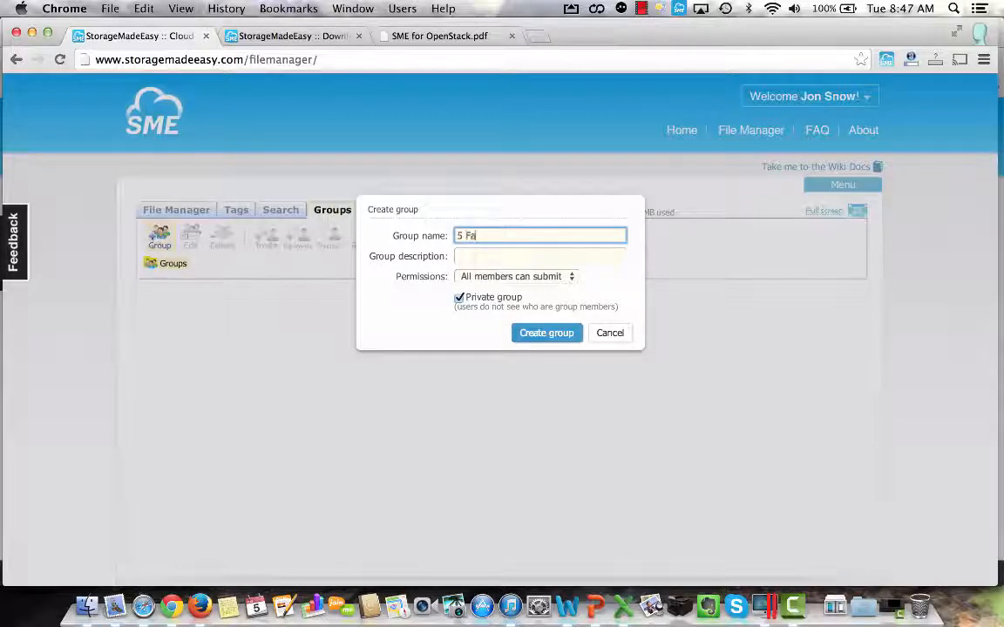
type("milies")
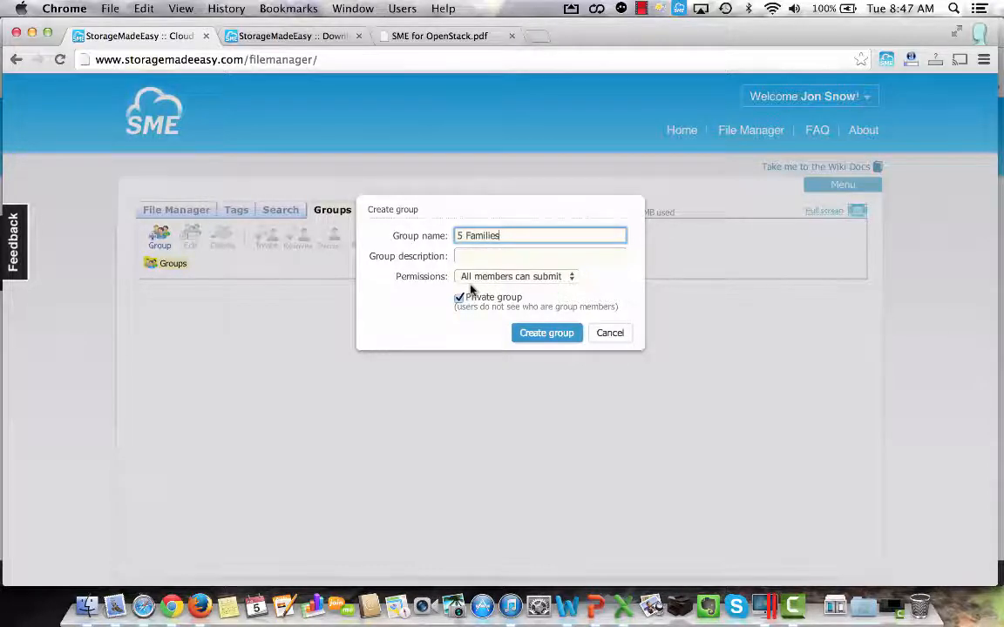
left_click(544, 336)
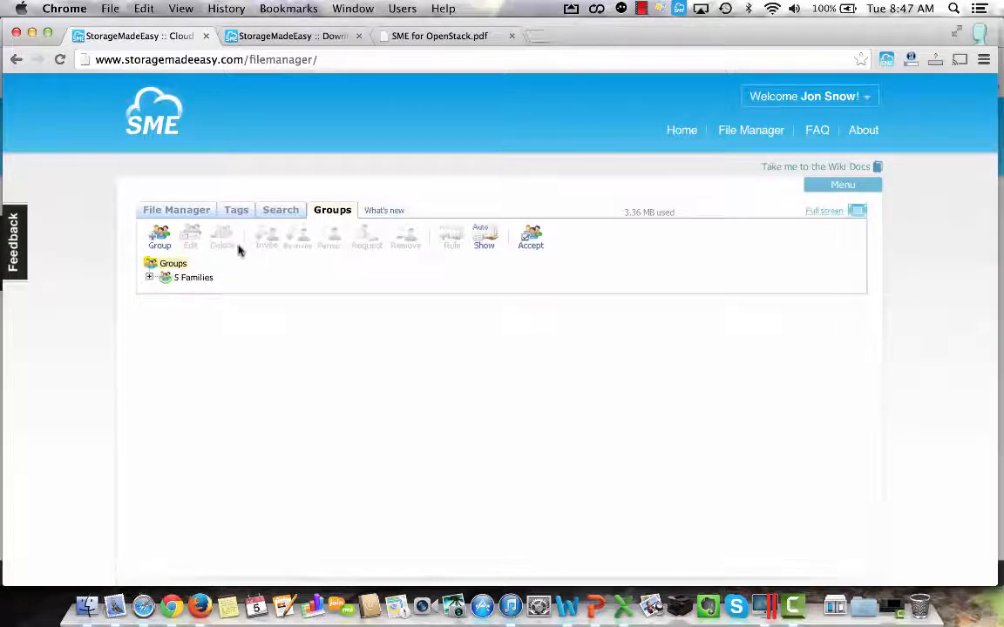
Invite a user to the 5 Families group by entering the invitee's email address, with permissions inherited from the group.
double_click(192, 279)
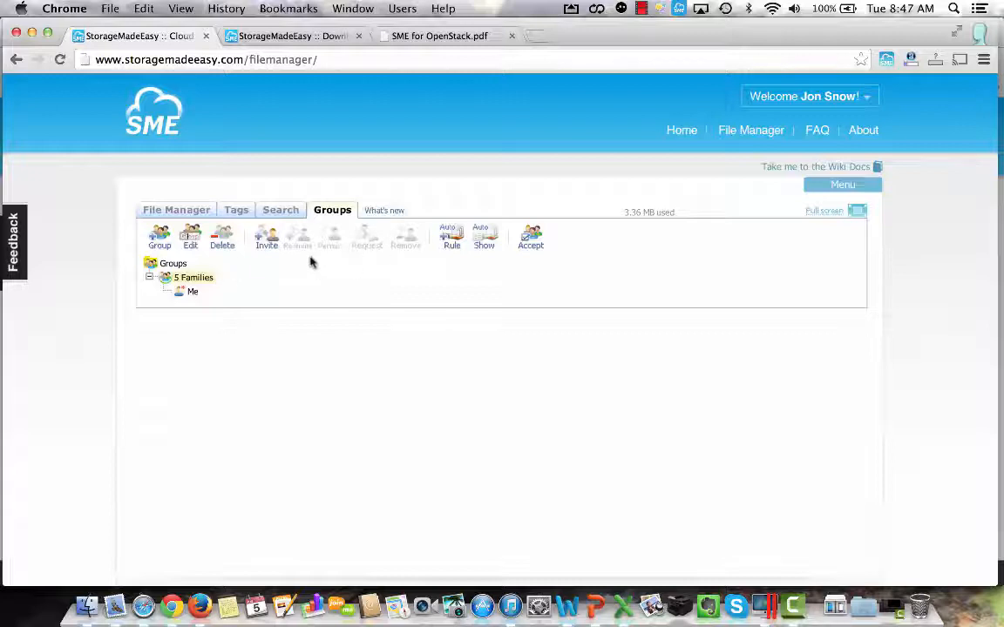
left_click(265, 237)
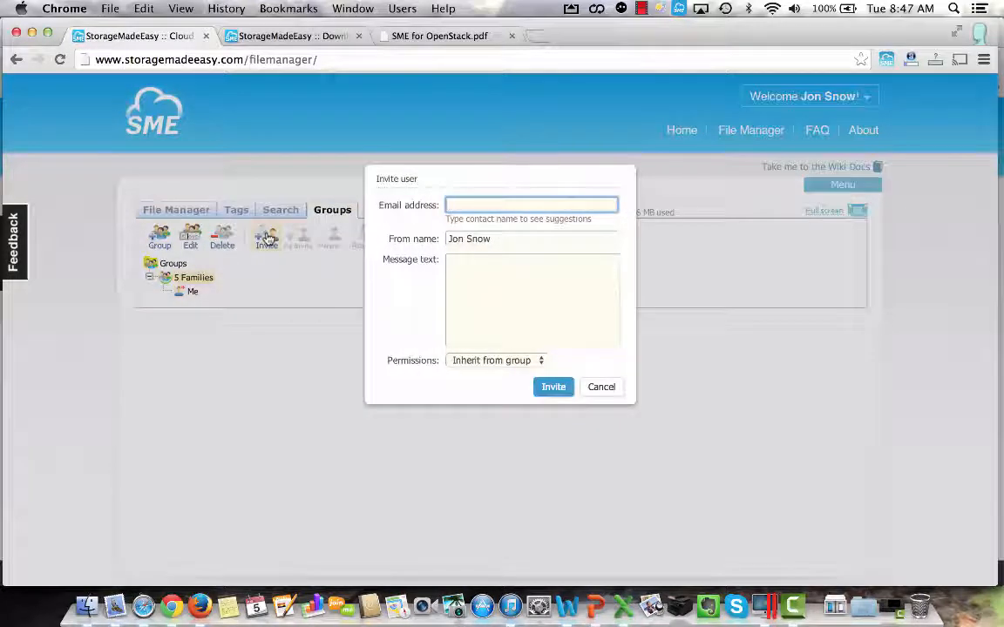
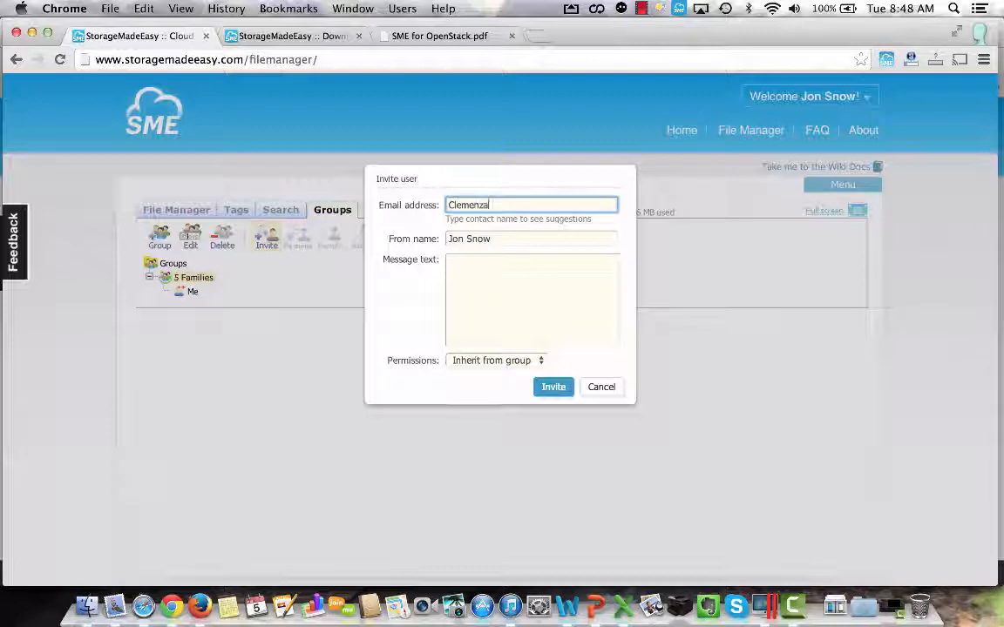
key("Tab")
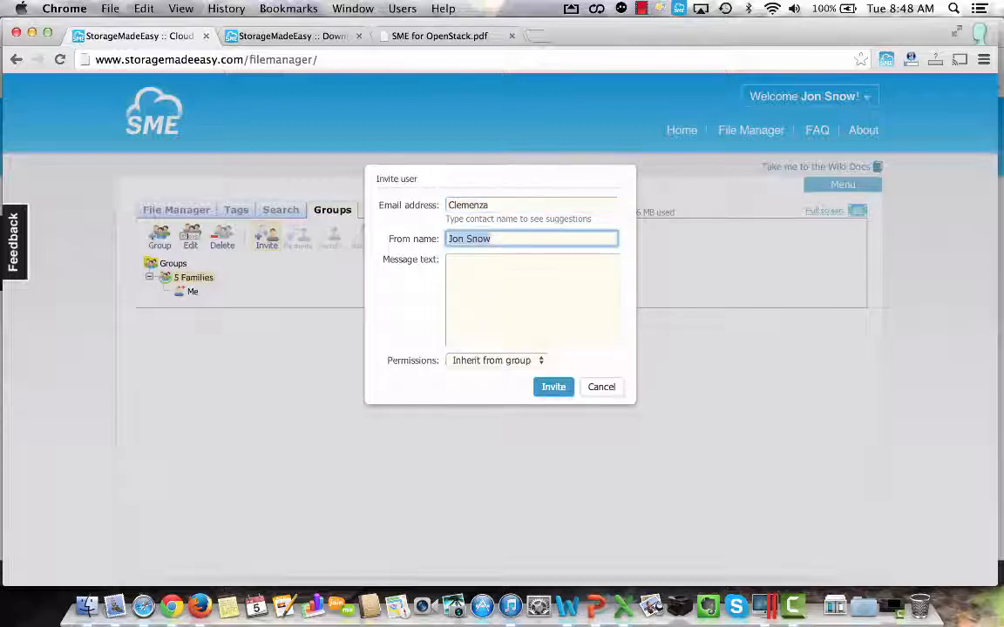
key("Tab")
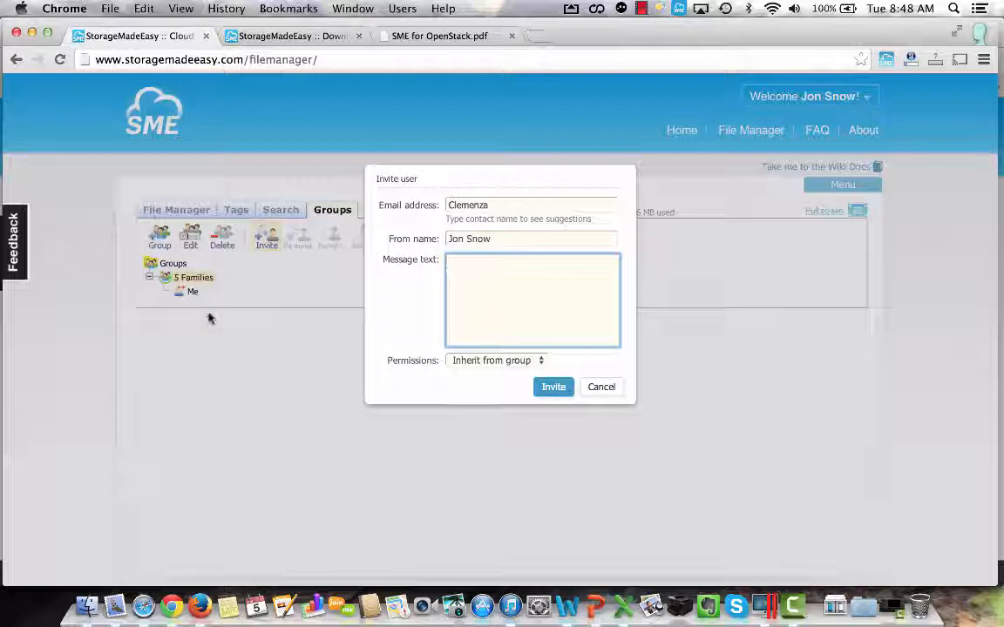
left_click(487, 198)
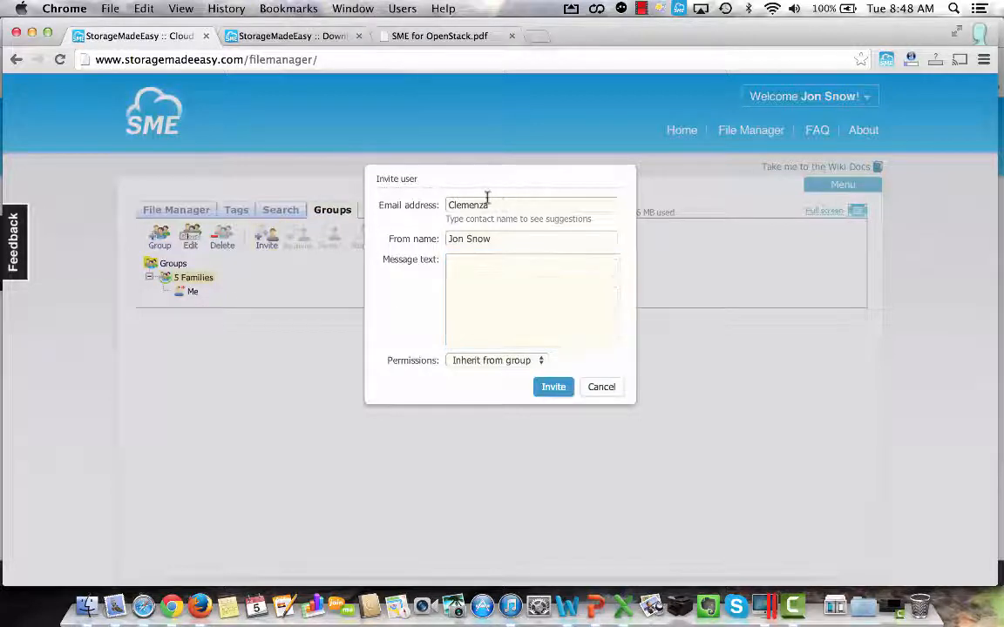
left_click(495, 203)
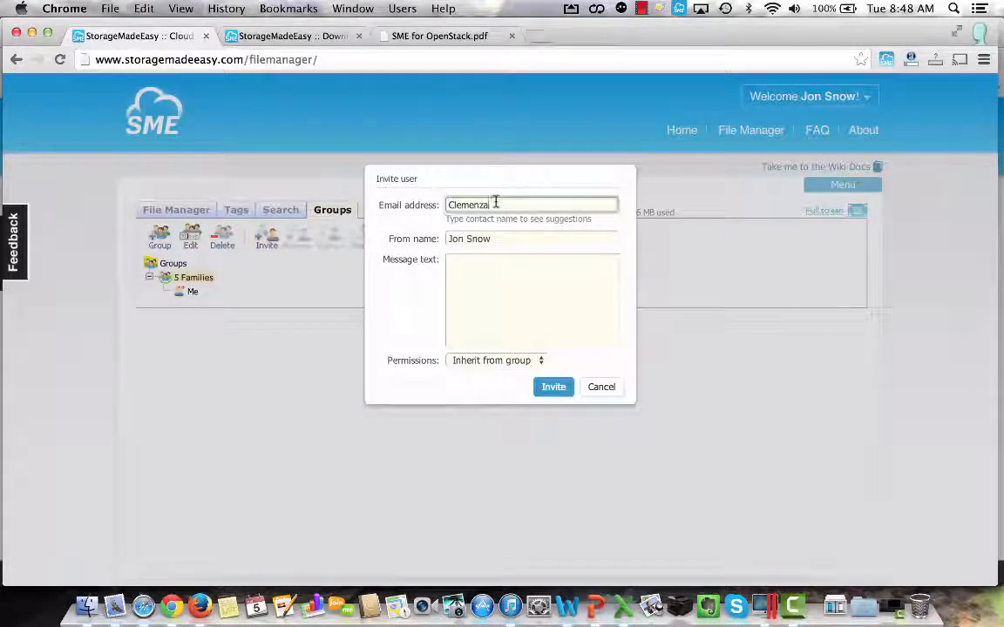
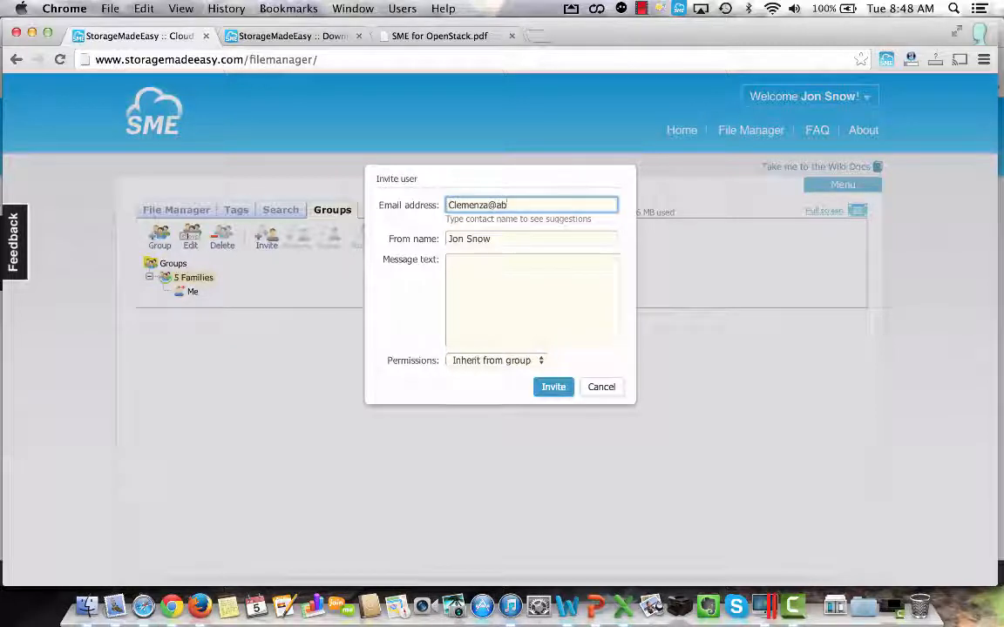
left_click(554, 389)
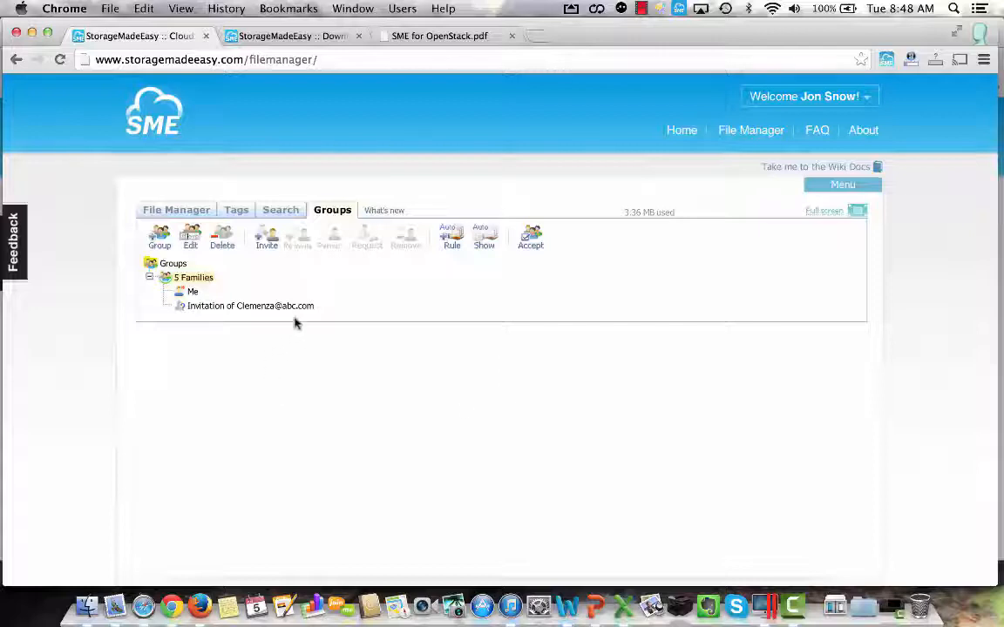
Share the "WP SME Take Back Control of Cloud Sprawl White Paper June 2014" PDF in the member's own documents folder with the 5 Families group.
left_click(746, 134)
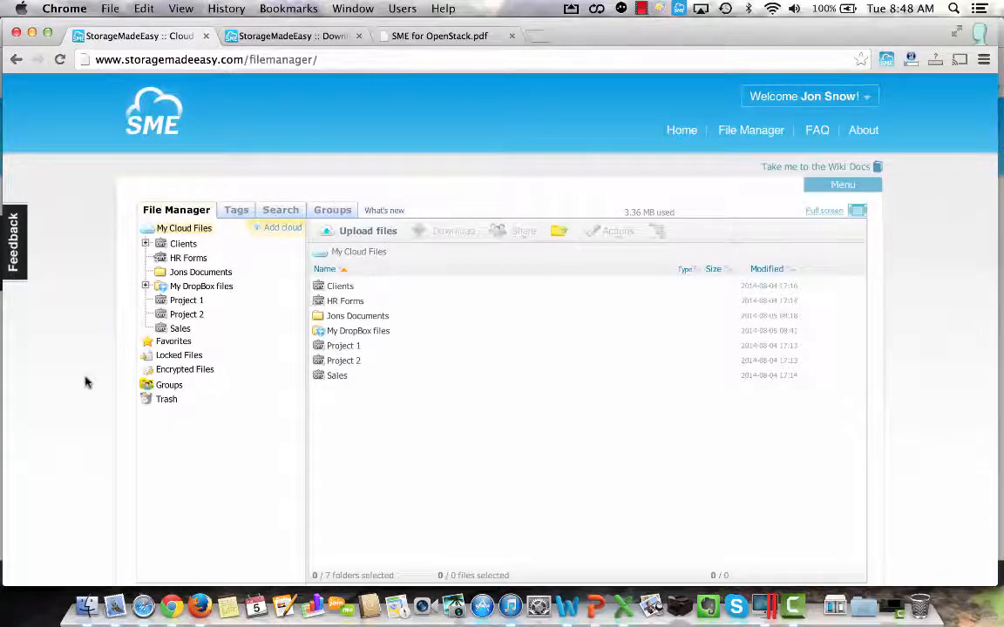
left_click(199, 273)
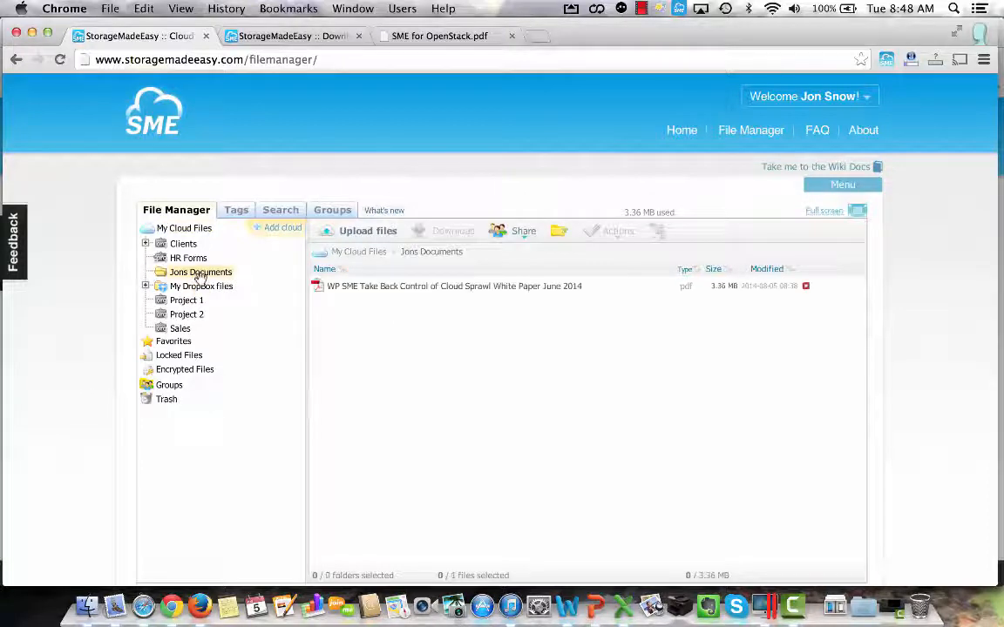
right_click(448, 288)
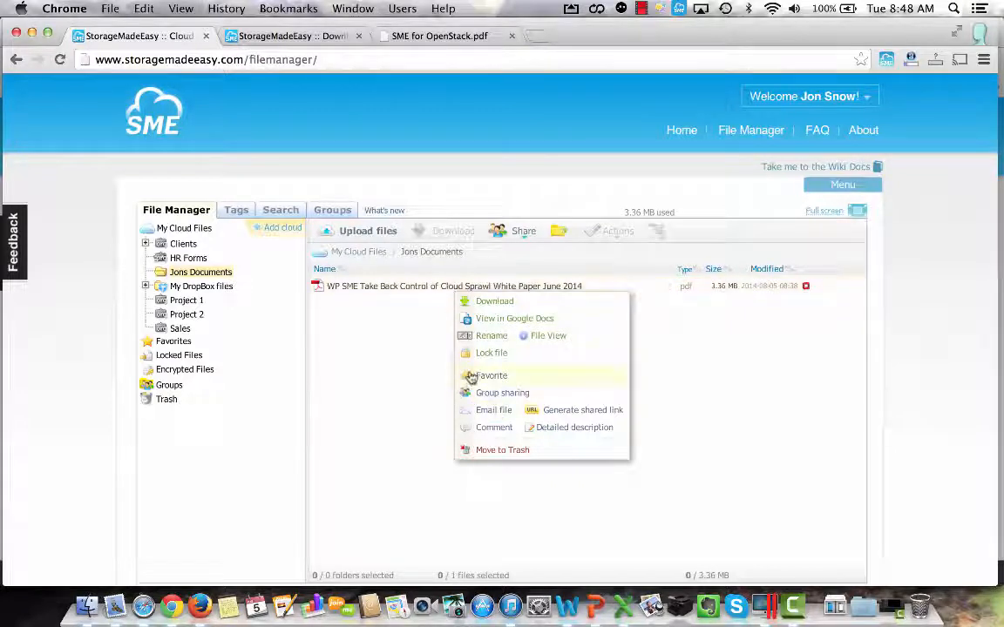
left_click(491, 393)
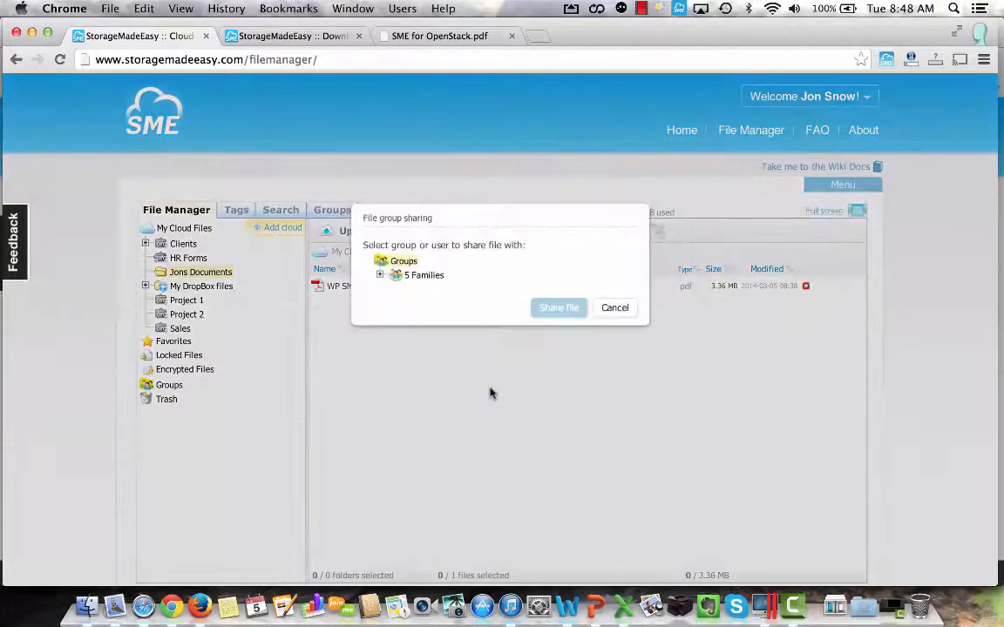
left_click(422, 275)
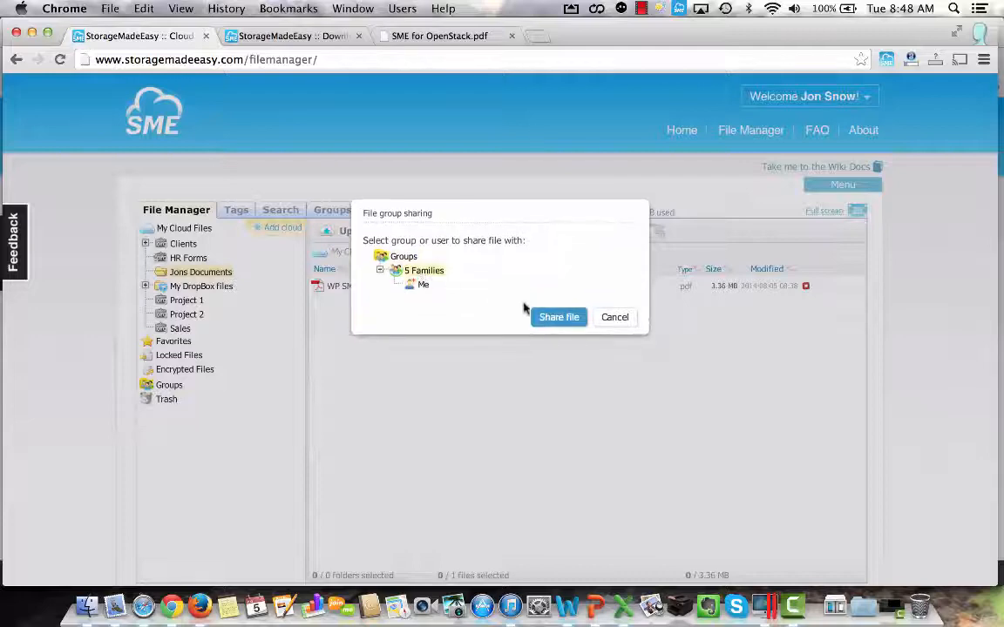
left_click(560, 319)
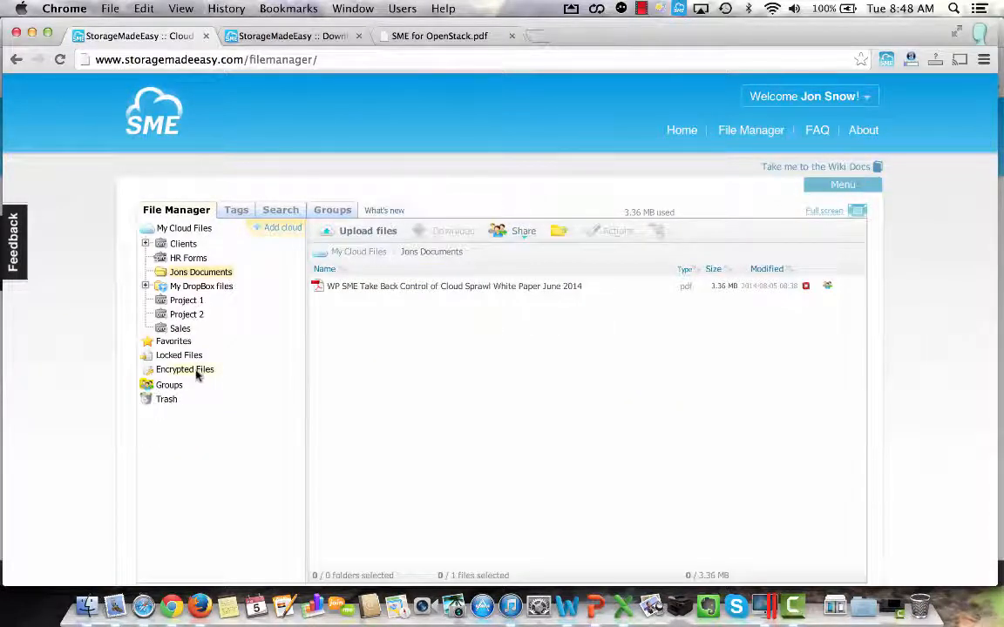
Share the Project 1 folder with the 5 Families group and open that group's shared content.
left_click(184, 301)
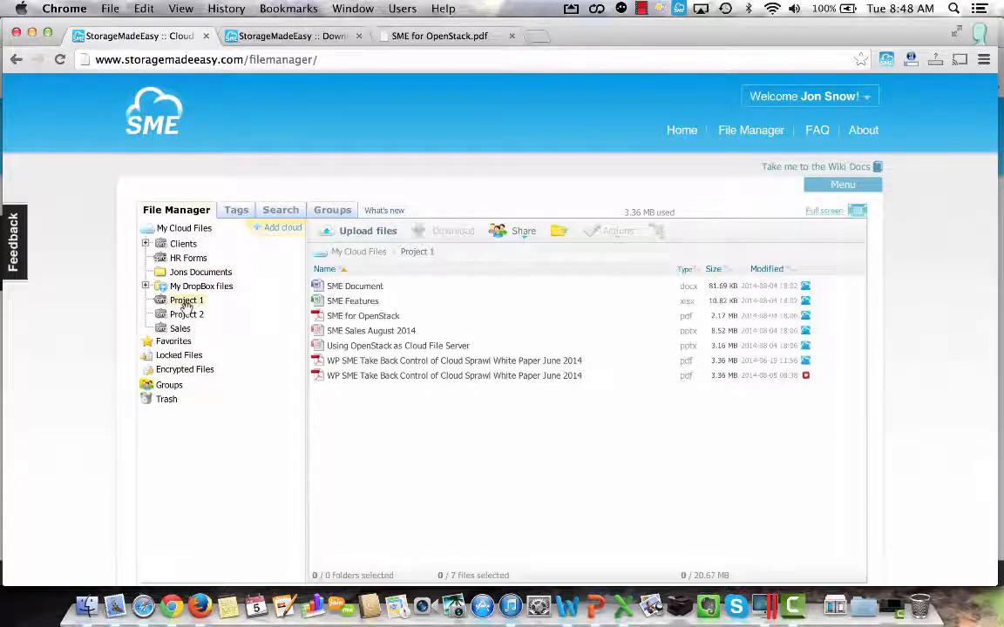
right_click(186, 301)
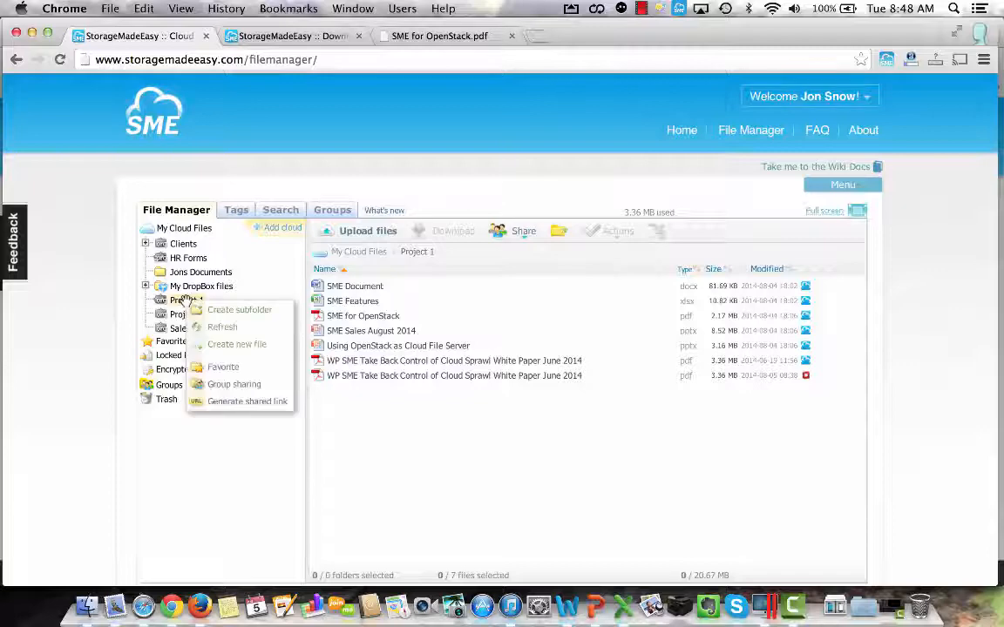
left_click(234, 385)
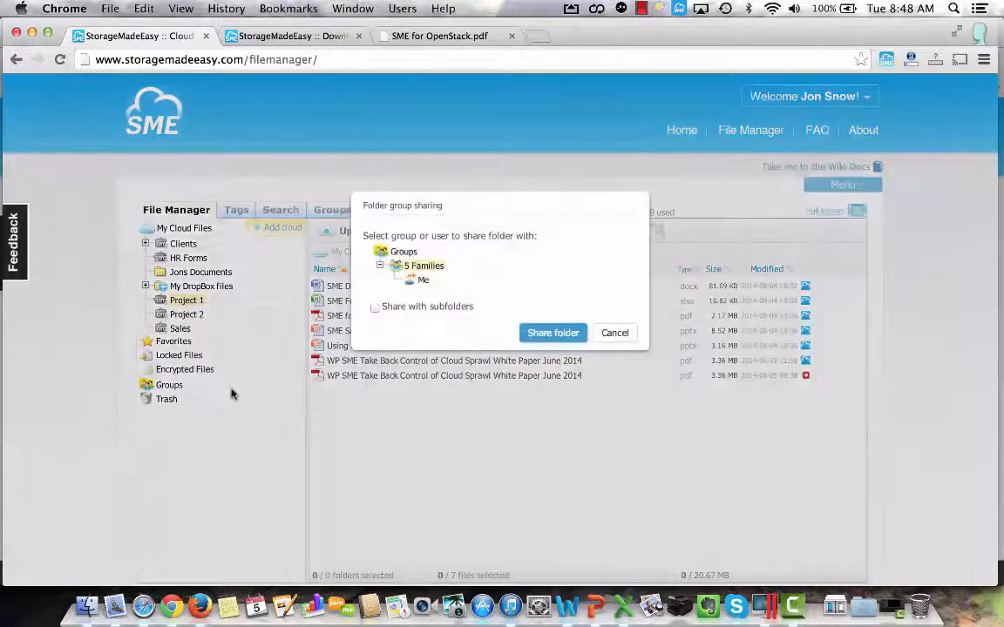
left_click(544, 335)
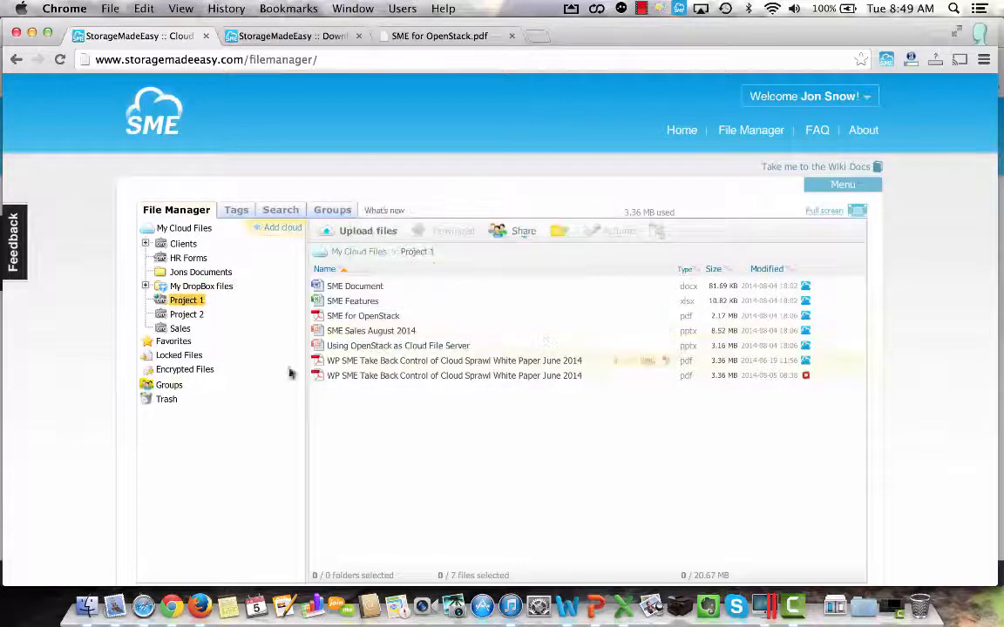
left_click(145, 387)
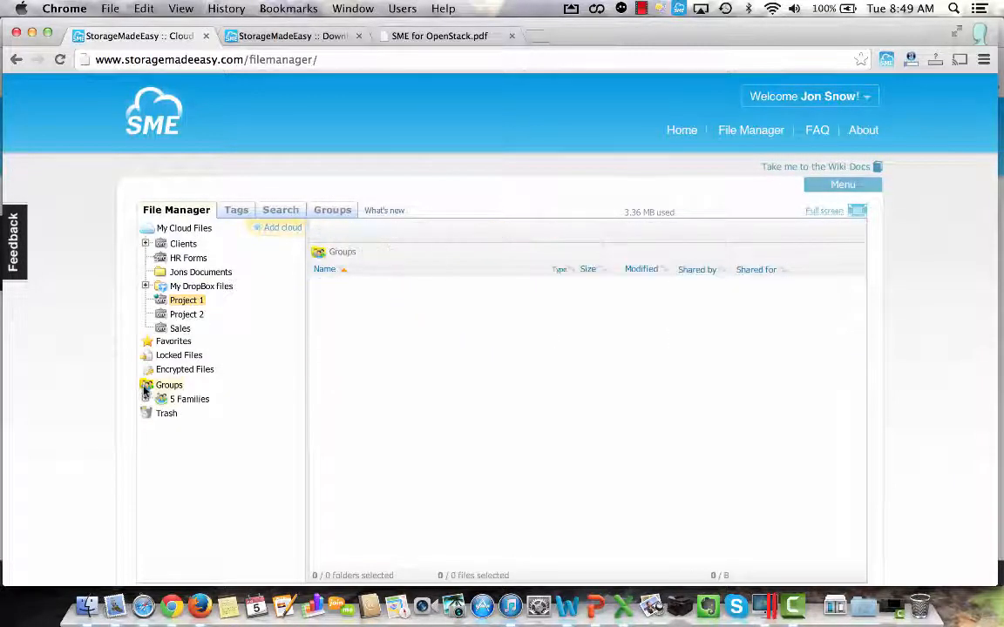
left_click(181, 399)
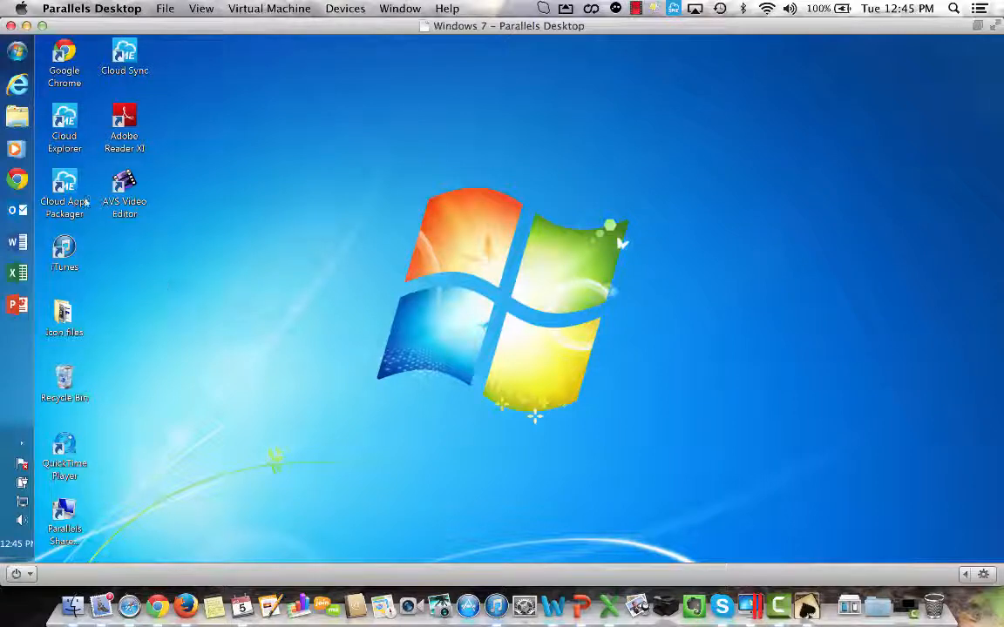
Switch to Windows Explorer in the Windows 7 virtual machine and open the first client's folder inside Clients on Cloud Drive (S:).
left_click(17, 118)
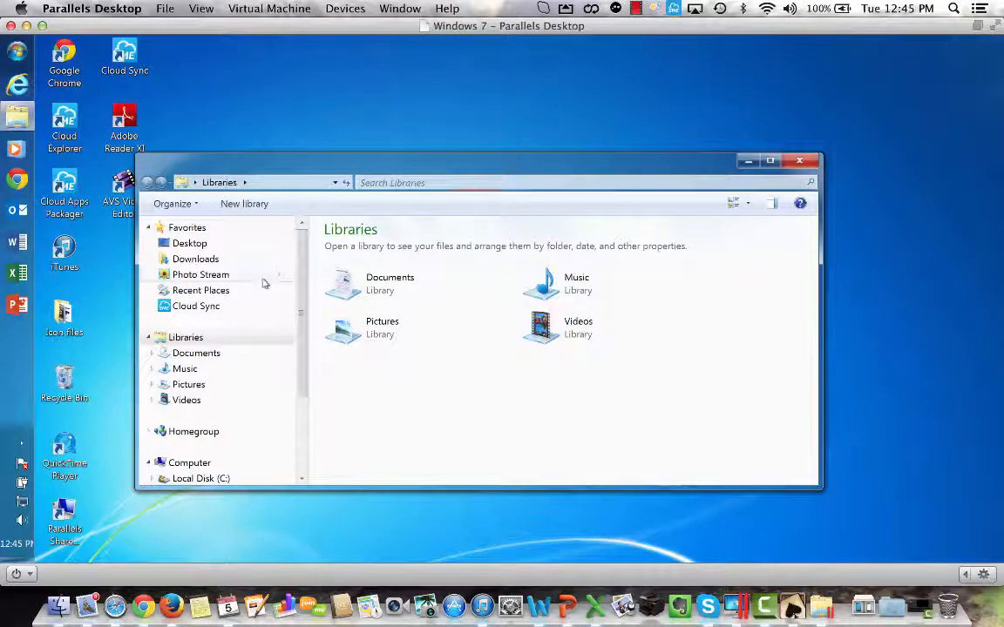
scroll(300, 383, "down", 3)
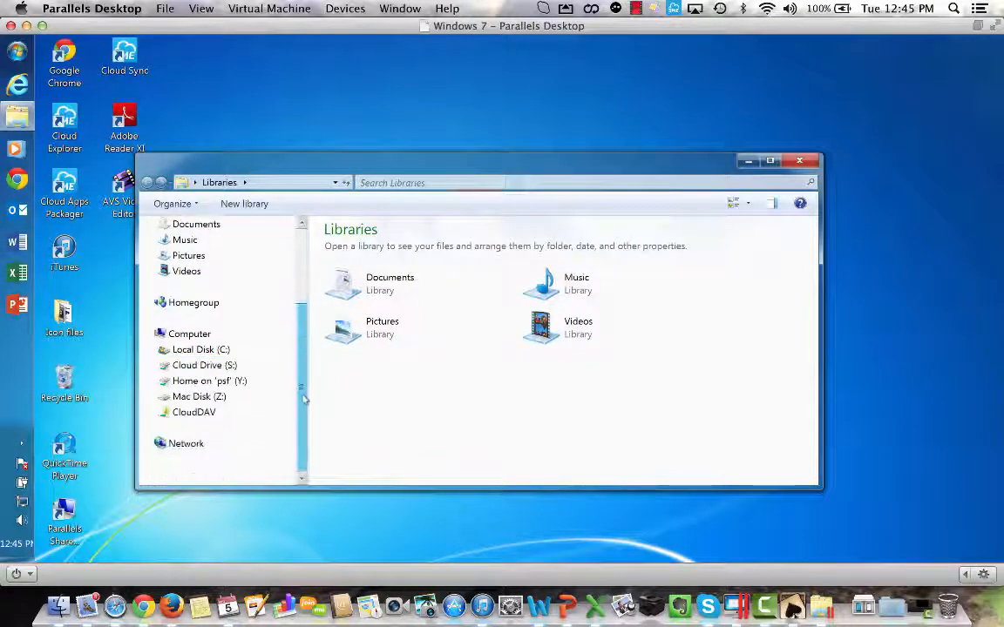
scroll(303, 401, "up", 1)
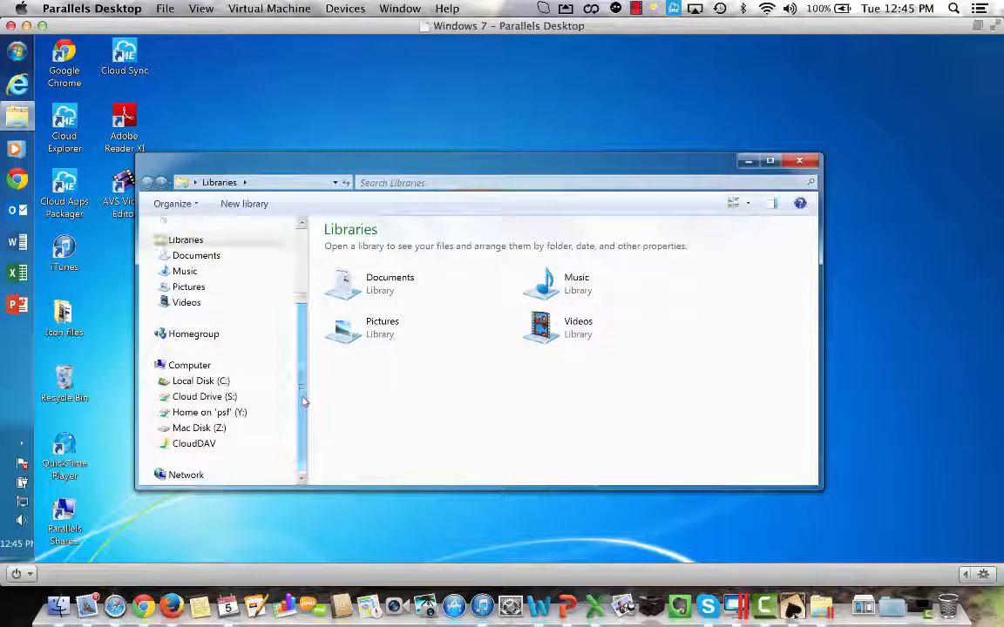
left_click(206, 397)
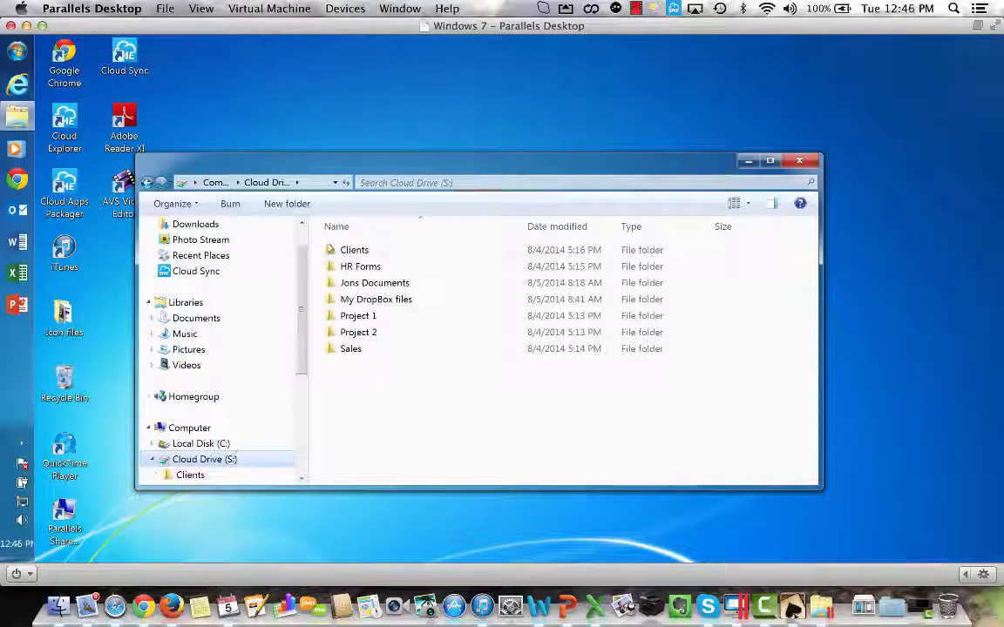
left_click(353, 251)
double_click(353, 251)
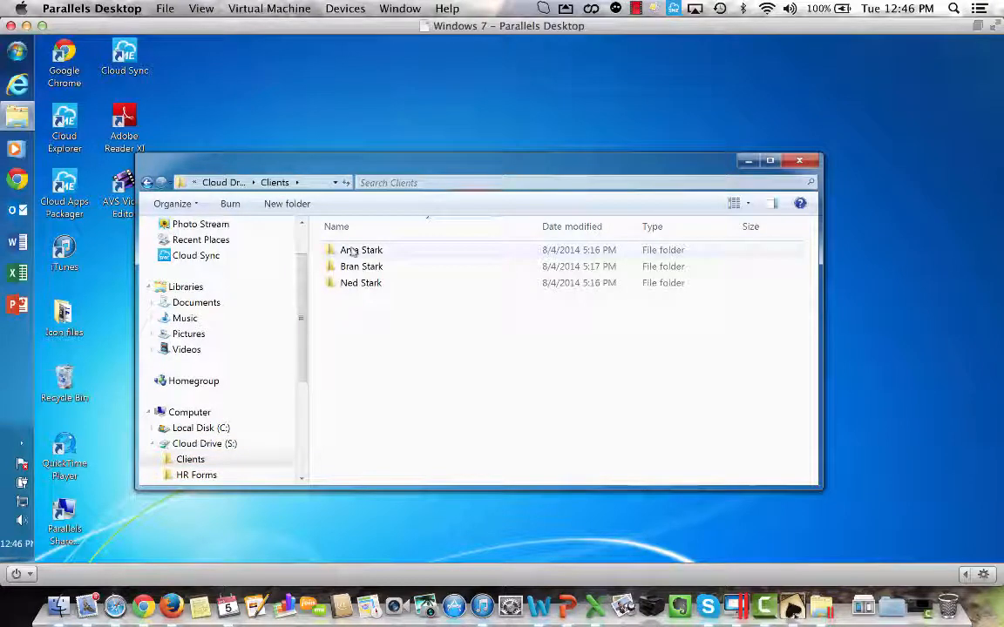
double_click(353, 251)
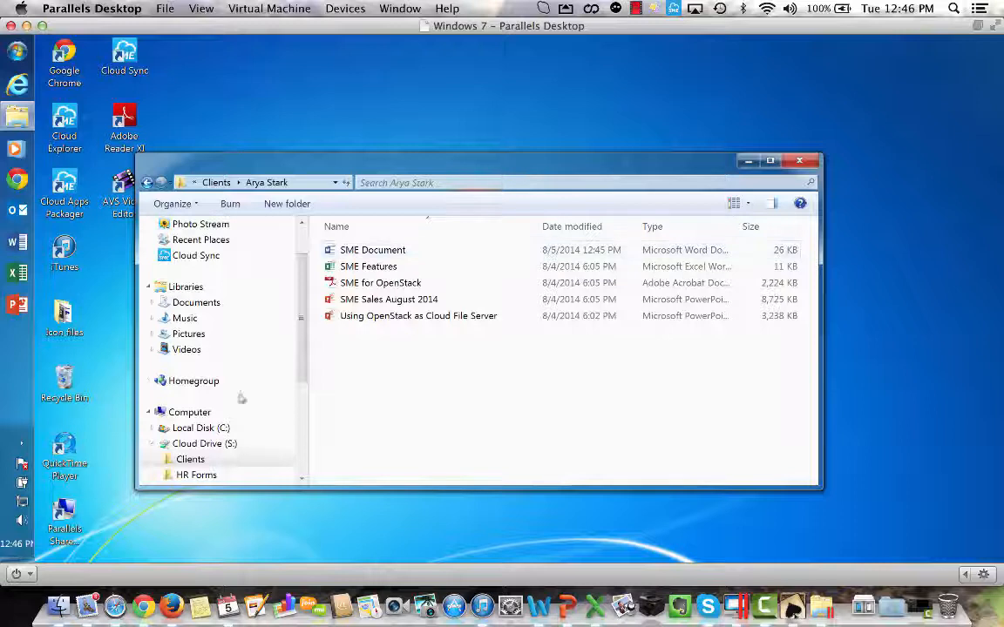
left_click(201, 466)
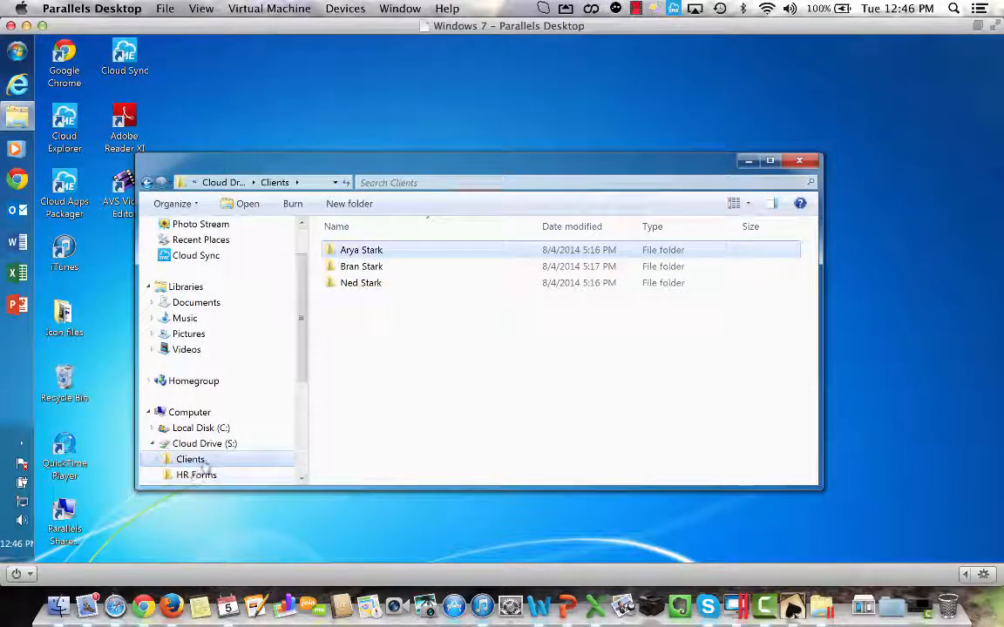
double_click(371, 253)
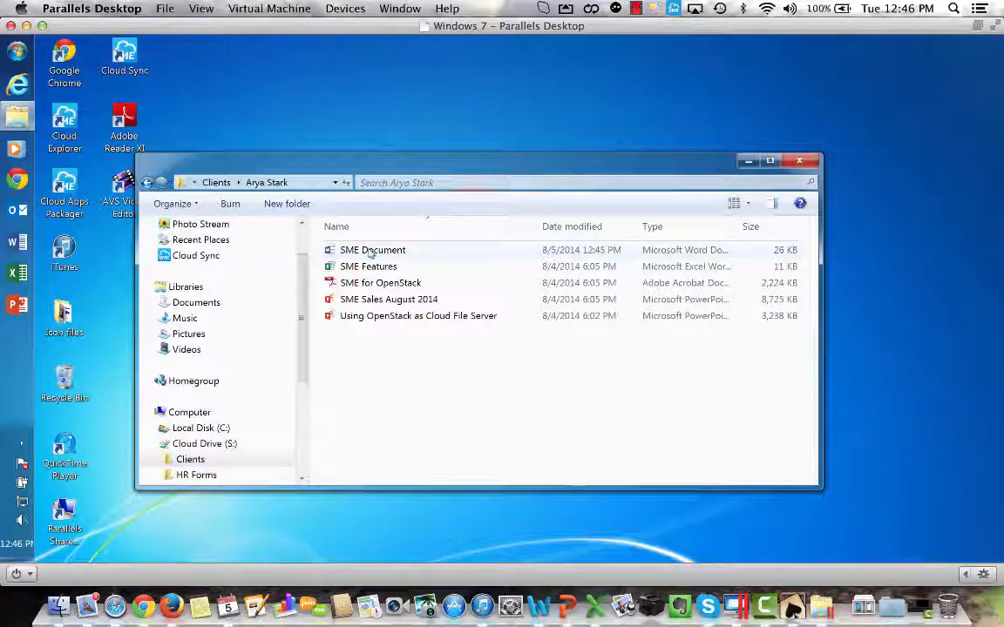
Replace the word "xyz" with "abc" in SME Document, close it with the changes saved and close the folder window.
double_click(371, 251)
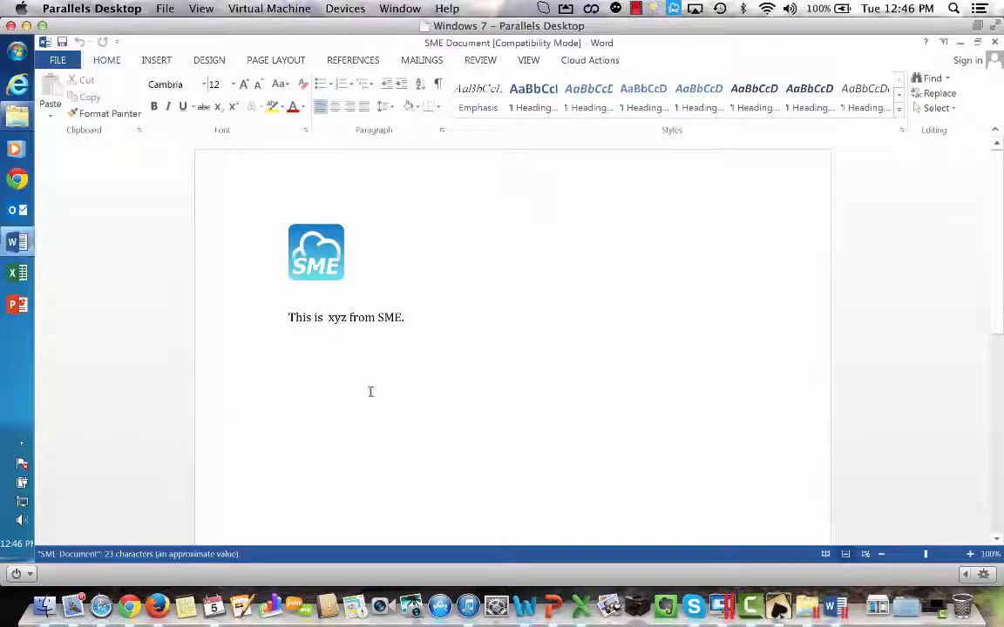
double_click(336, 317)
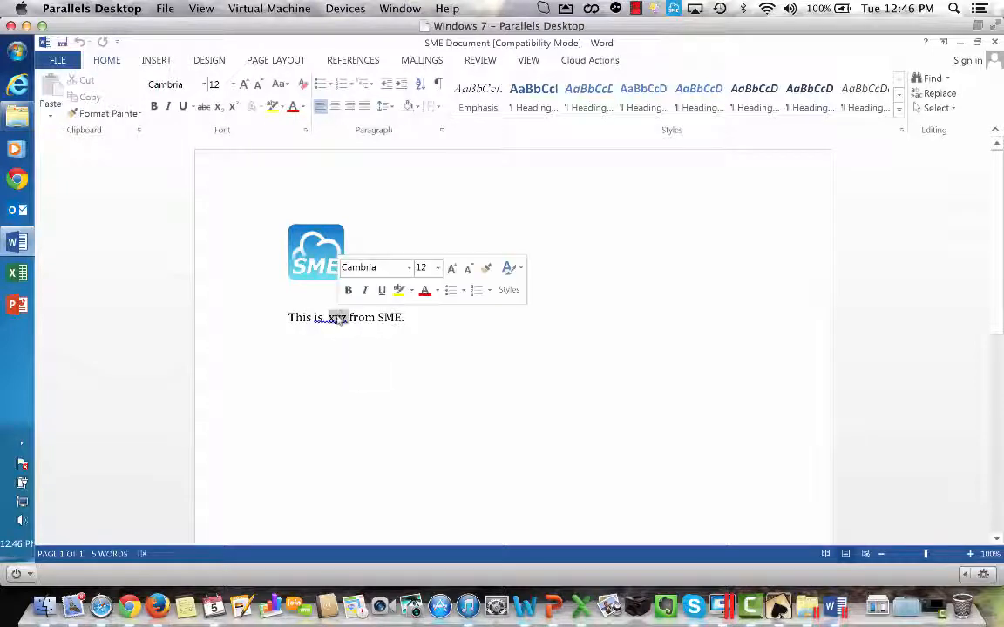
type("abc")
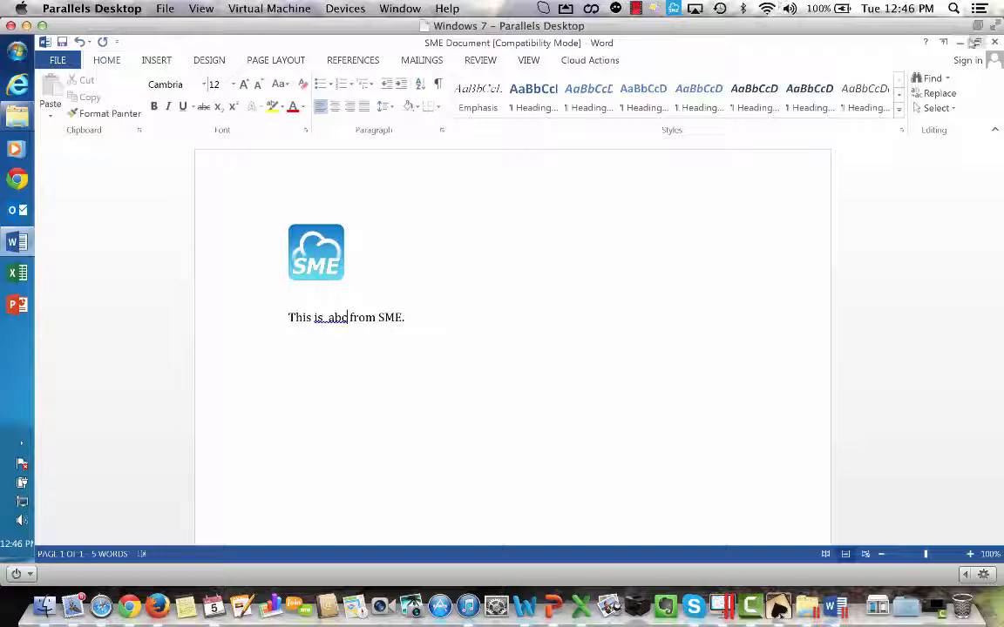
left_click(994, 41)
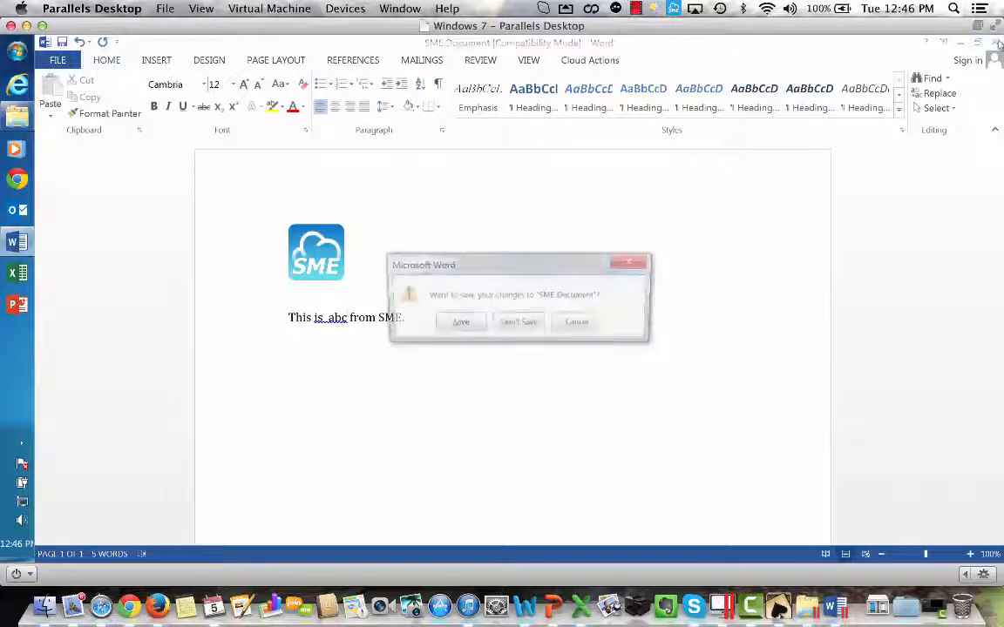
left_click(457, 324)
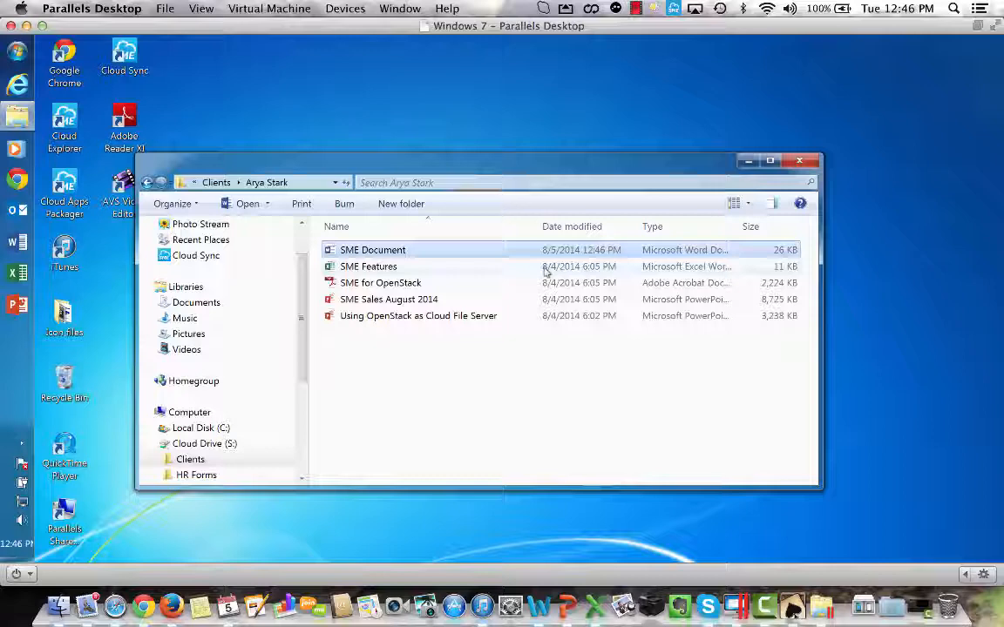
left_click(795, 161)
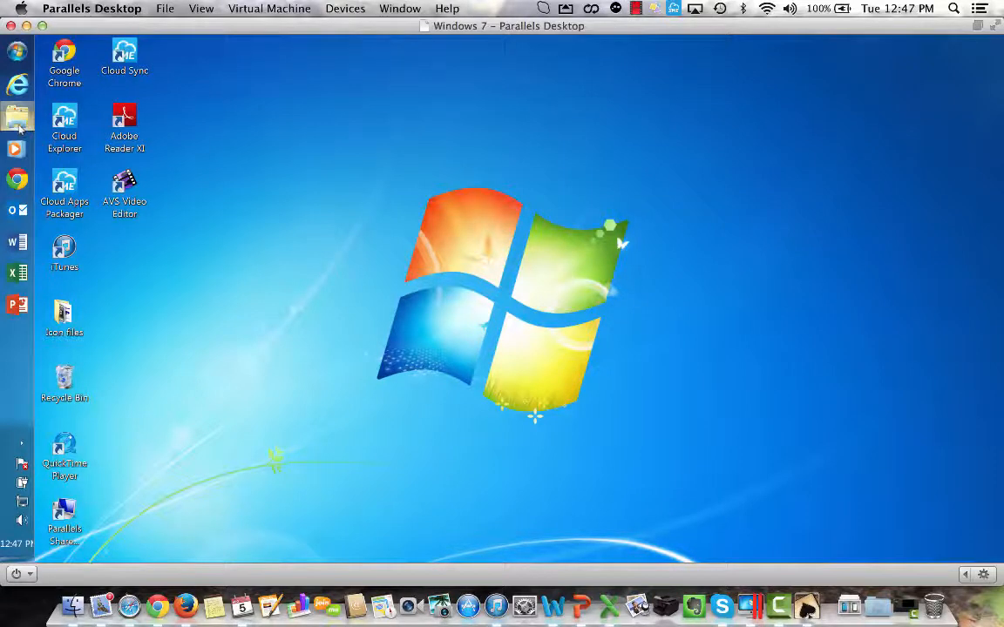
View the local Cloud Sync folder in Windows Explorer and launch the Cloud Sync application.
left_click(18, 116)
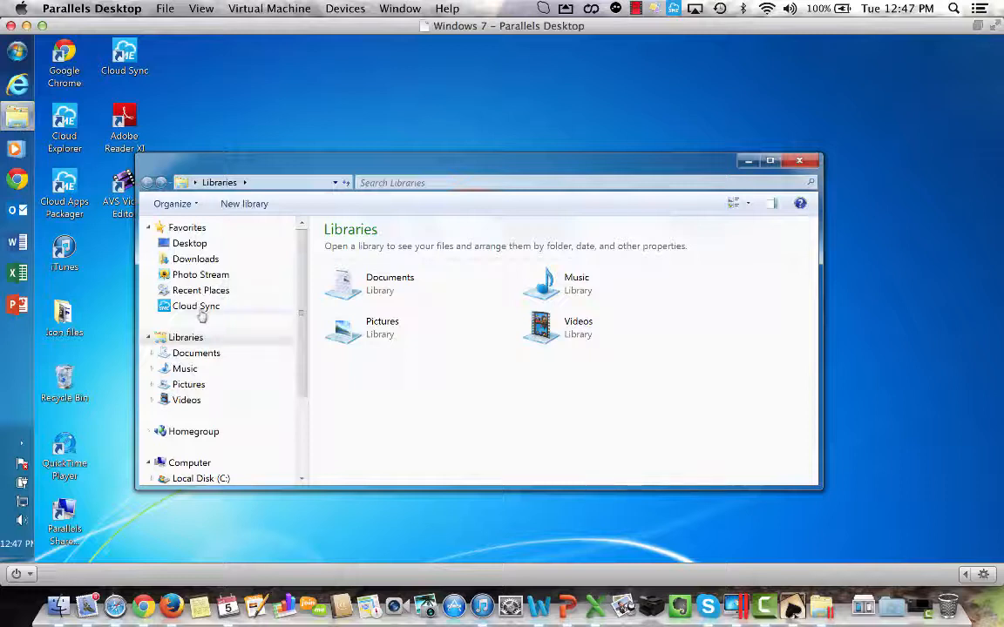
left_click(199, 308)
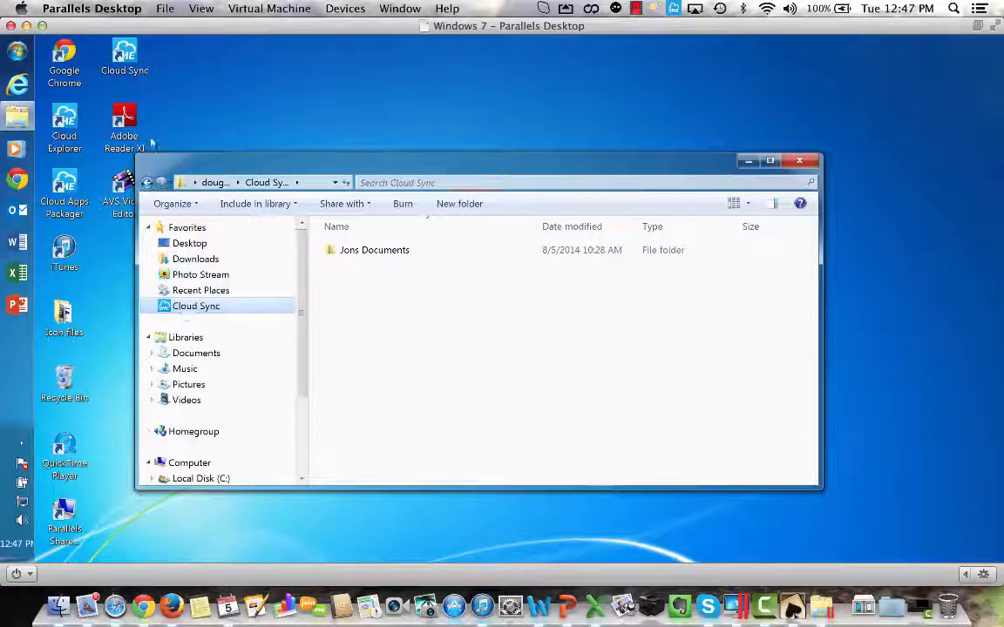
left_click(130, 55)
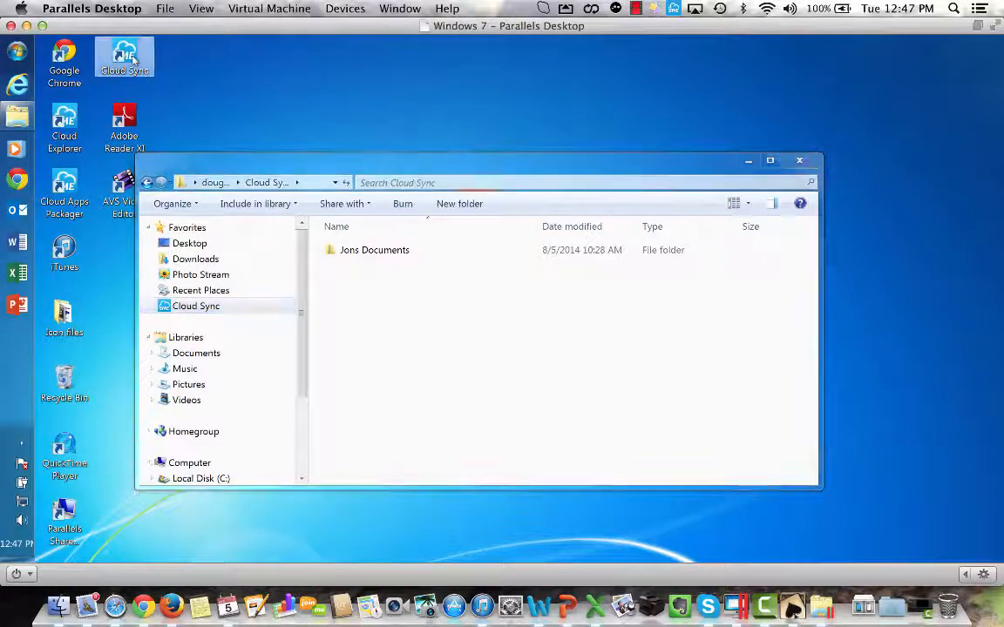
double_click(130, 56)
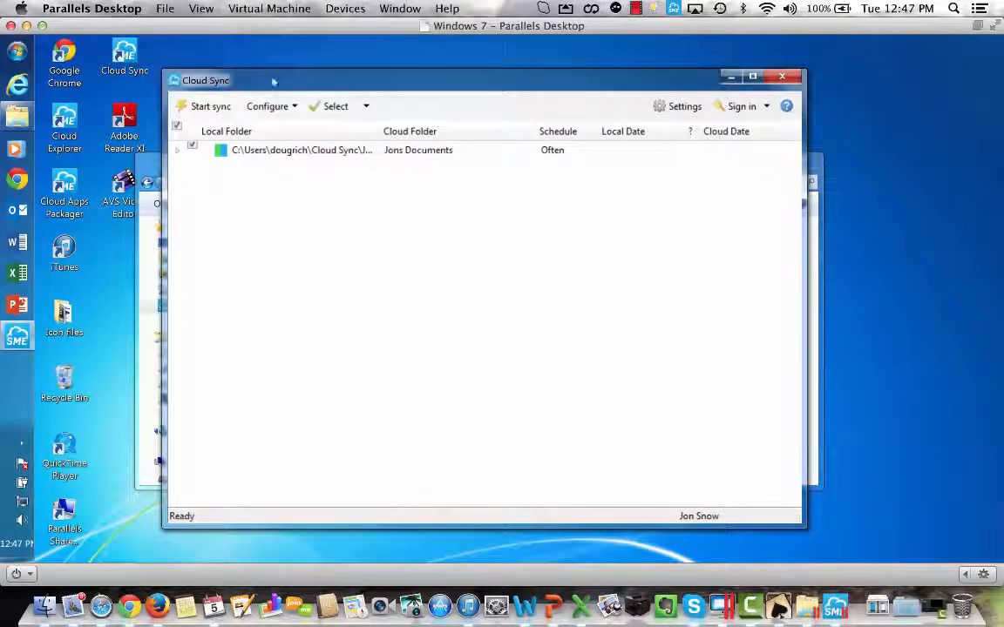
Start a new sync pair and set its local folder to a new My Documents subfolder named after the first client.
left_click(296, 107)
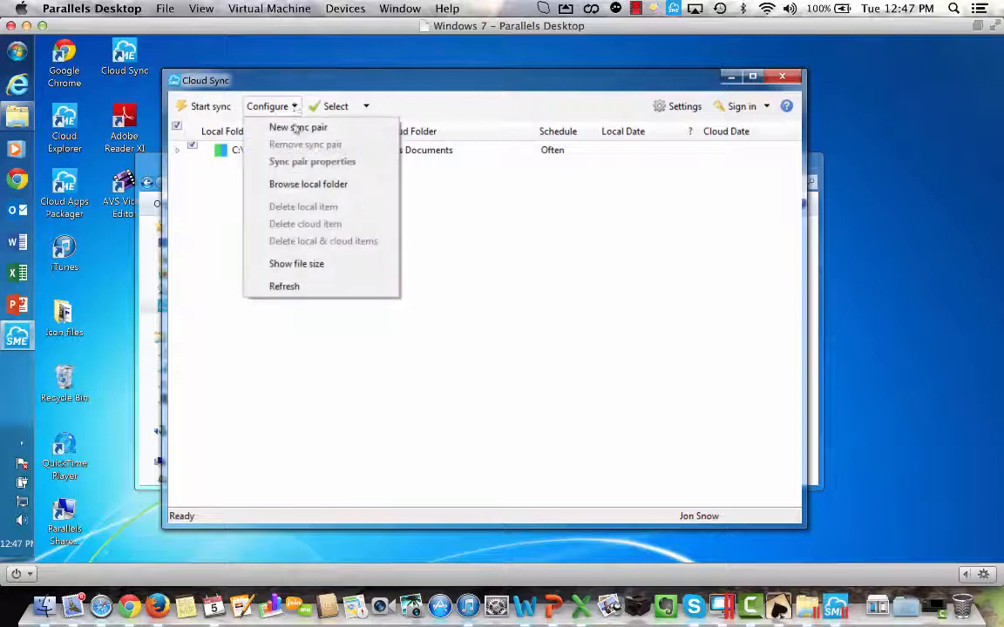
left_click(297, 128)
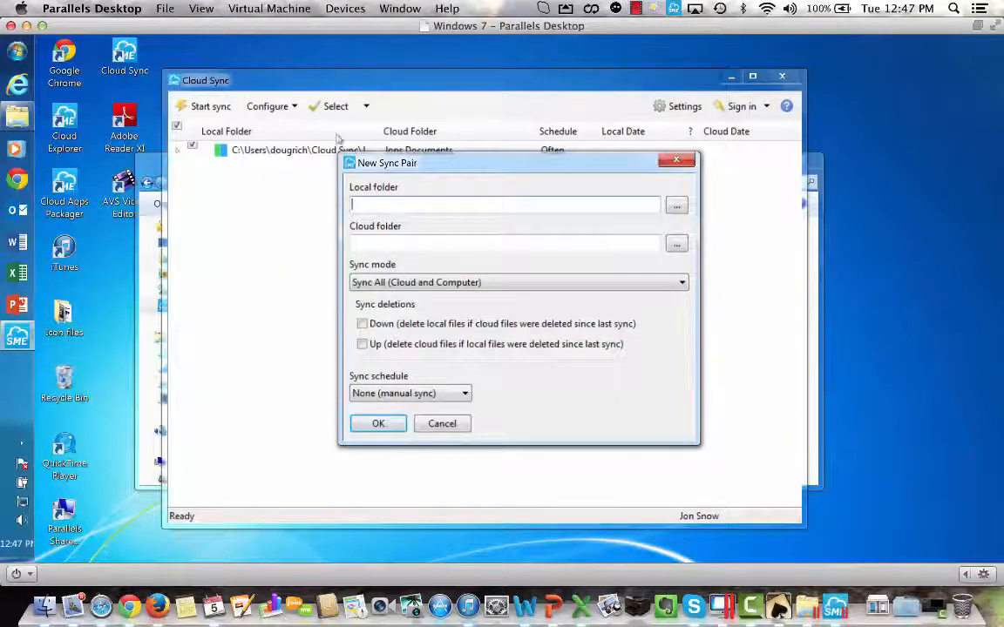
left_click(677, 205)
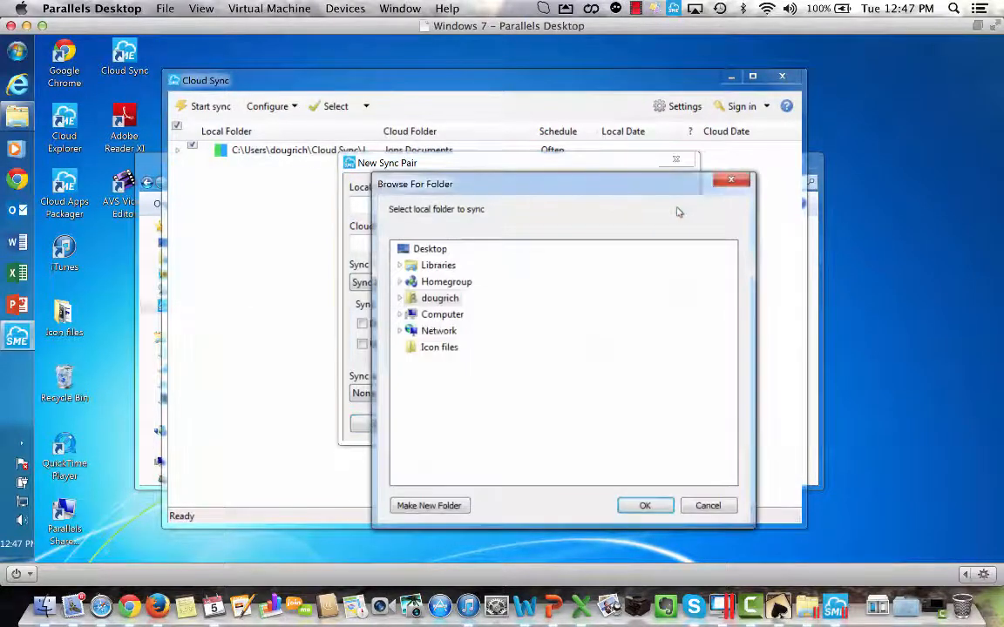
left_click(399, 298)
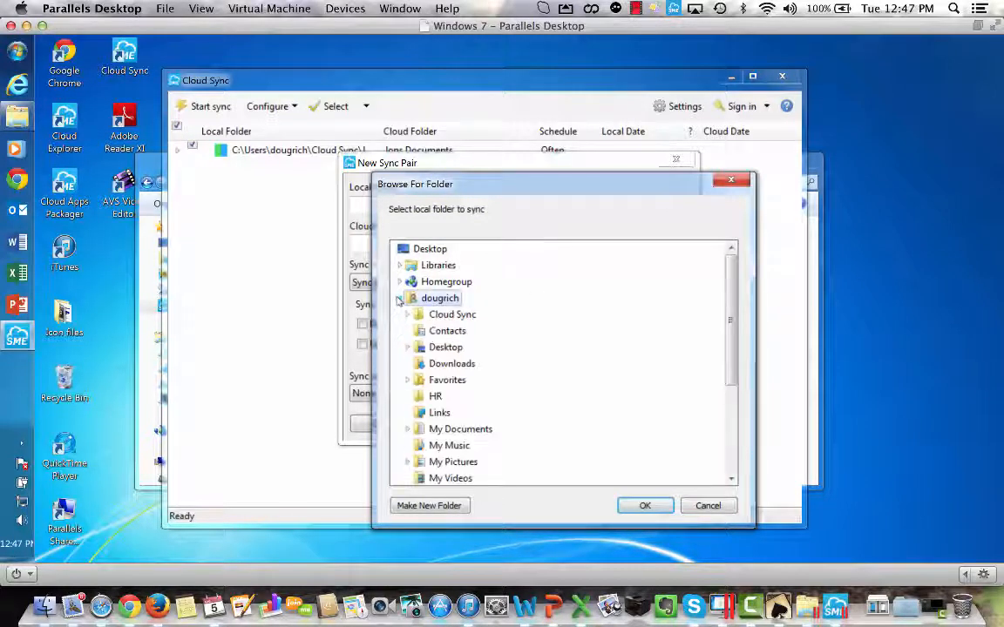
left_click(407, 429)
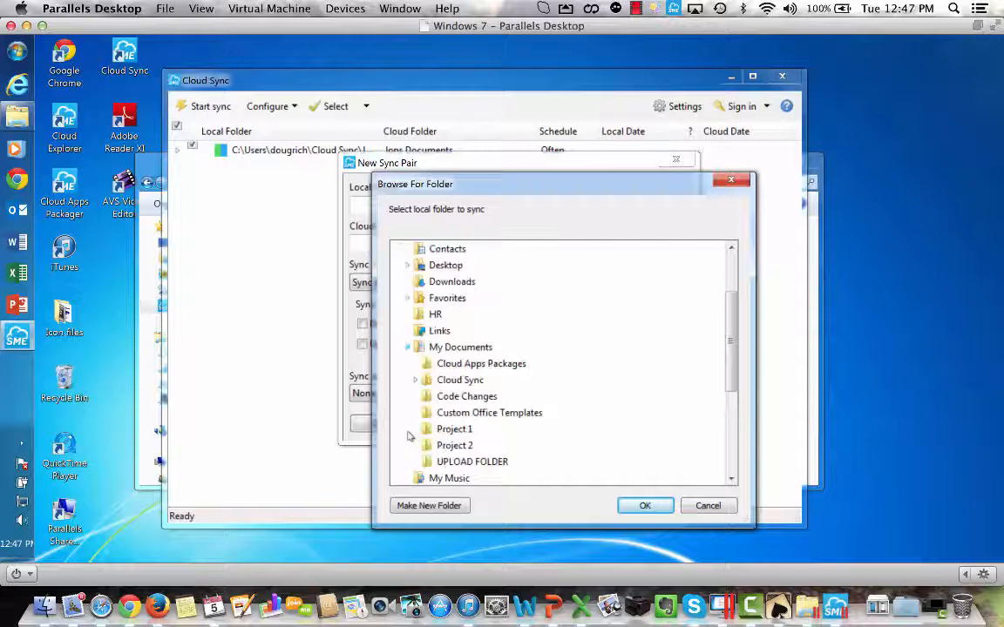
left_click(459, 349)
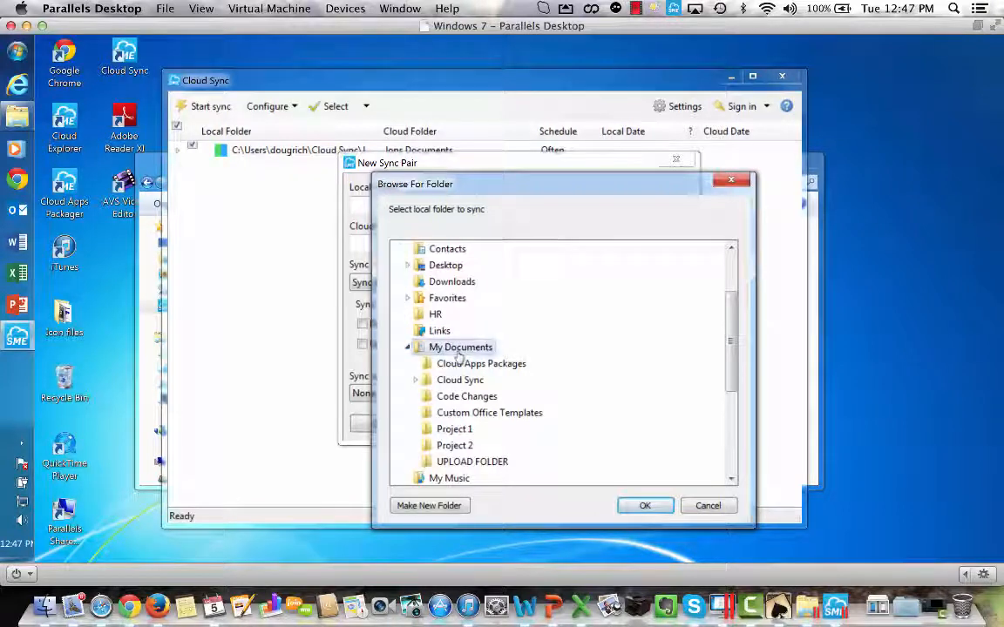
left_click(430, 506)
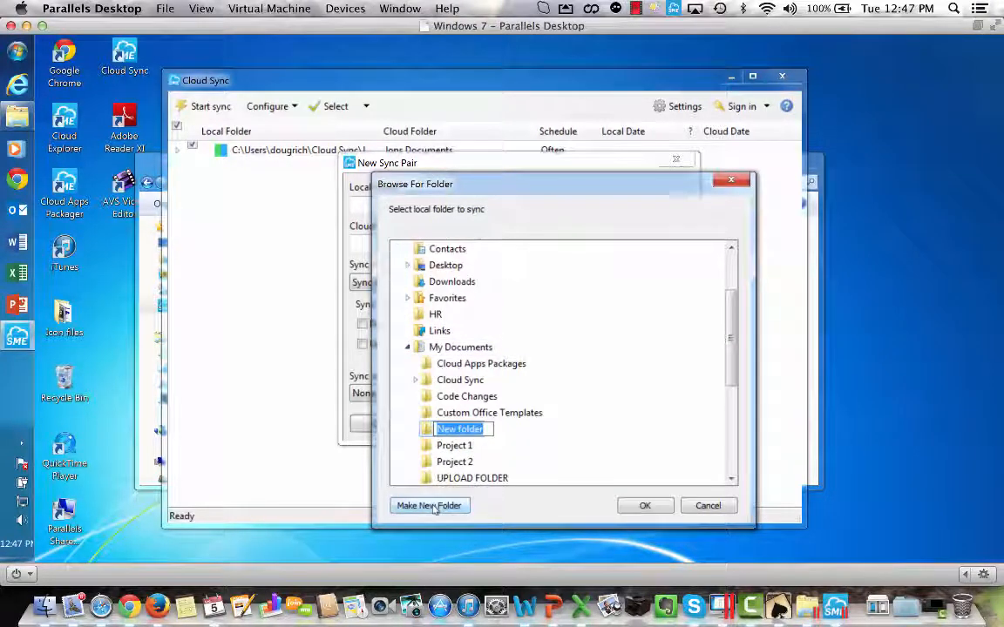
type("Arya")
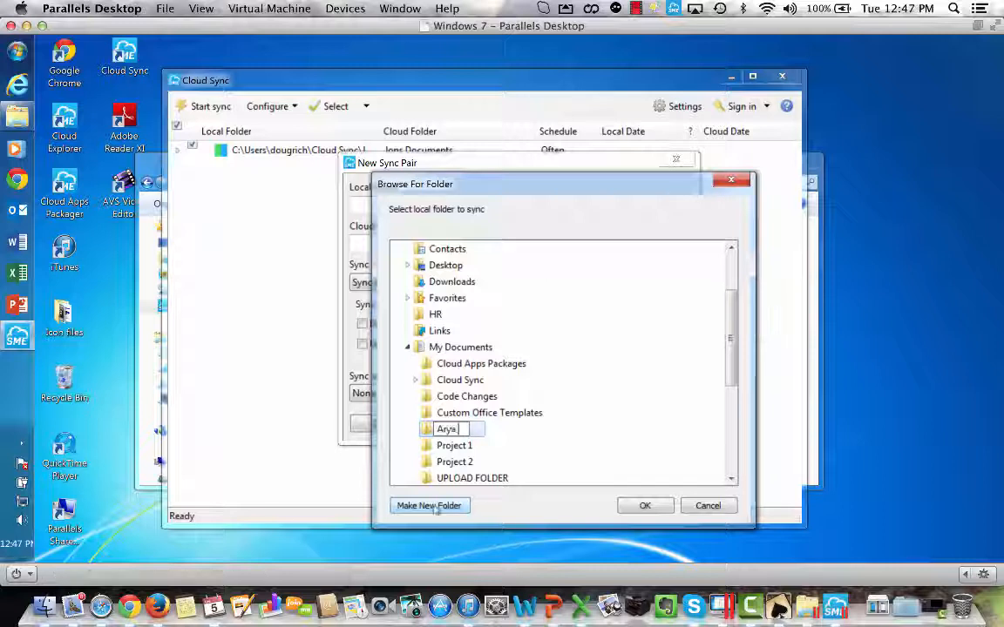
type(" Stark")
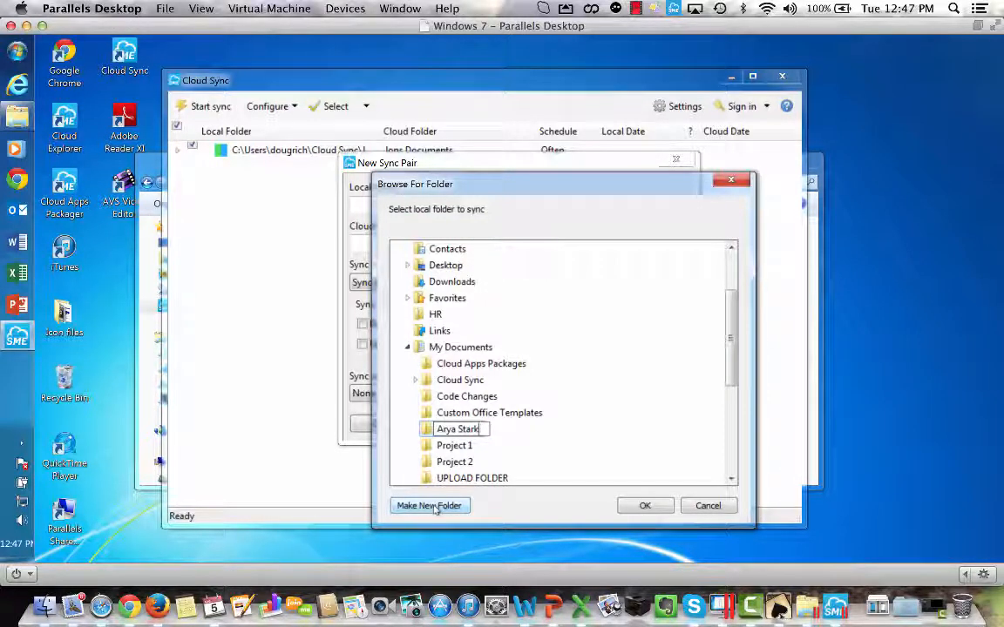
left_click(645, 505)
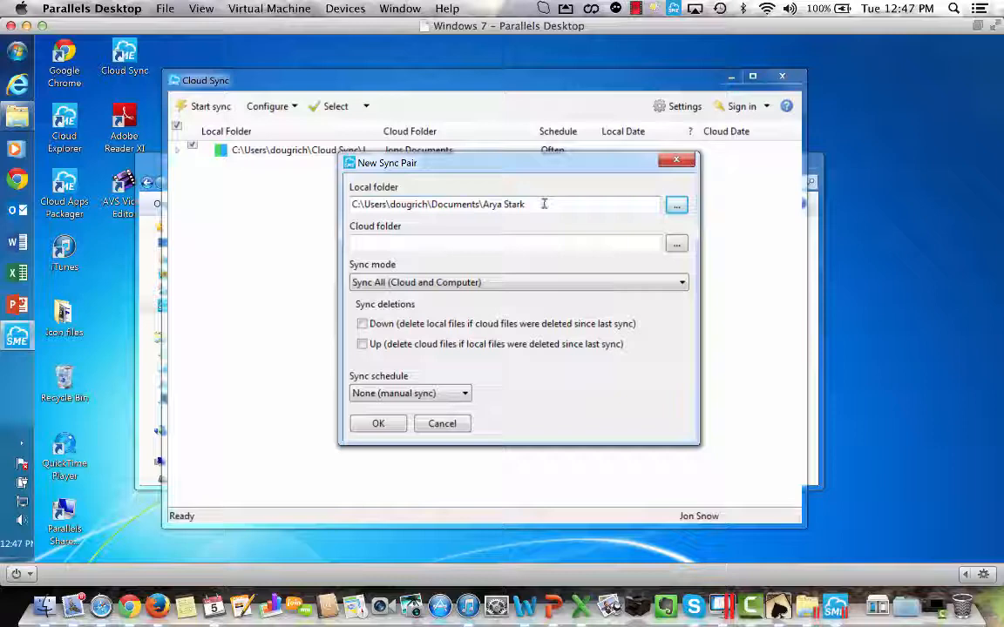
Set the sync pair's cloud folder to the first client's folder inside Clients and create the pair with the Often (15 minutes) schedule.
left_click(676, 245)
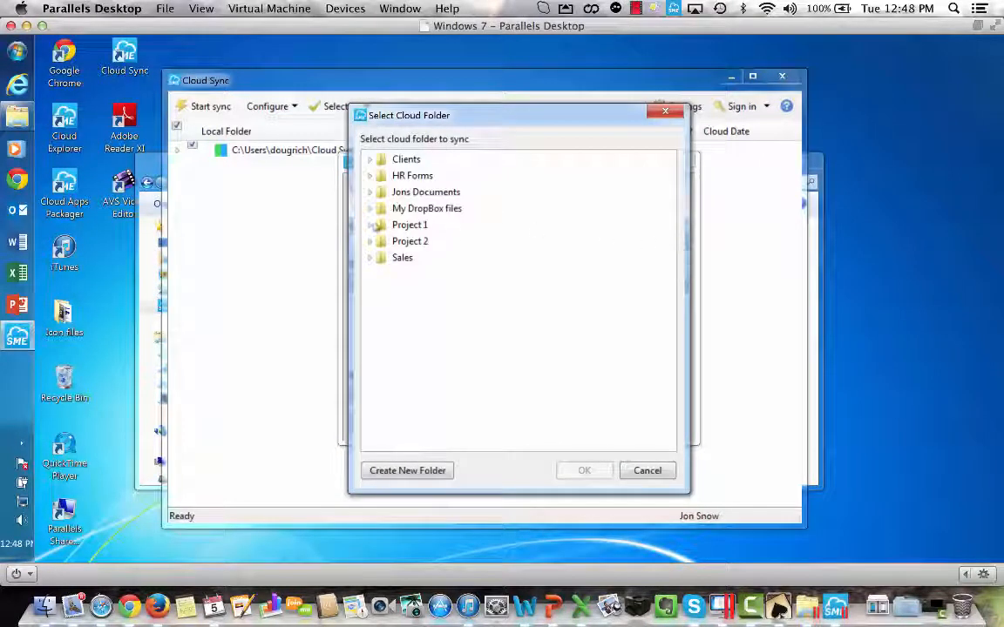
left_click(371, 160)
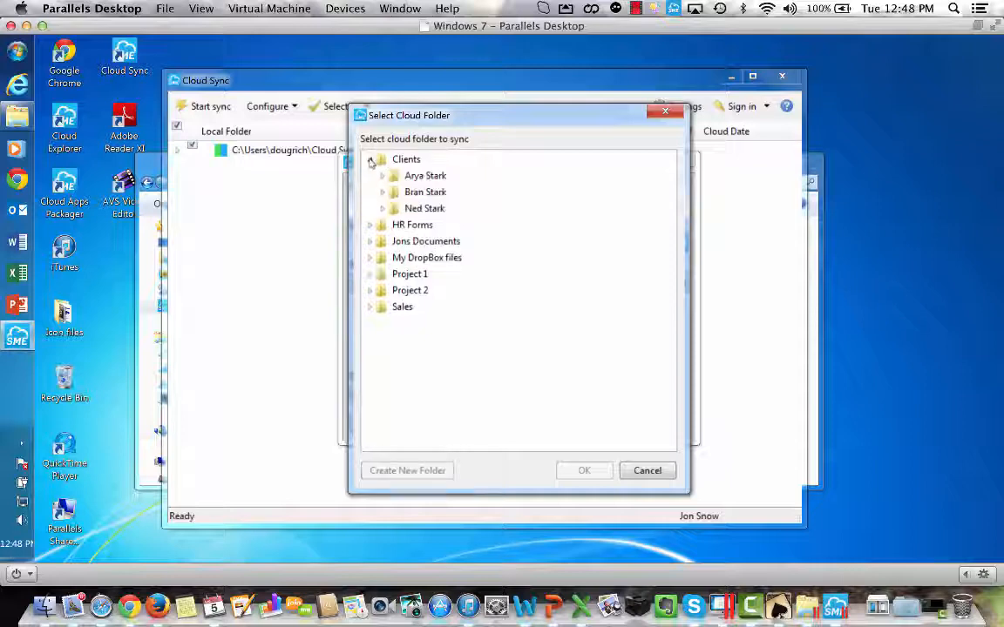
left_click(433, 178)
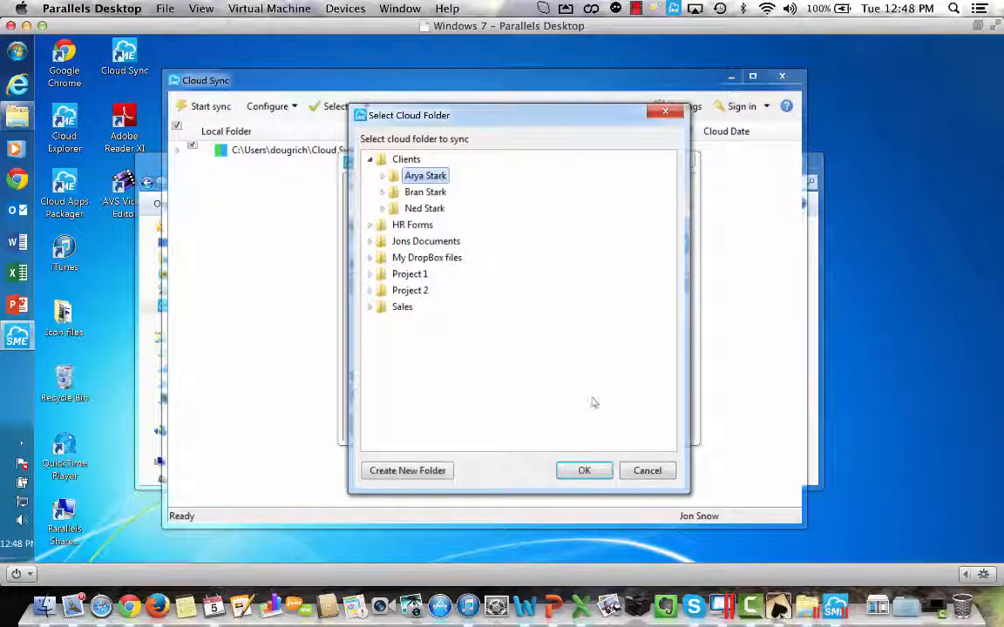
left_click(584, 472)
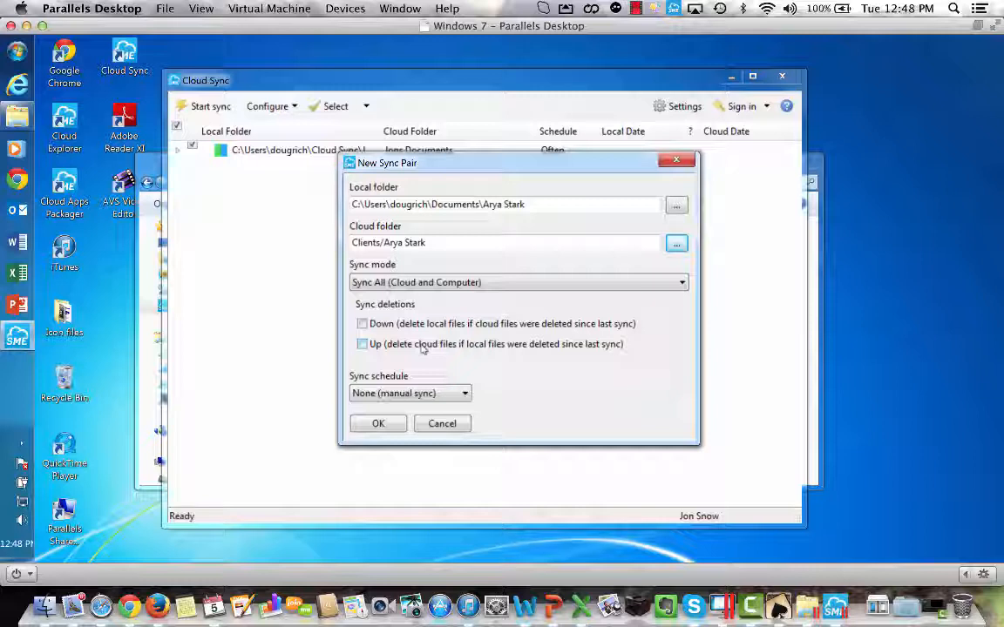
left_click(465, 394)
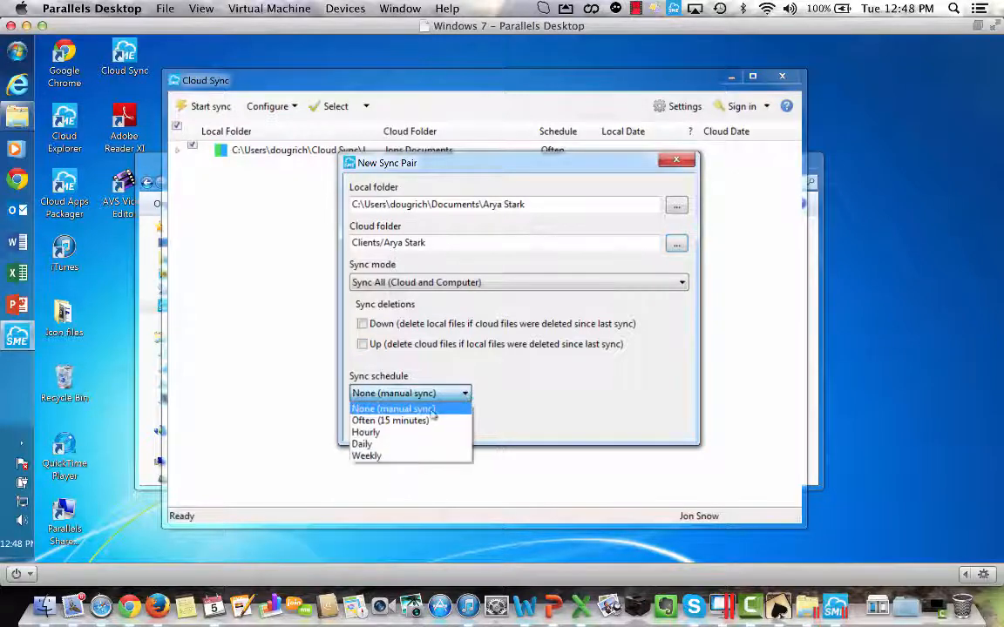
left_click(425, 420)
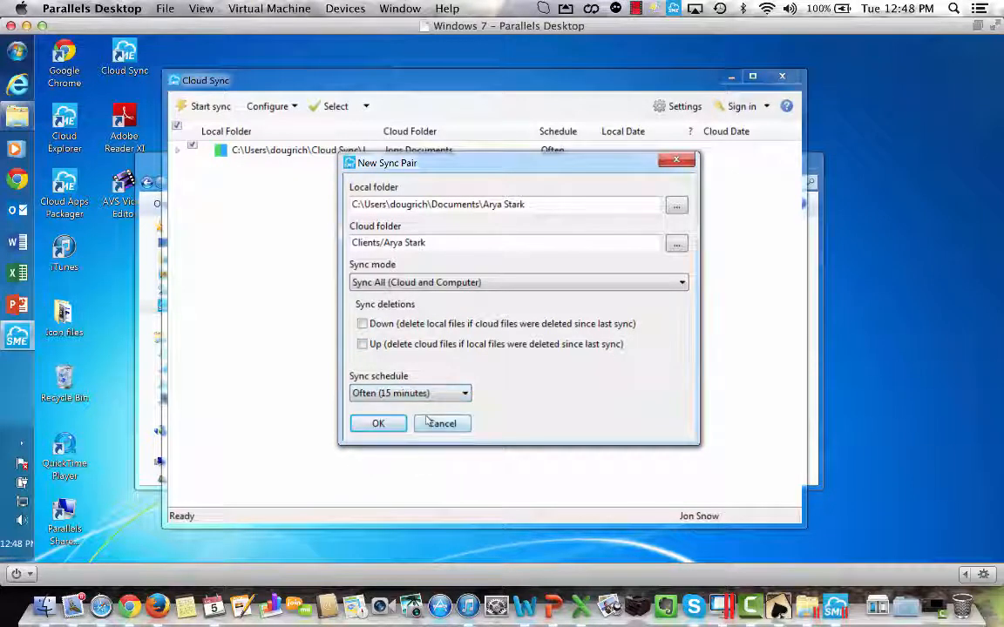
left_click(378, 424)
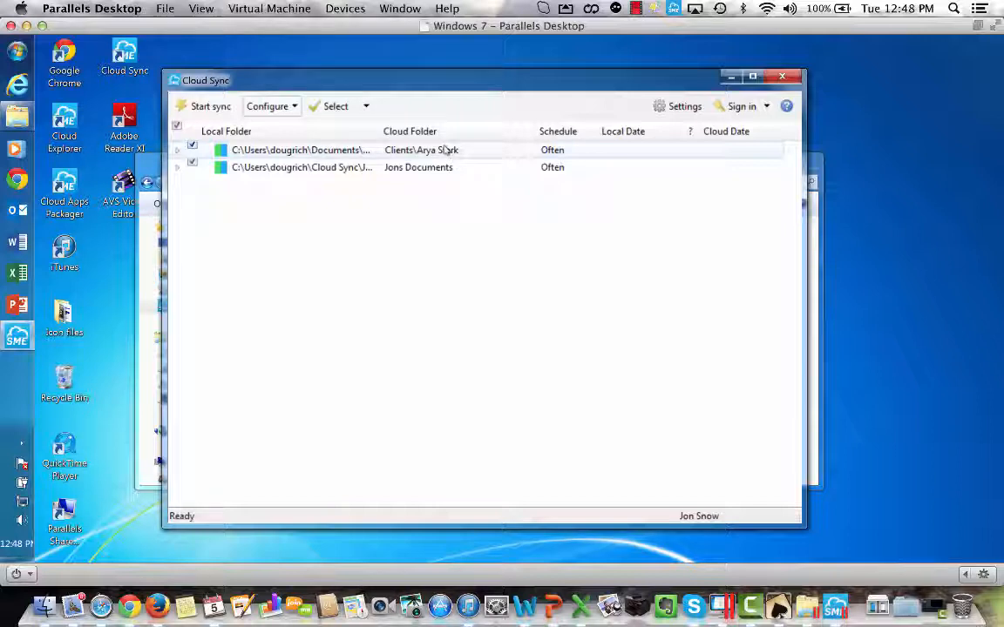
Run the sync for the listed folder pairs and close Cloud Sync.
left_click(210, 106)
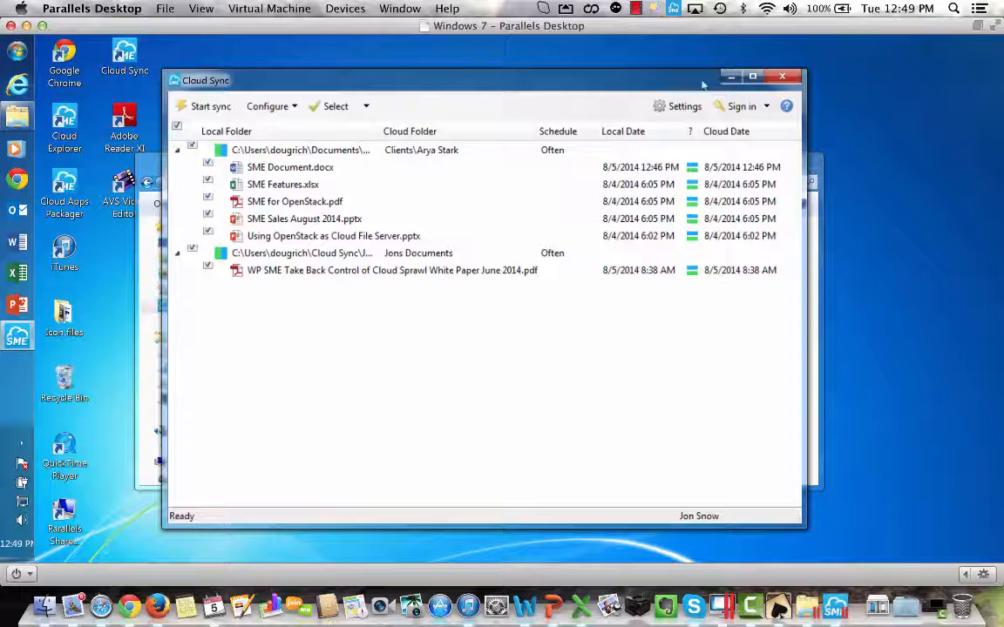
left_click(781, 77)
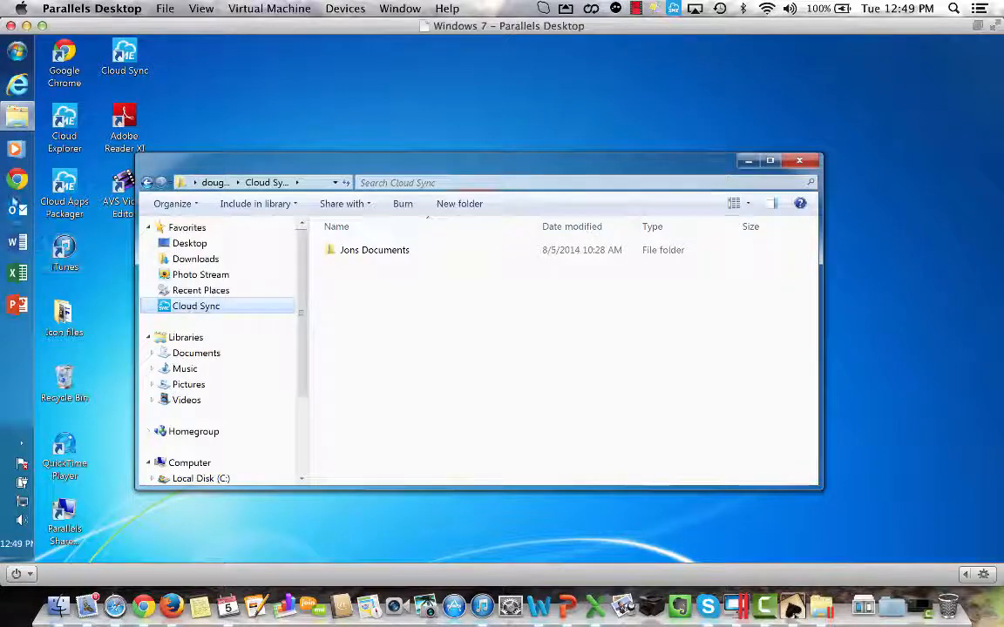
Switch to Outlook and start a new email message.
left_click(16, 212)
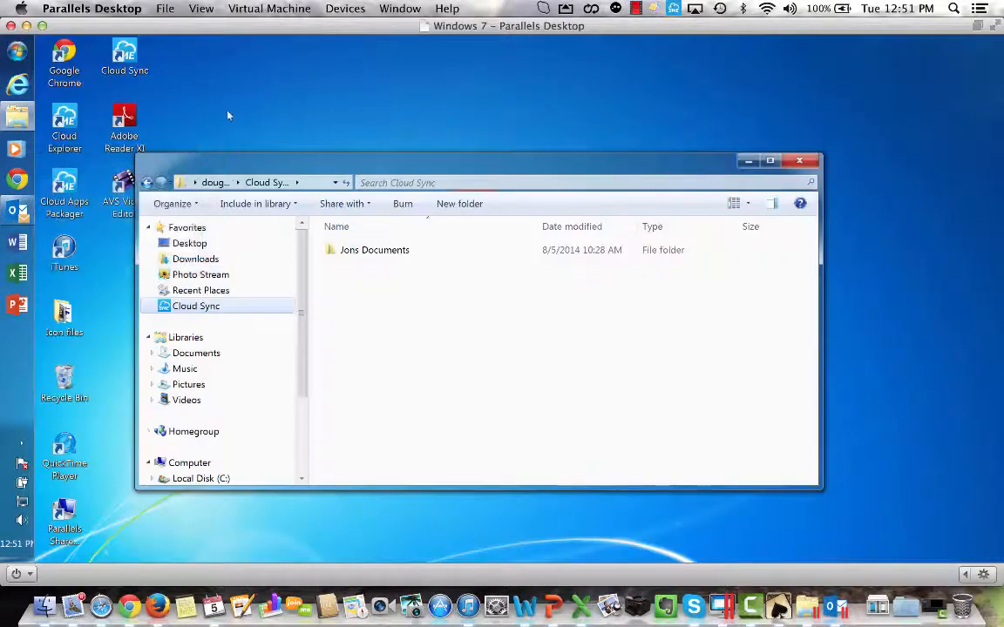
left_click(18, 207)
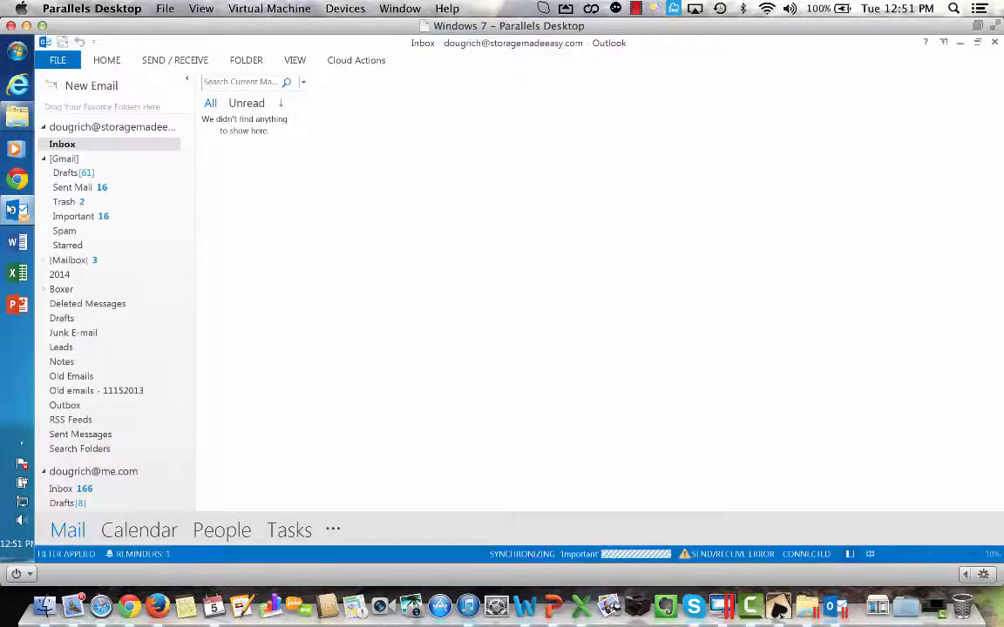
left_click(108, 86)
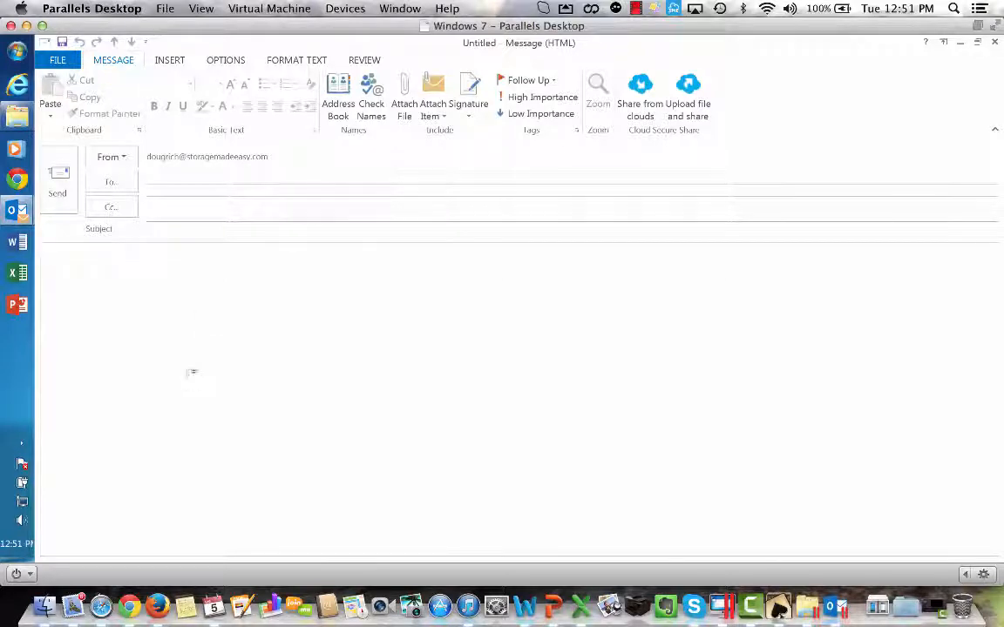
Choose the Cloud Sprawl white paper PDF from Jons Documents for Secure Share in the email, with an expiration of 1 day.
left_click(640, 85)
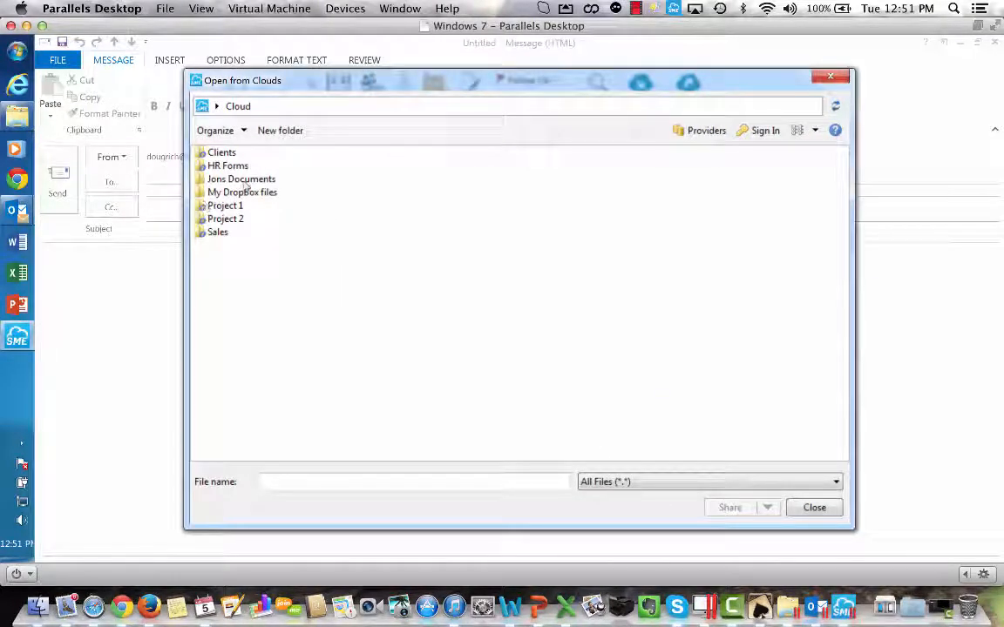
left_click(244, 181)
double_click(245, 180)
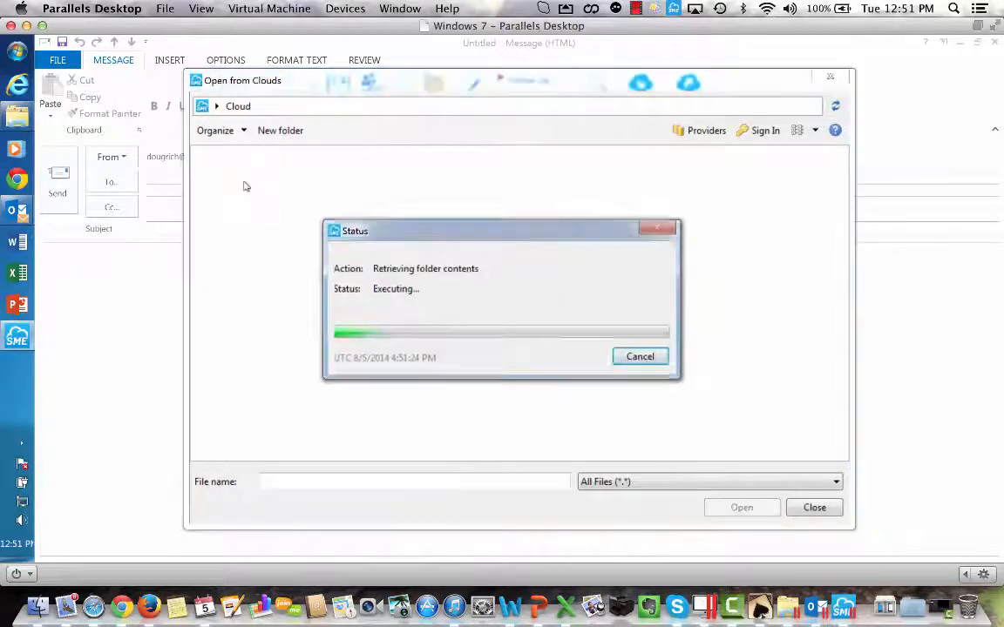
double_click(273, 153)
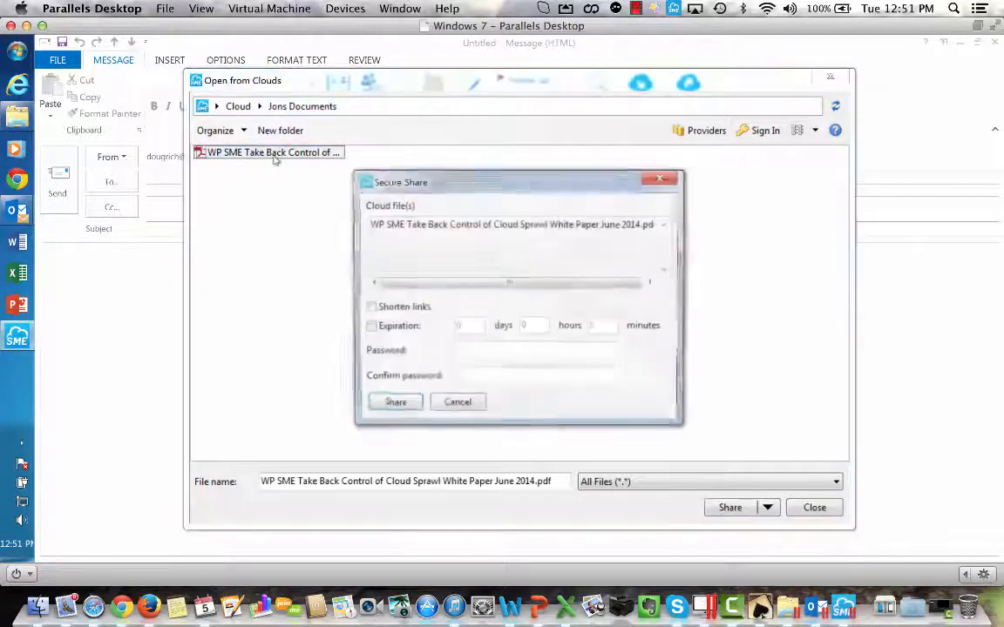
left_click(369, 326)
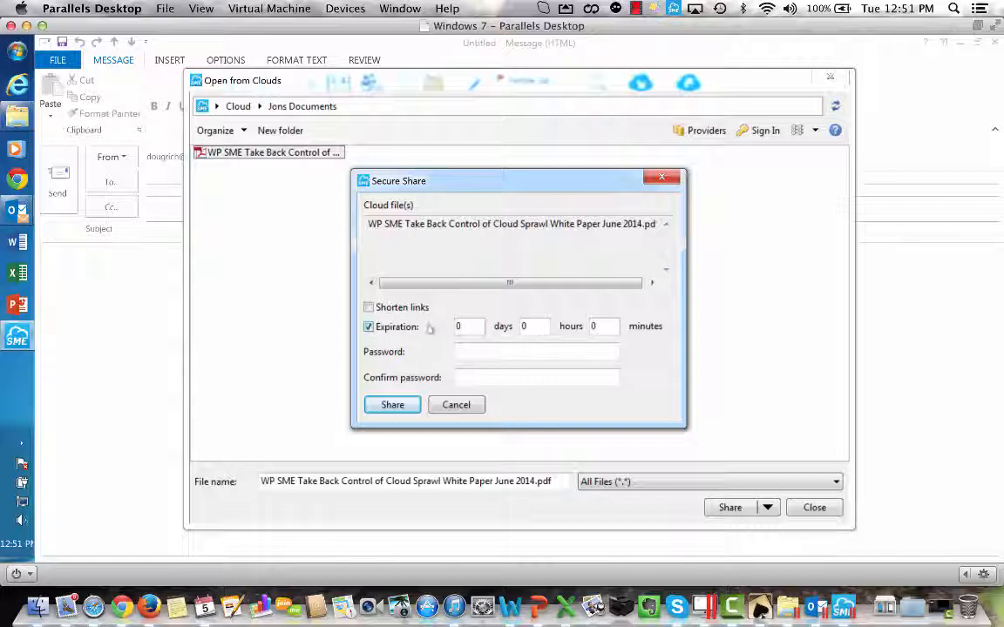
left_click_drag(473, 329, 441, 324)
type("1")
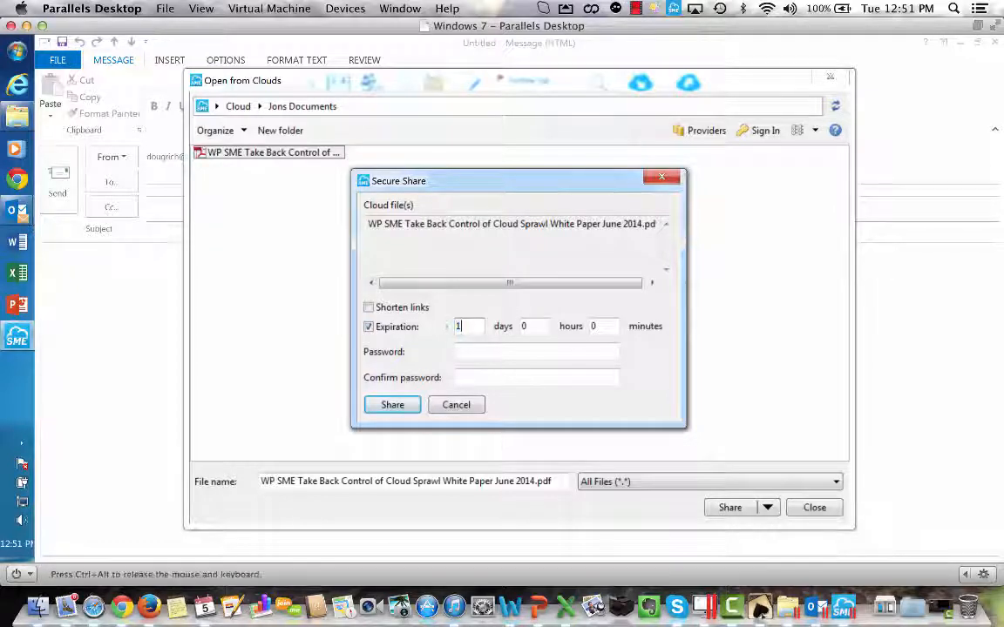
Enter and confirm the share password, and share the PDF.
left_click(472, 351)
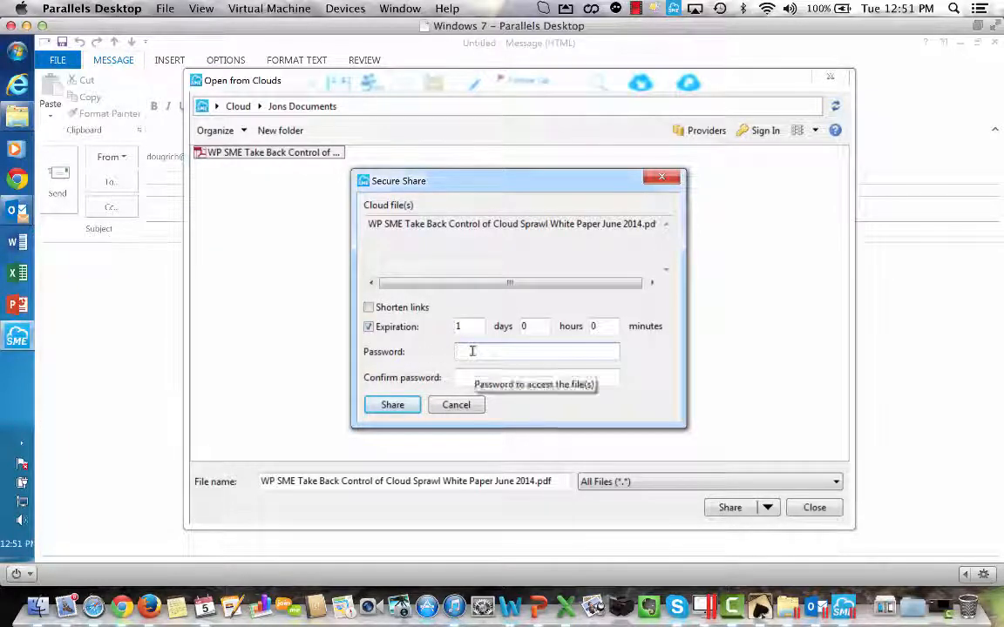
type("123")
key("Tab")
type("123")
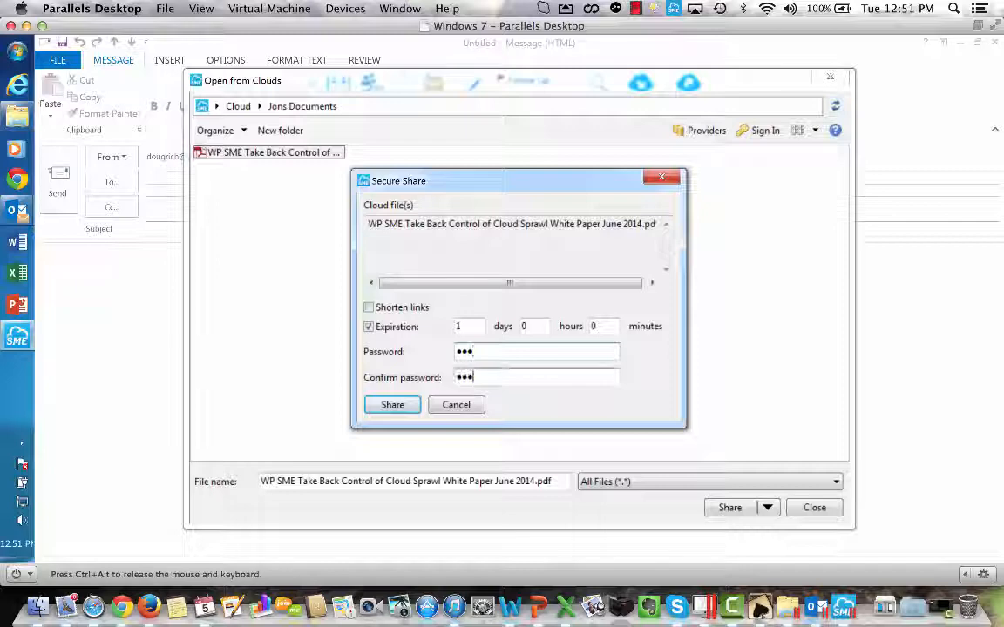
left_click(391, 407)
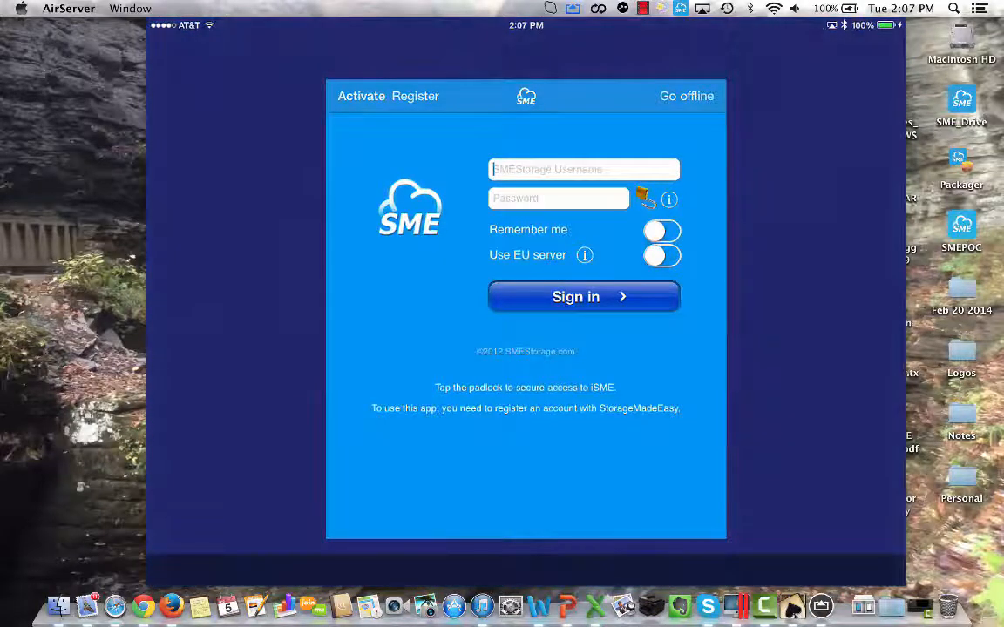
Switch to the SME iPad app, enter the SMEStorage username to sign in, and open the Clients folder in My Cloud Files.
type("j")
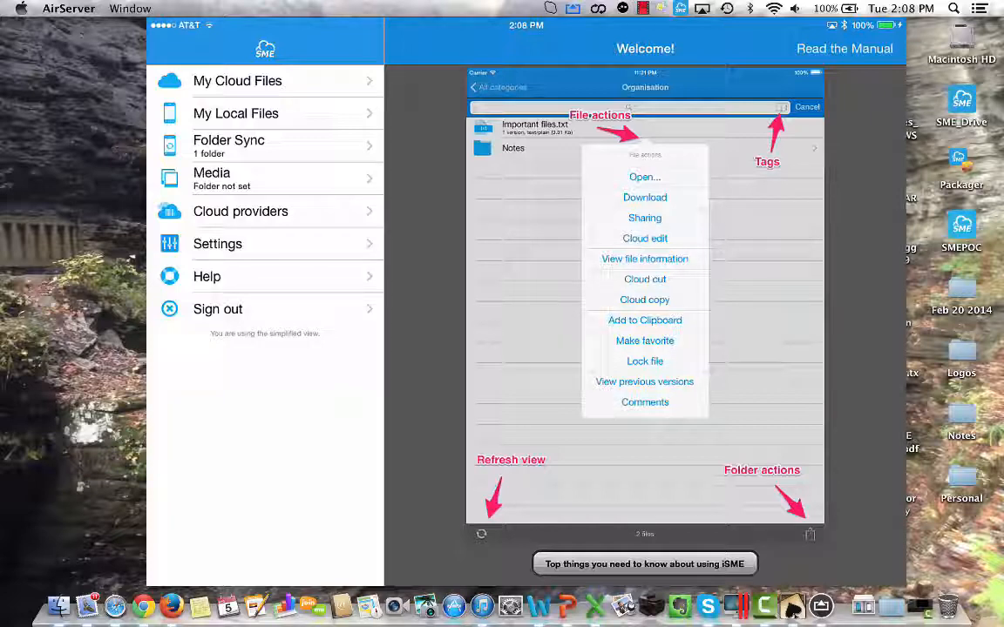
left_click(238, 81)
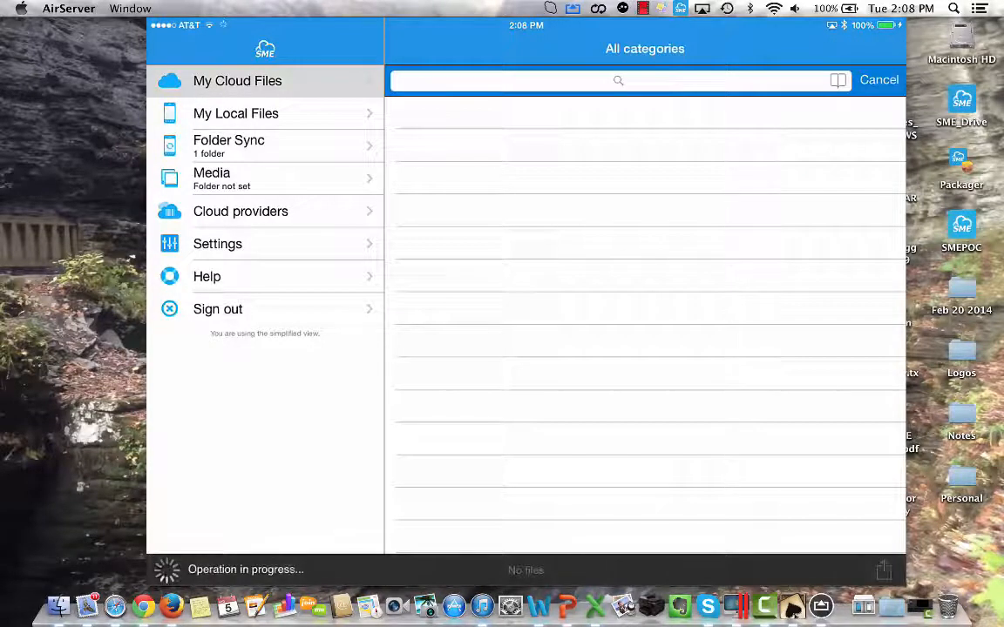
left_click(462, 113)
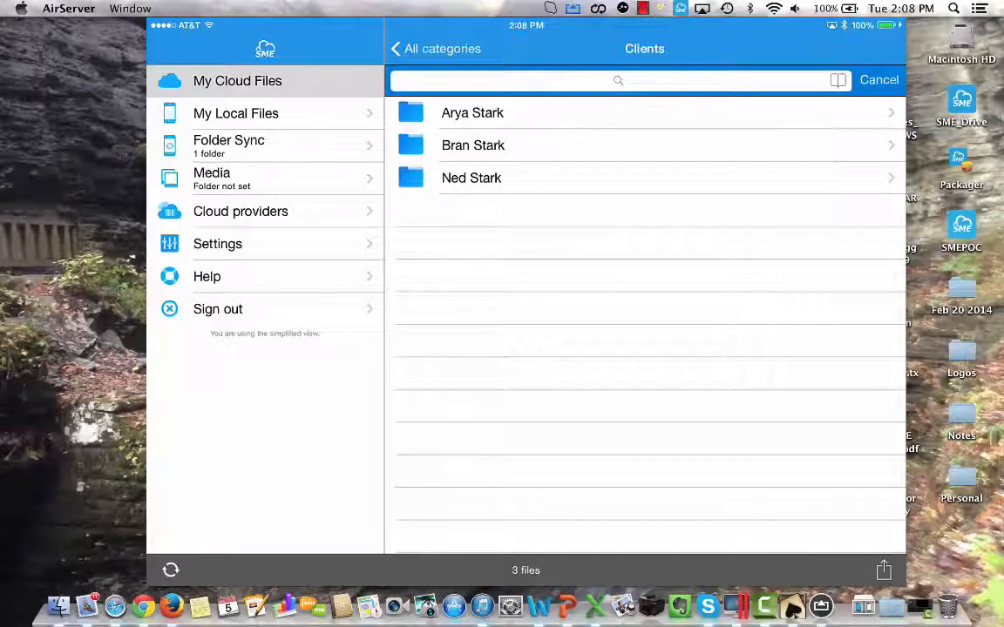
Return to All categories and open the first client's folder inside Clients.
left_click(437, 49)
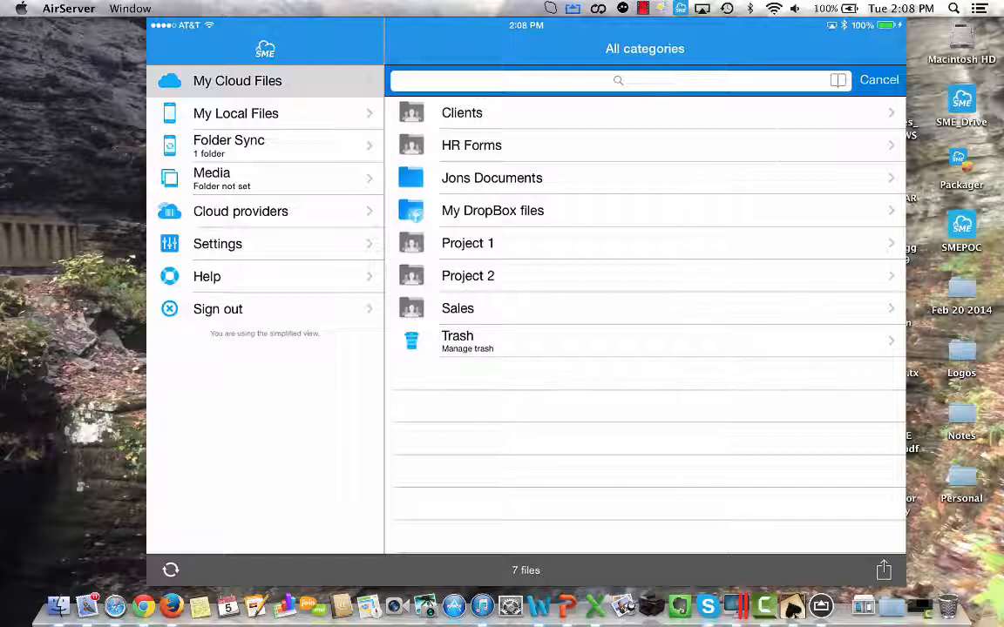
left_click(523, 114)
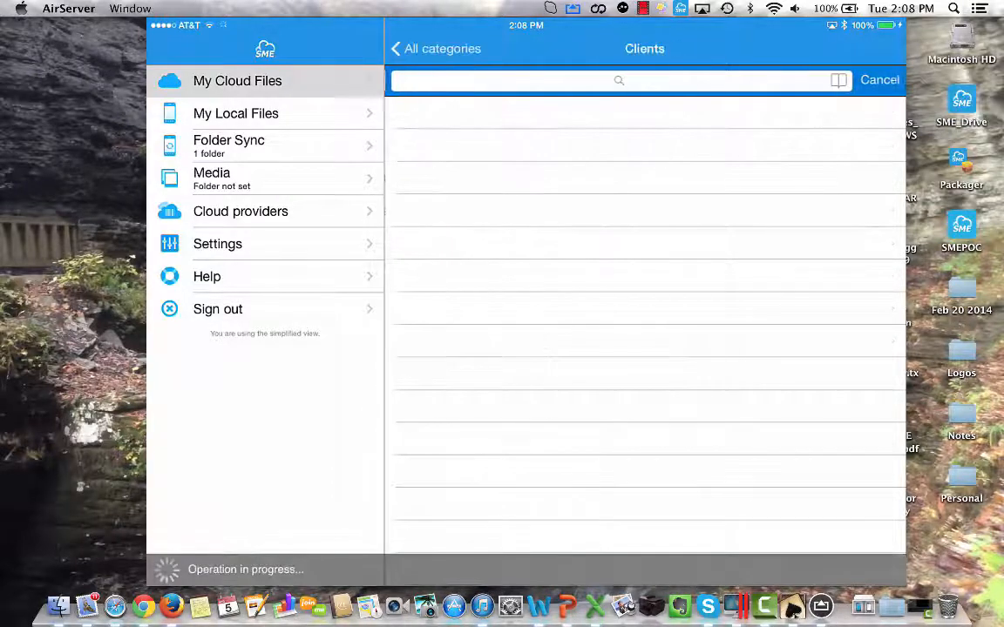
left_click(472, 112)
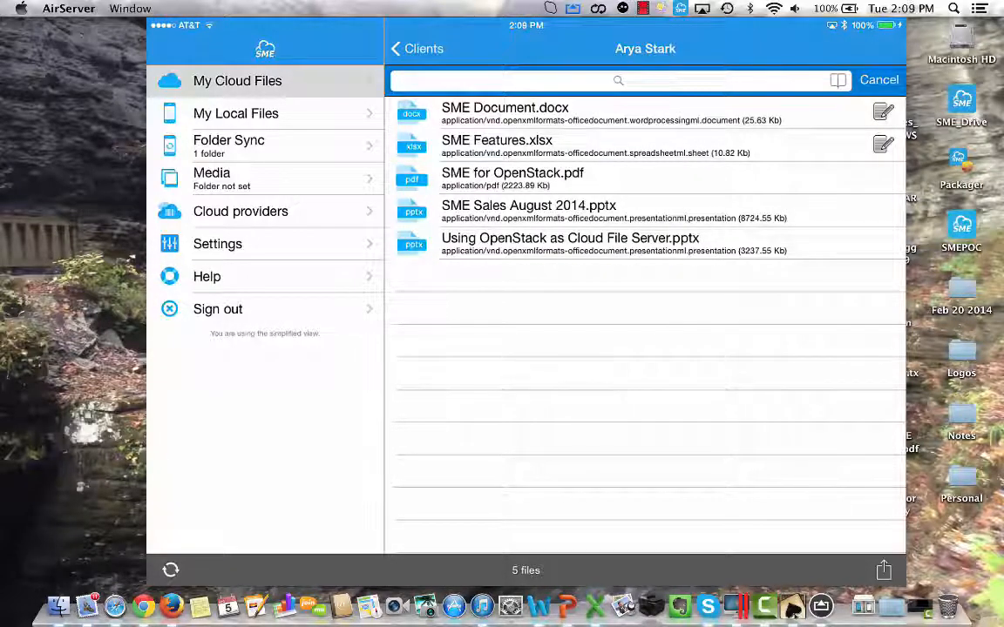
Start a share URL for SME Features.xlsx and enable an expiry of 1 day.
left_click(645, 146)
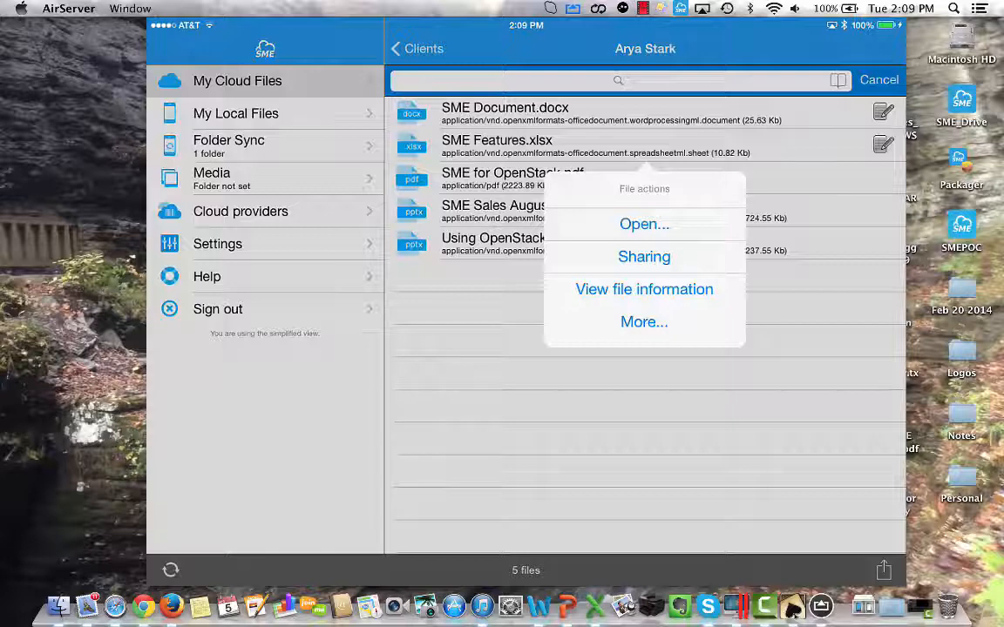
left_click(644, 256)
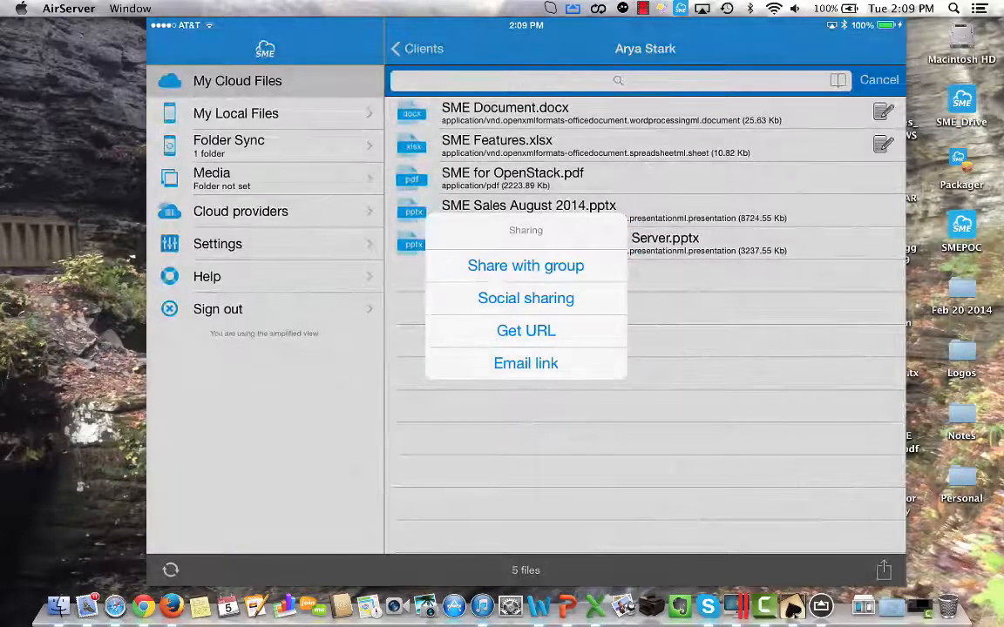
left_click(525, 330)
left_click(696, 169)
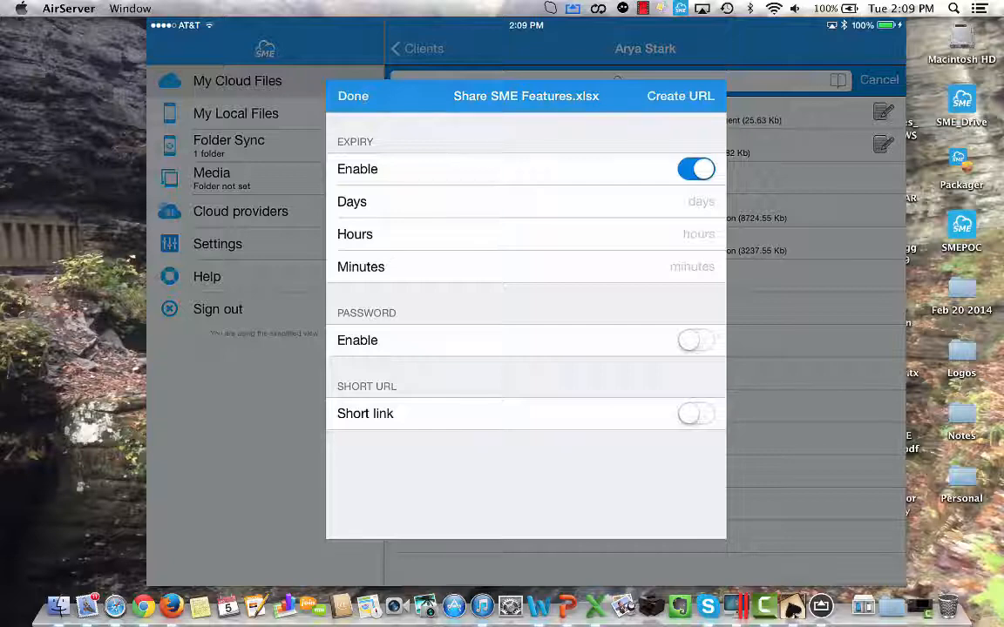
left_click(701, 202)
type("1")
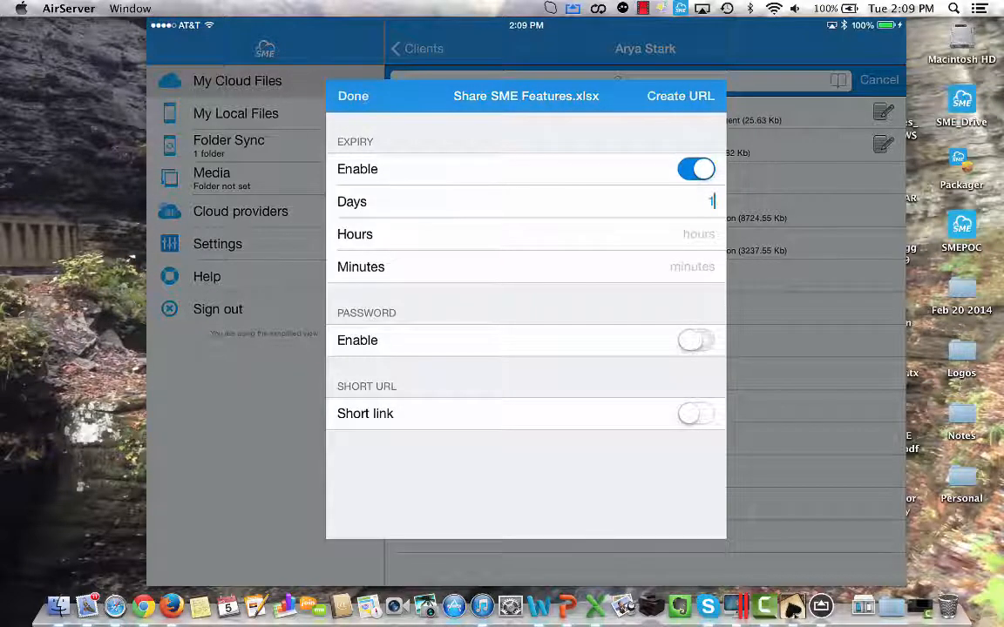
Enable password protection for the share link, enter and confirm the password, and create the URL.
left_click(695, 340)
left_click(686, 373)
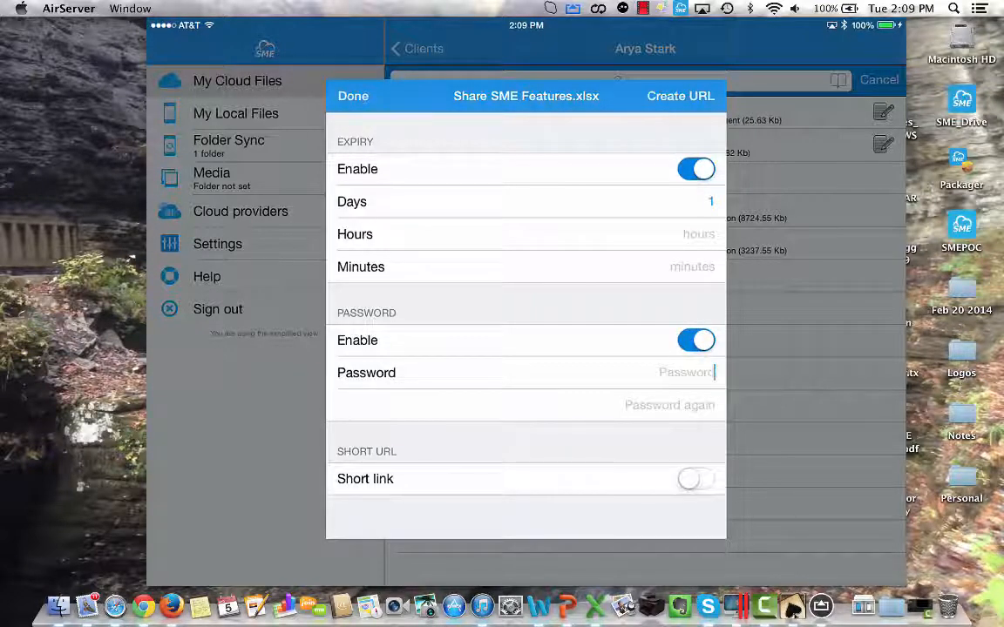
type("abc")
left_click(669, 406)
type("abc")
left_click(680, 97)
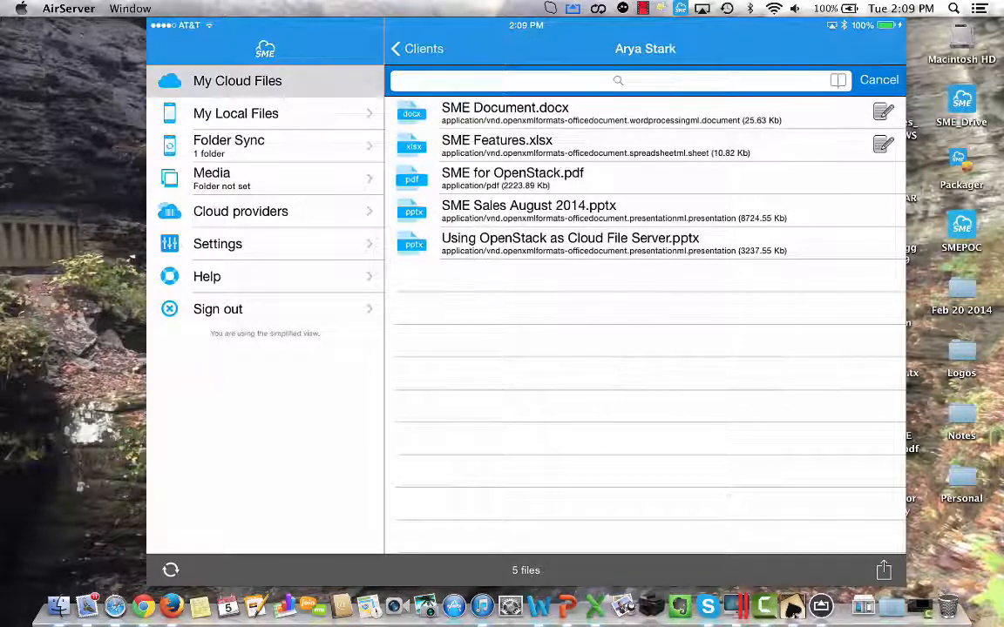
Open SME for OpenStack.pdf and page through the document to its secure audited controls section.
left_click(645, 179)
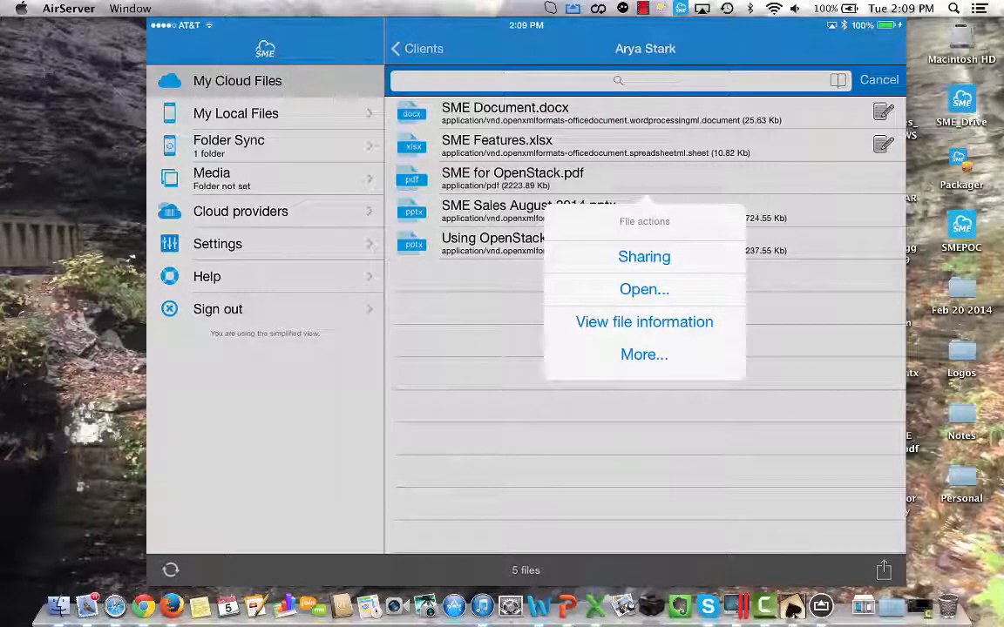
left_click(644, 289)
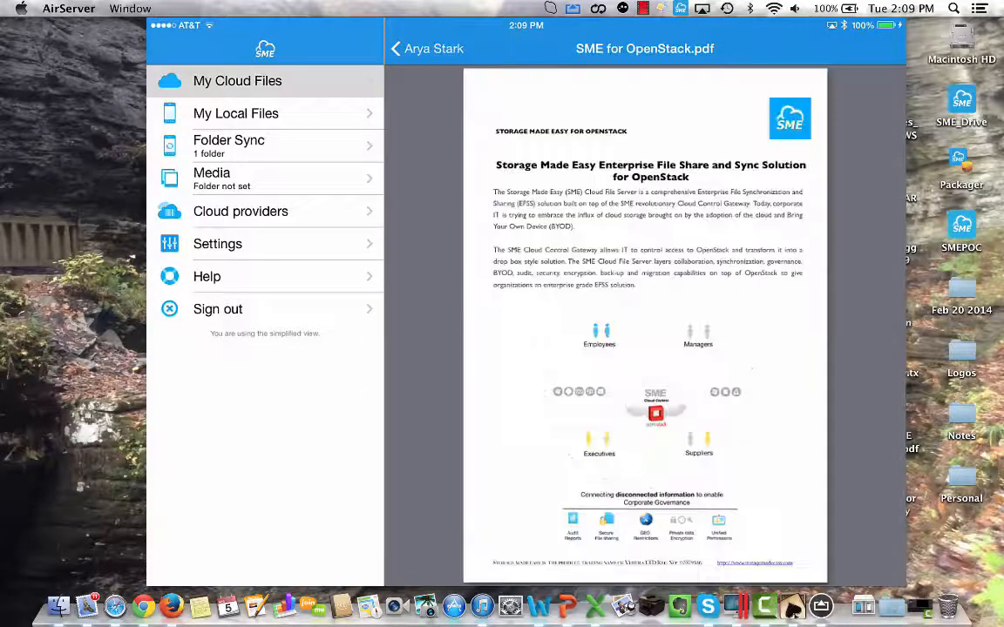
left_click_drag(741, 349, 558, 349)
left_click_drag(740, 349, 558, 349)
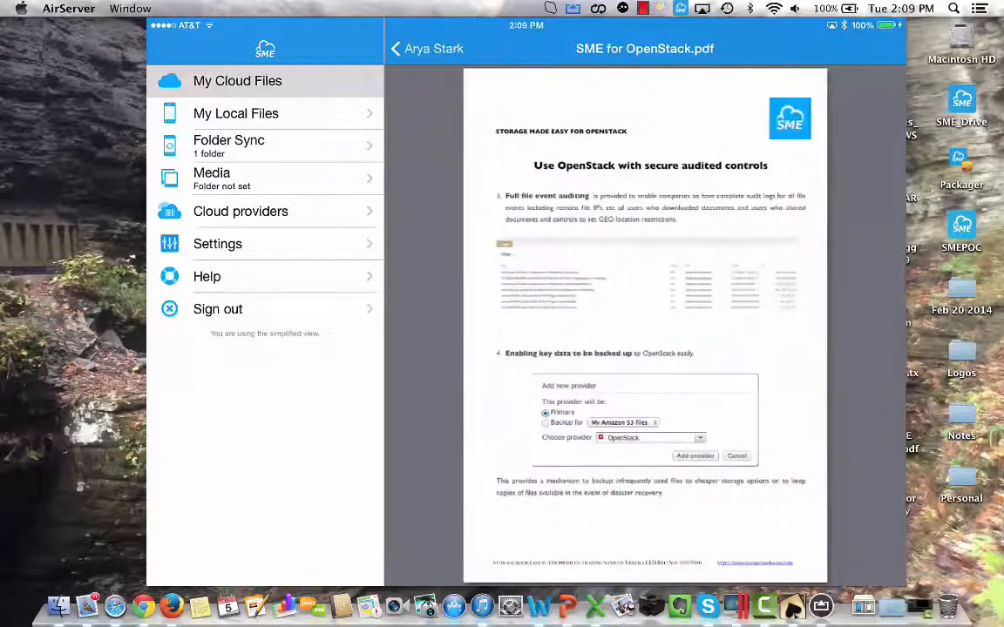
Close SME for OpenStack.pdf and view the configured cloud providers and the Folder Sync list.
left_click(645, 325)
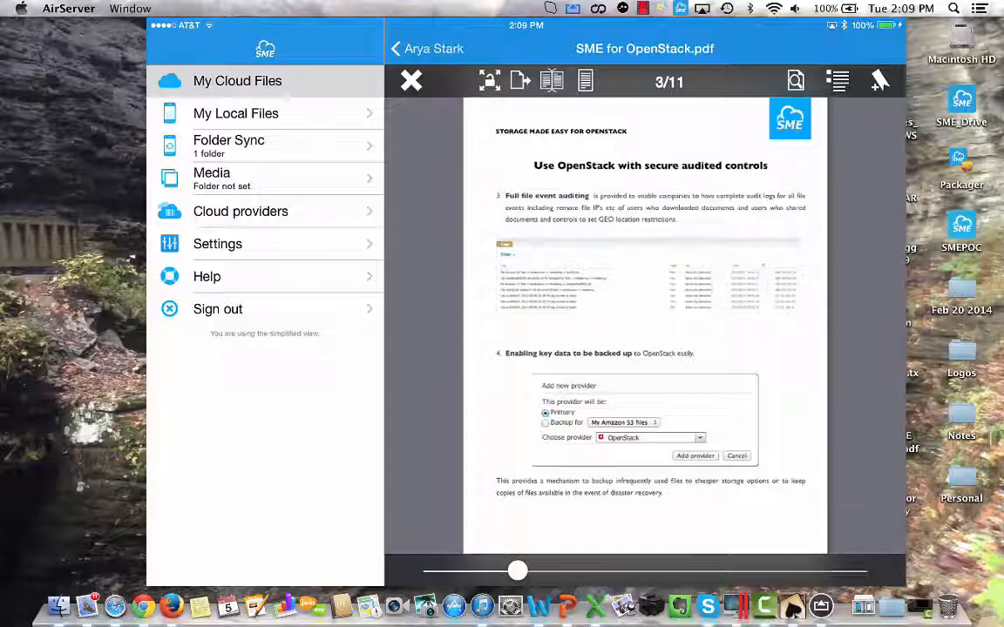
left_click(412, 81)
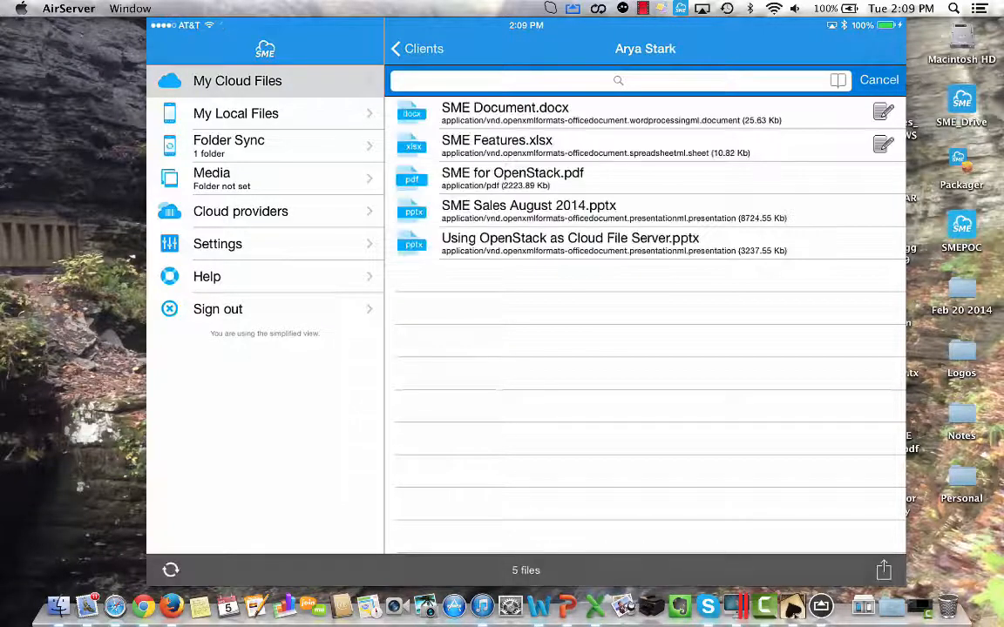
left_click(265, 211)
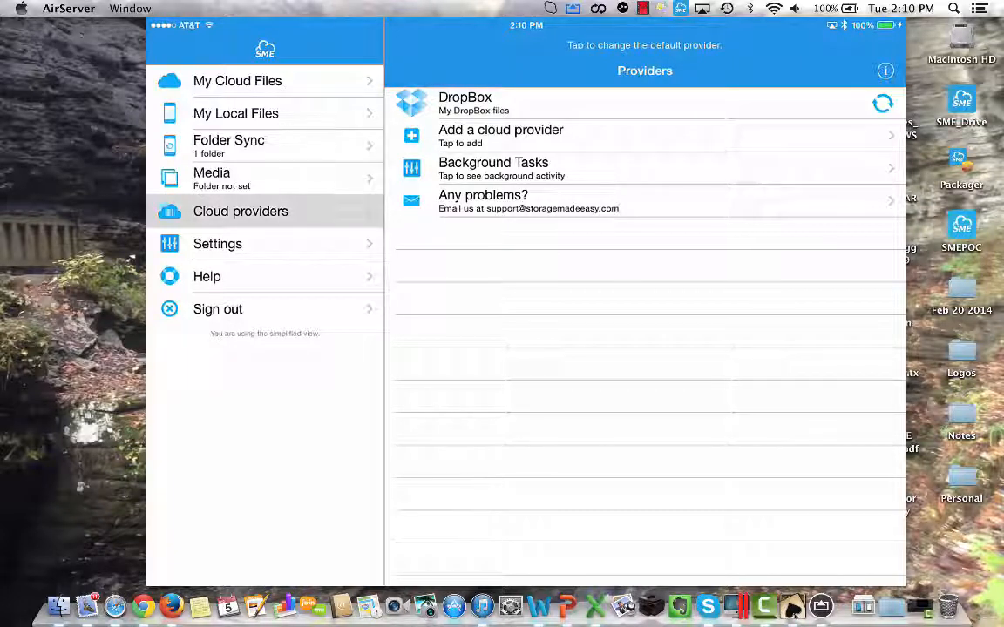
left_click(237, 81)
left_click(228, 146)
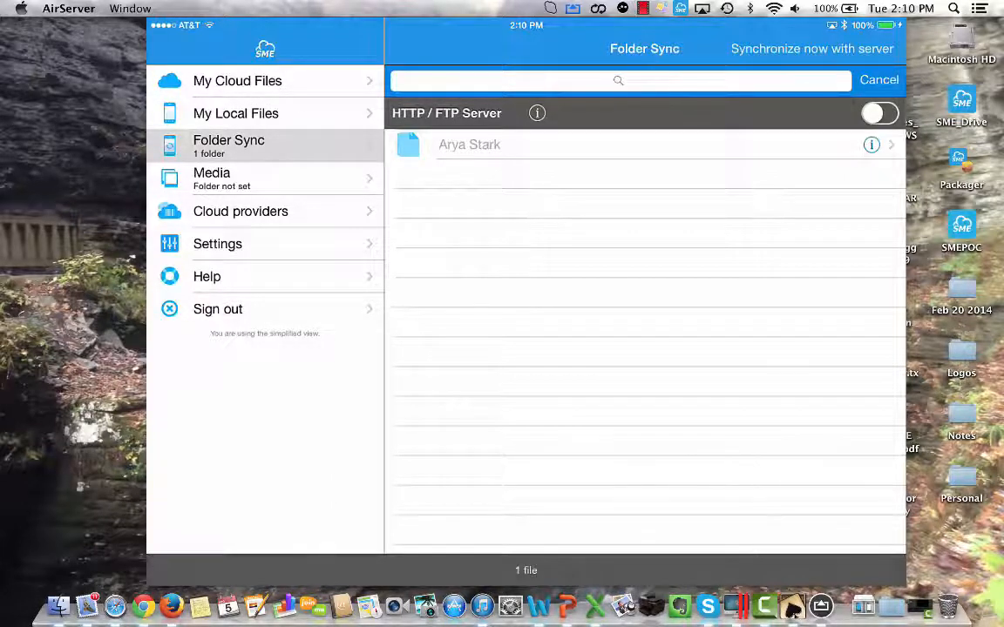
Open the third client's folder inside Clients in the cloud files and add it to the sync folders.
left_click(237, 81)
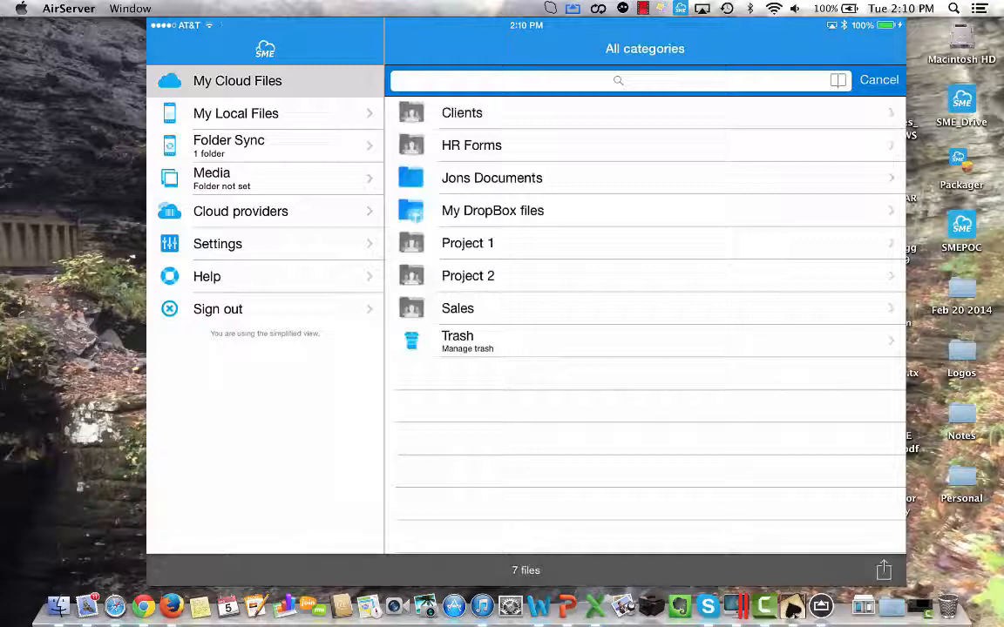
left_click(462, 113)
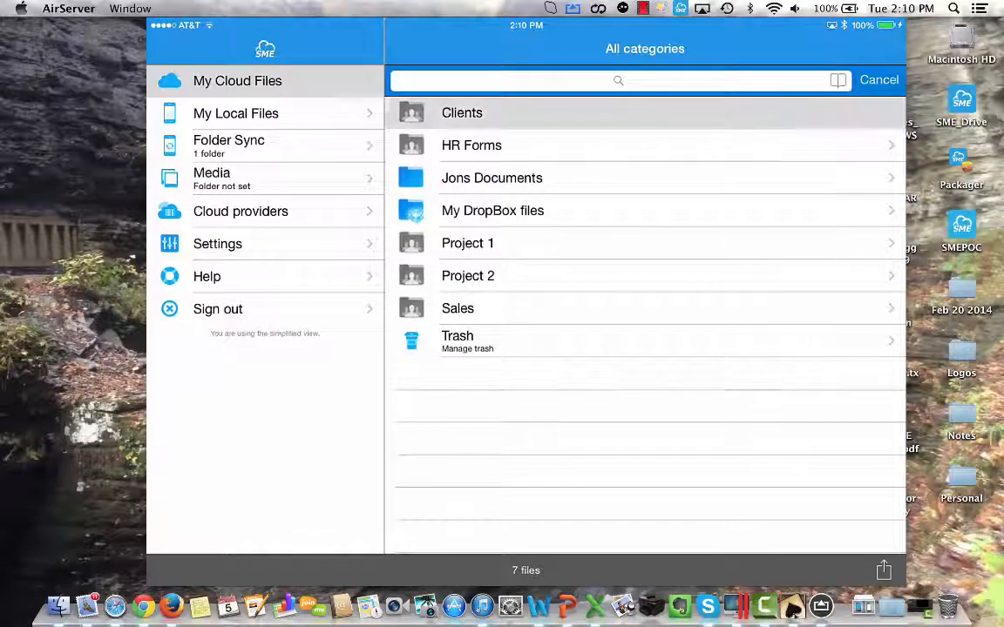
left_click(471, 178)
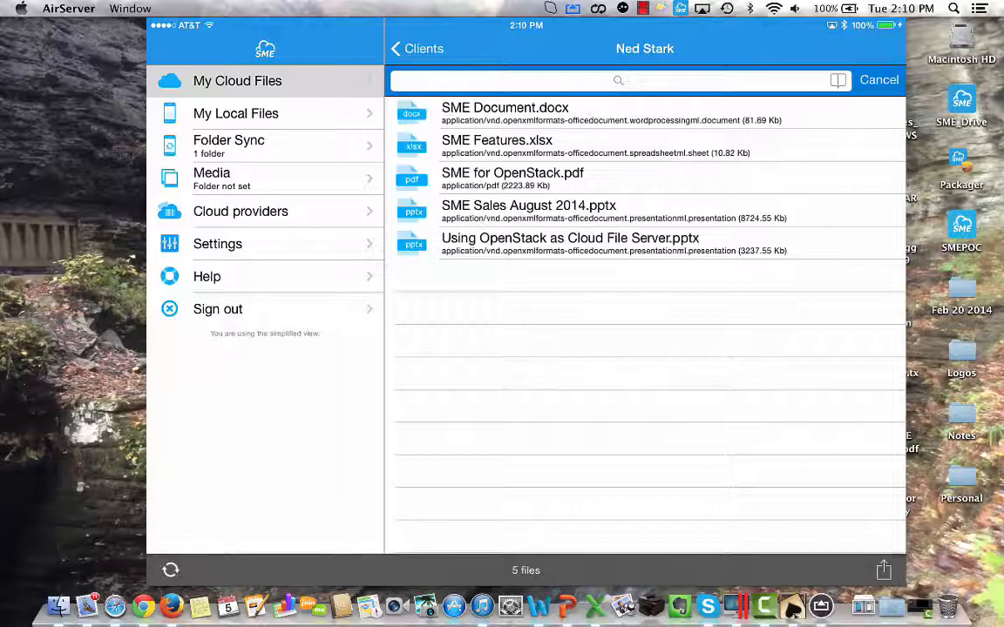
left_click(884, 570)
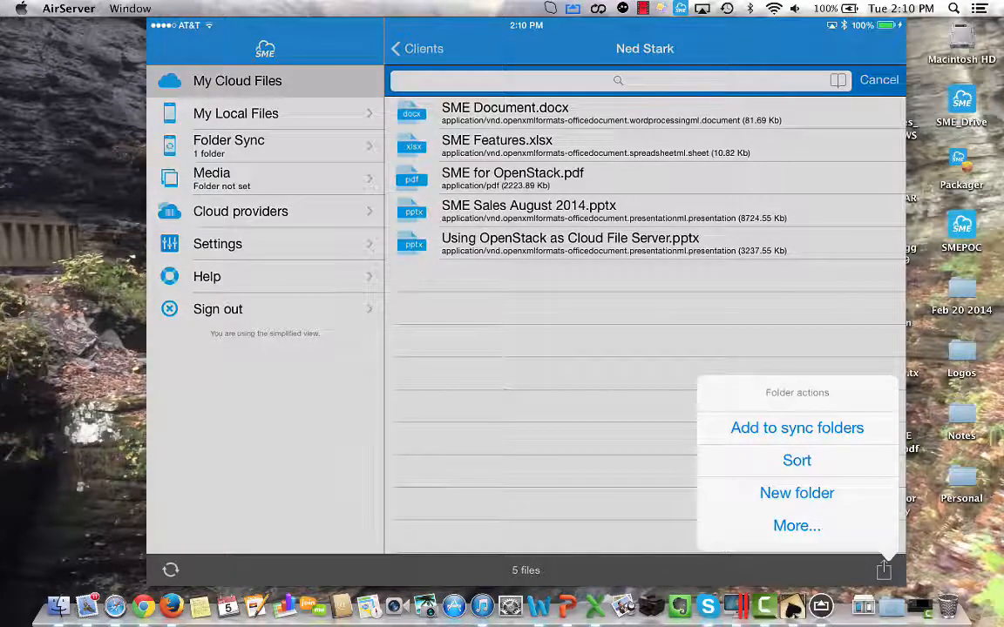
left_click(797, 526)
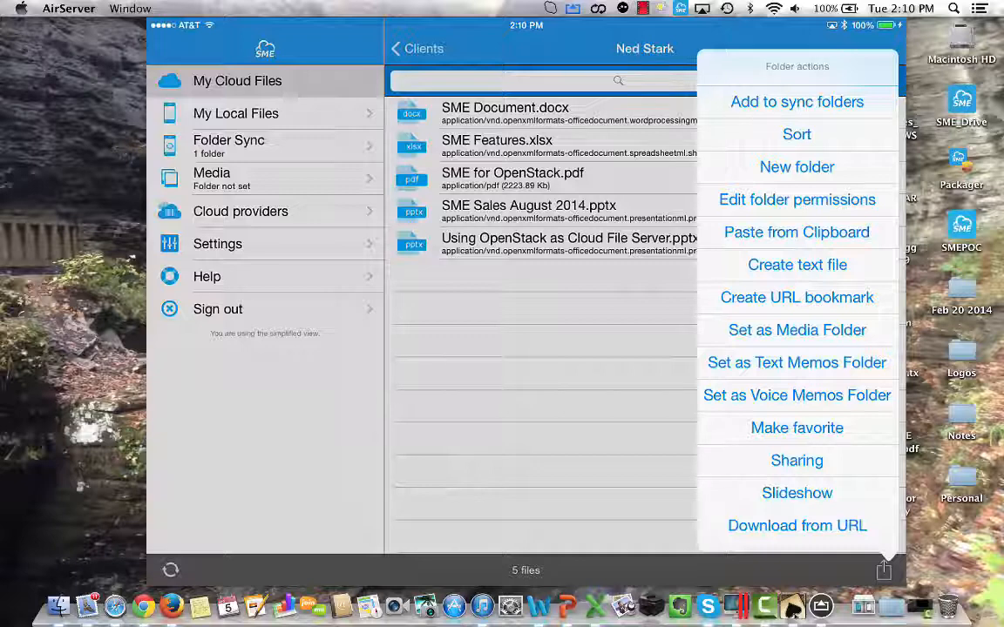
left_click(796, 102)
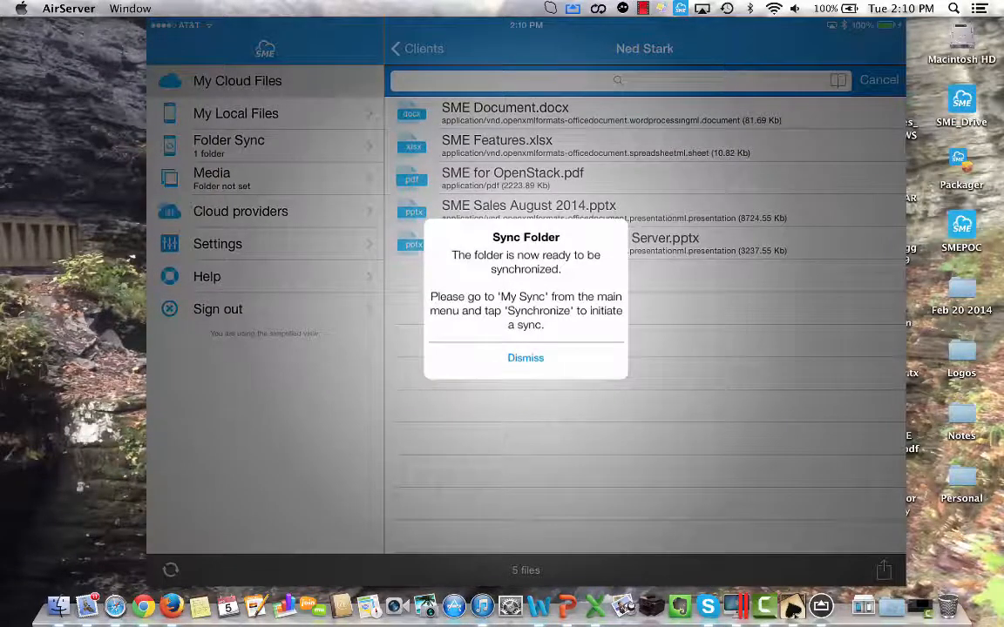
left_click(526, 357)
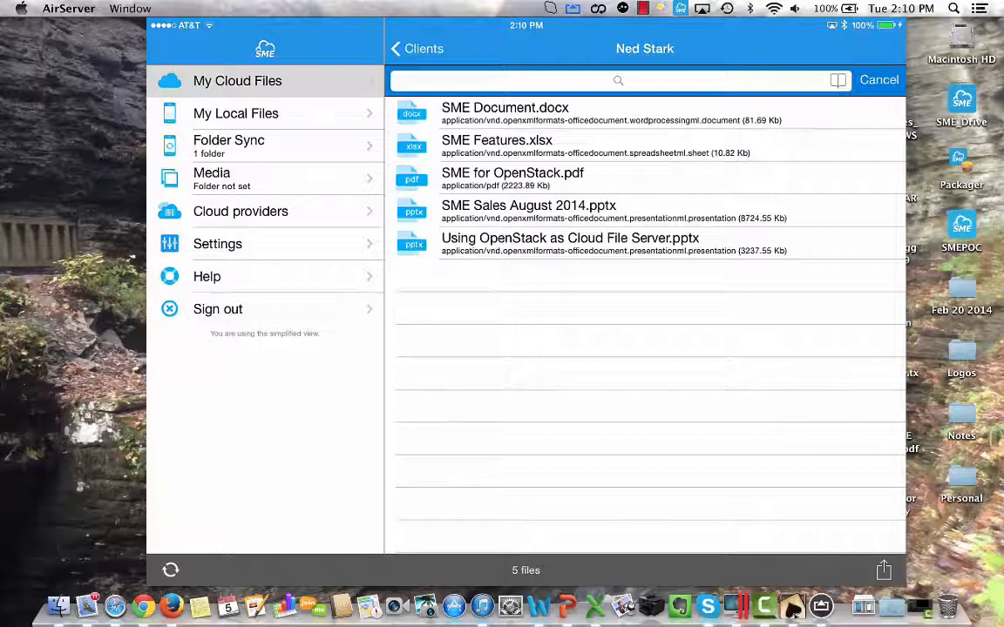
View SME Document.docx and SME for OpenStack.pdf from the newly added client's folder in Folder Sync, and return to the sync folder list.
left_click(265, 147)
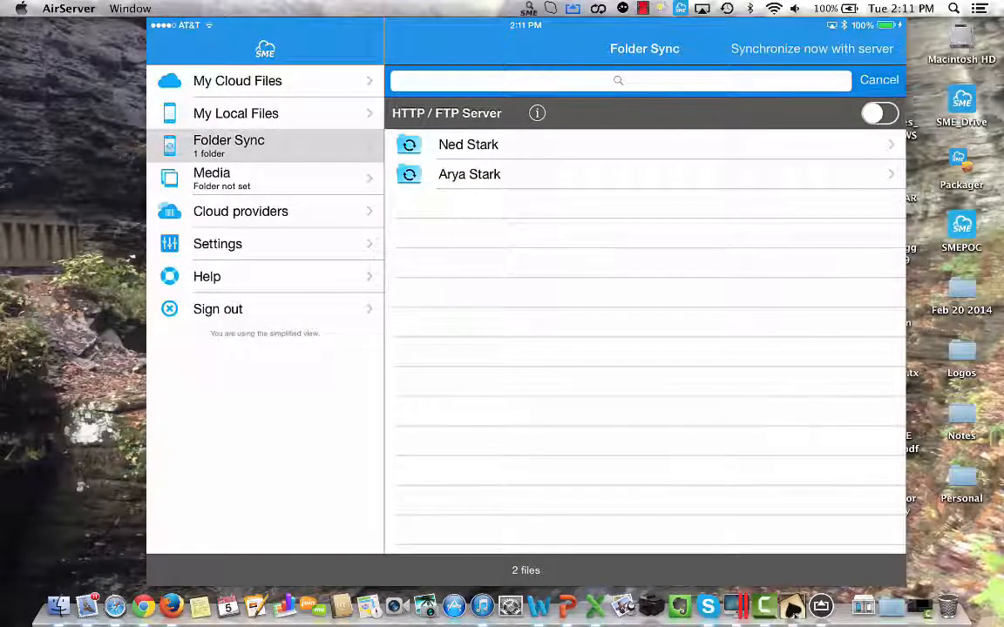
left_click(469, 145)
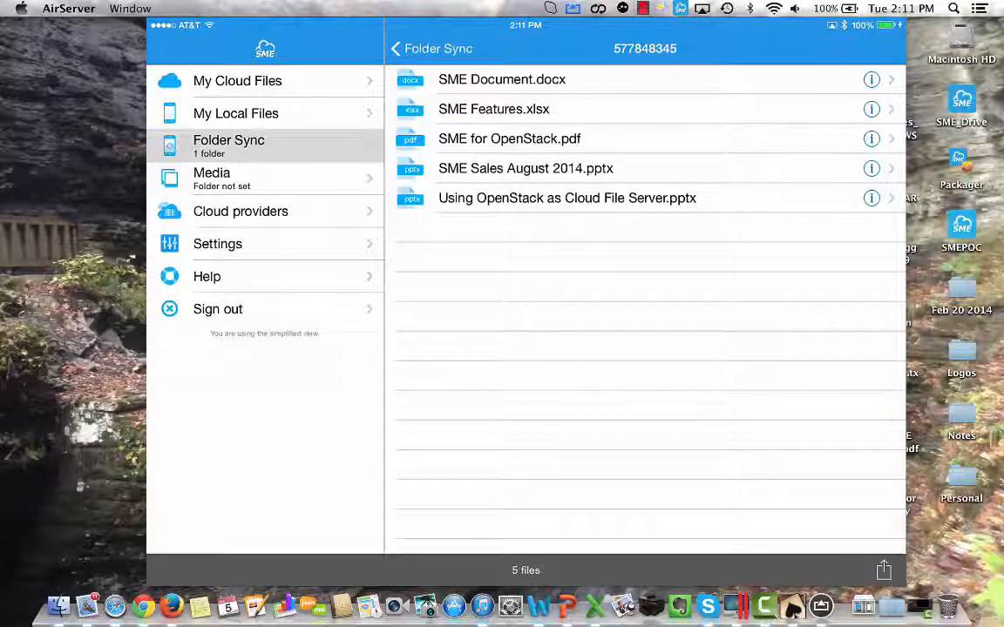
left_click(501, 81)
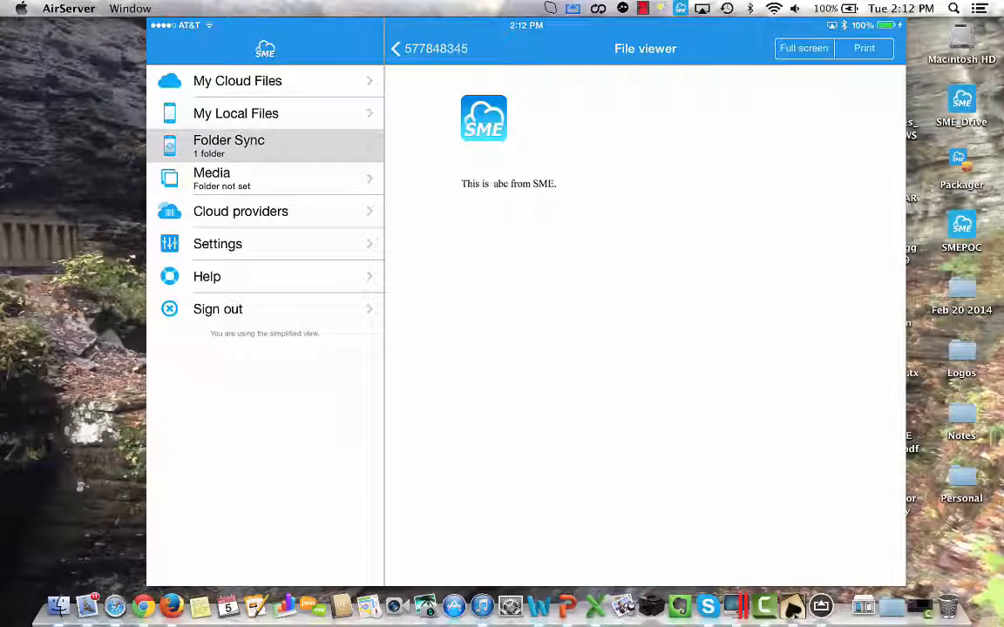
left_click(431, 49)
left_click(503, 137)
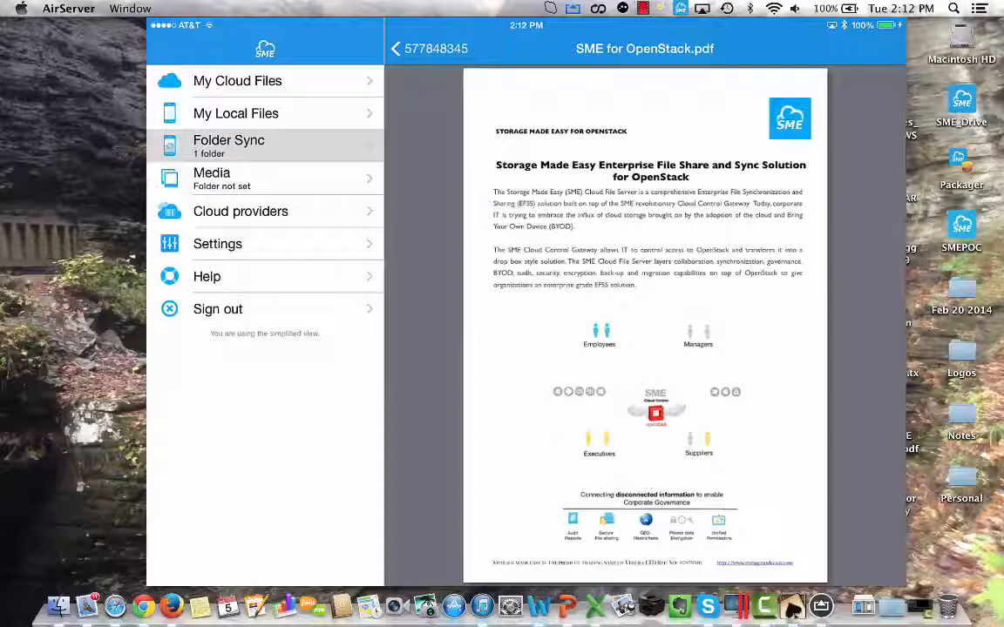
left_click(431, 49)
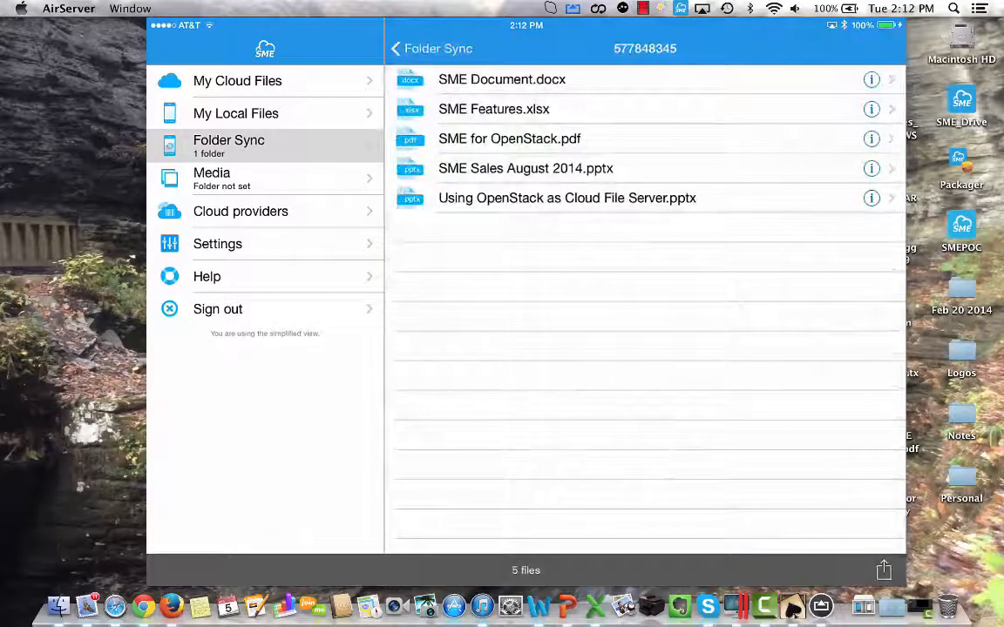
left_click(433, 49)
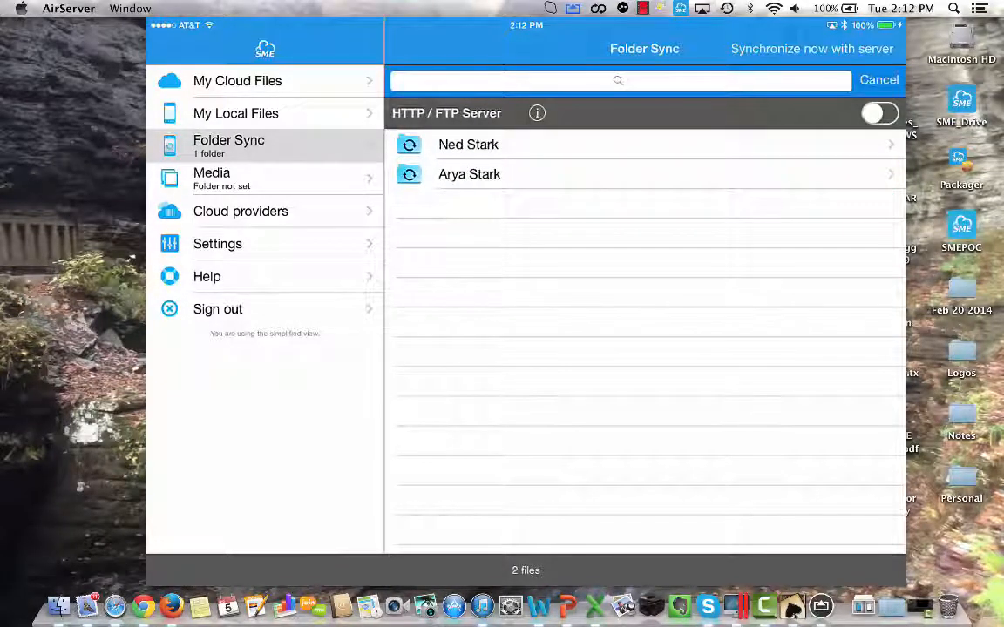